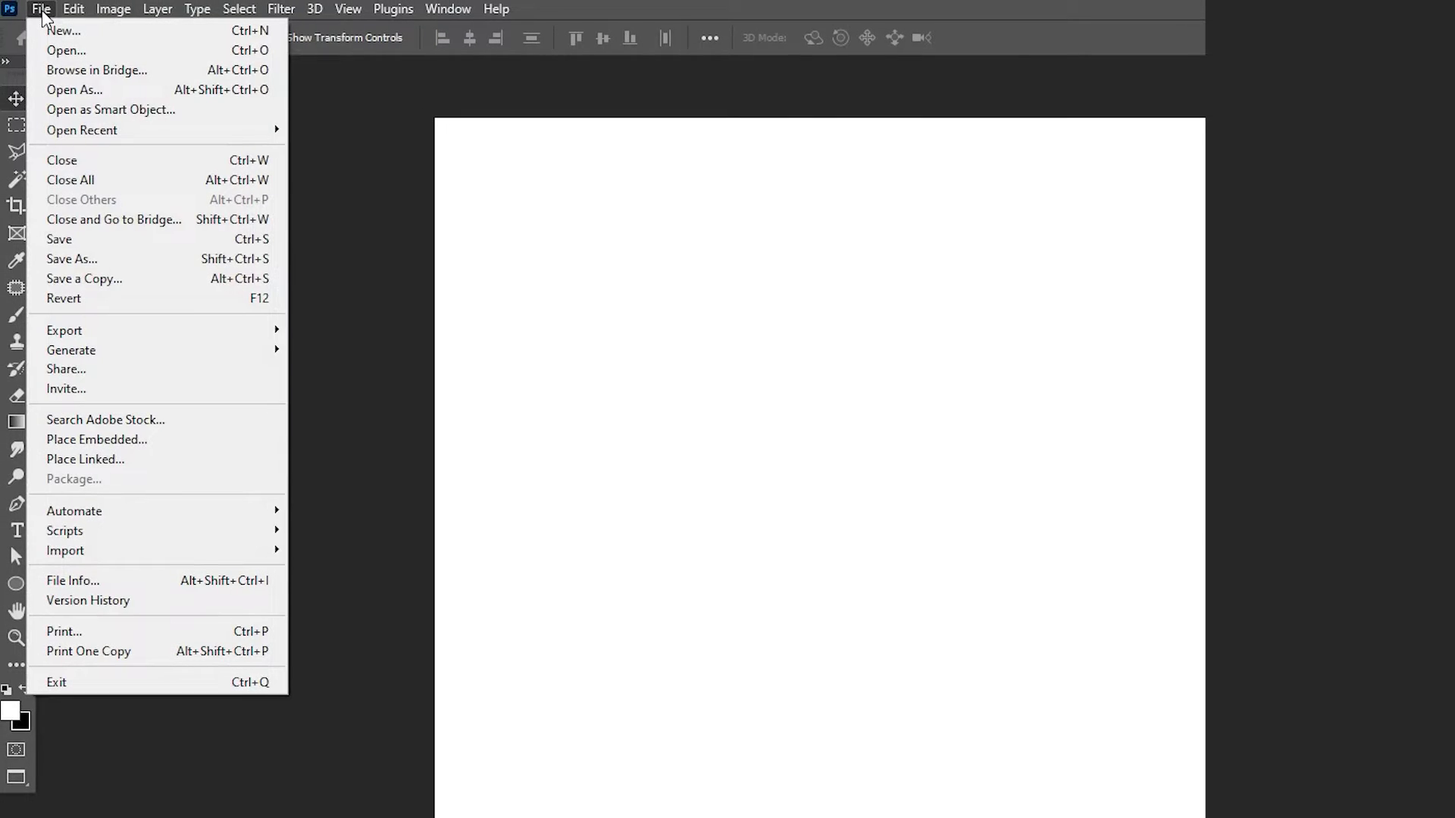
Step: Embed the 'background' misty lake and wooden-table photo and lock its layer with Lock All
click(76, 440)
click(237, 182)
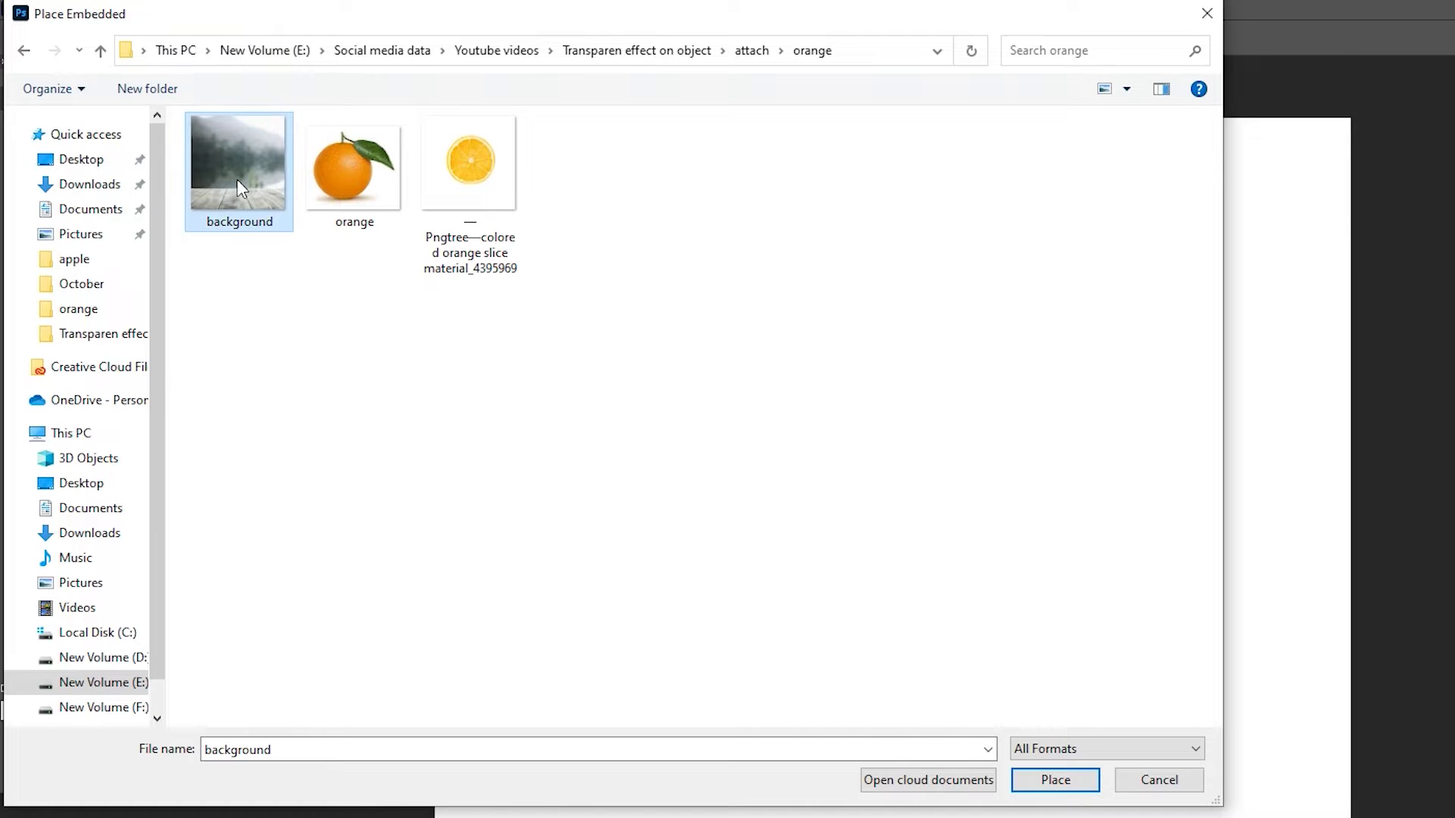
click(1032, 787)
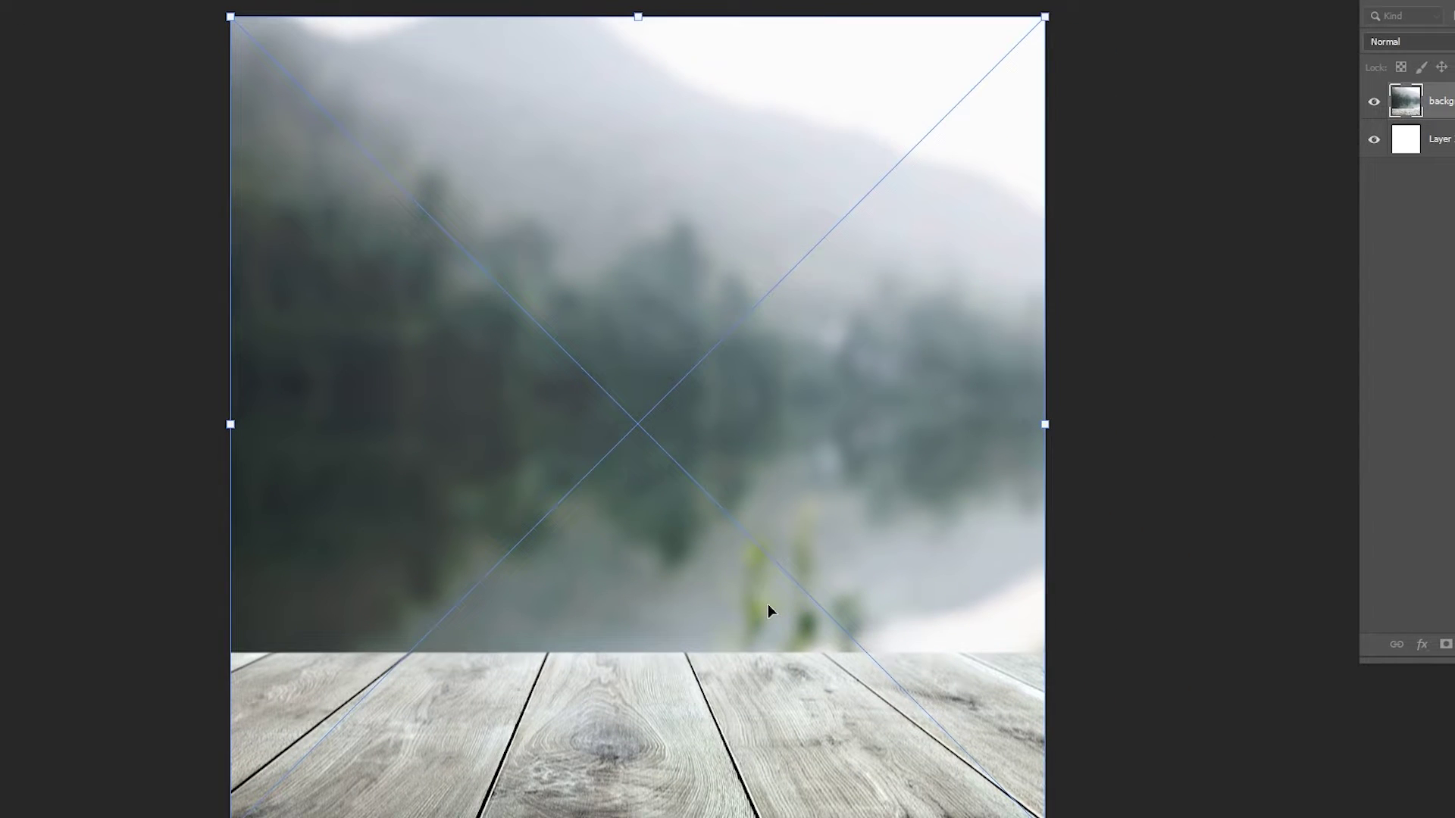
key(Return)
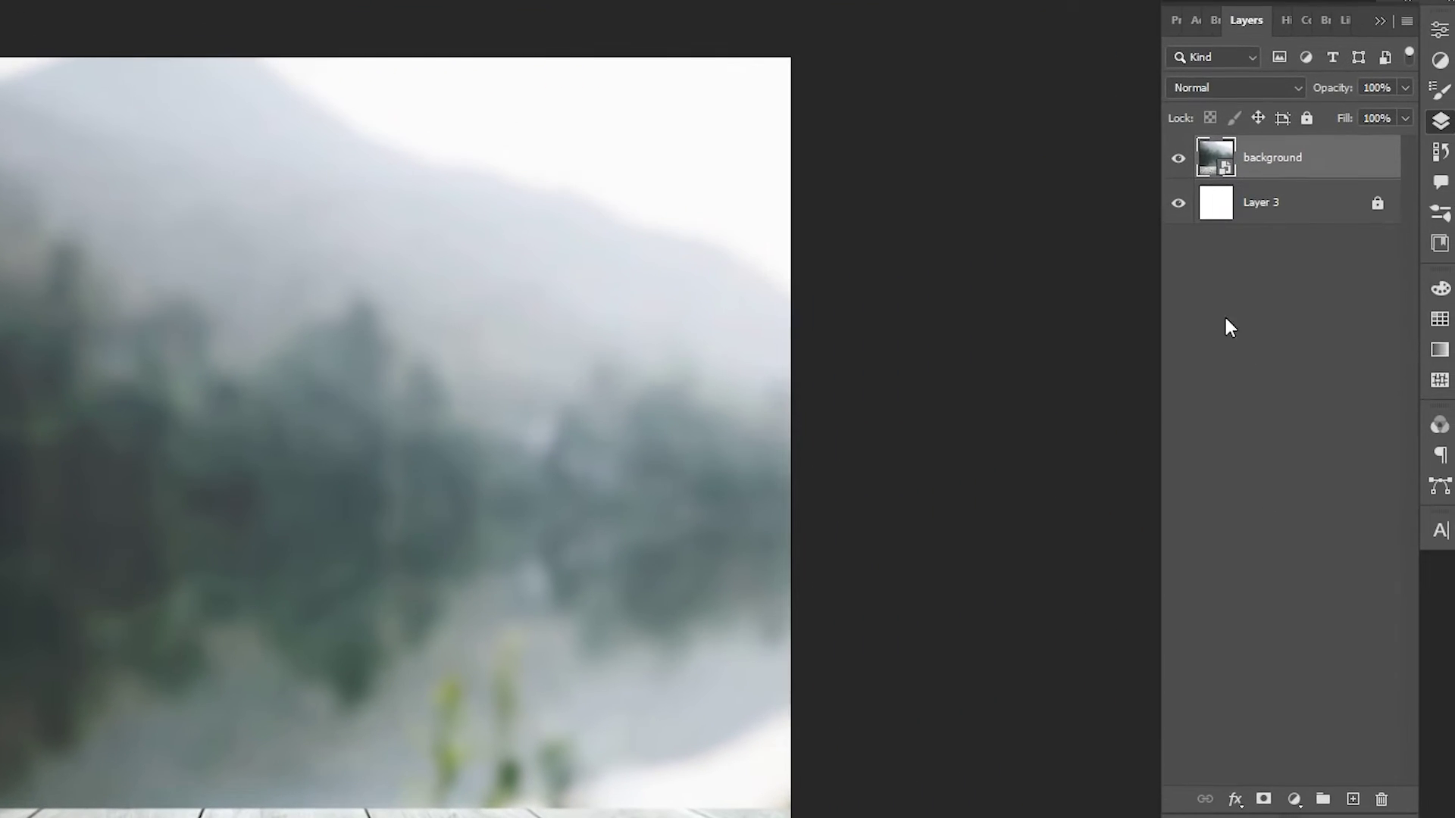
click(1306, 117)
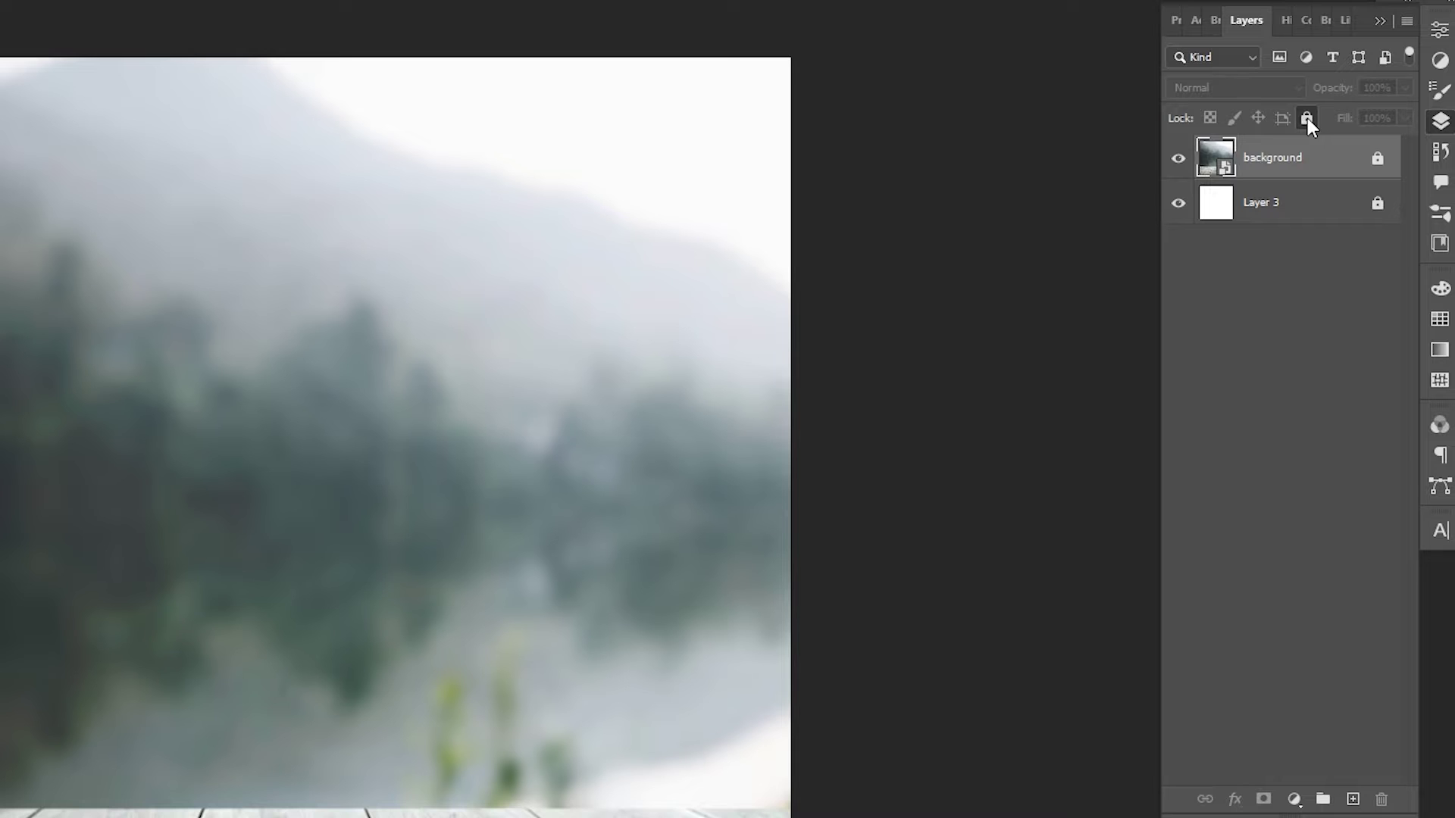
click(1278, 331)
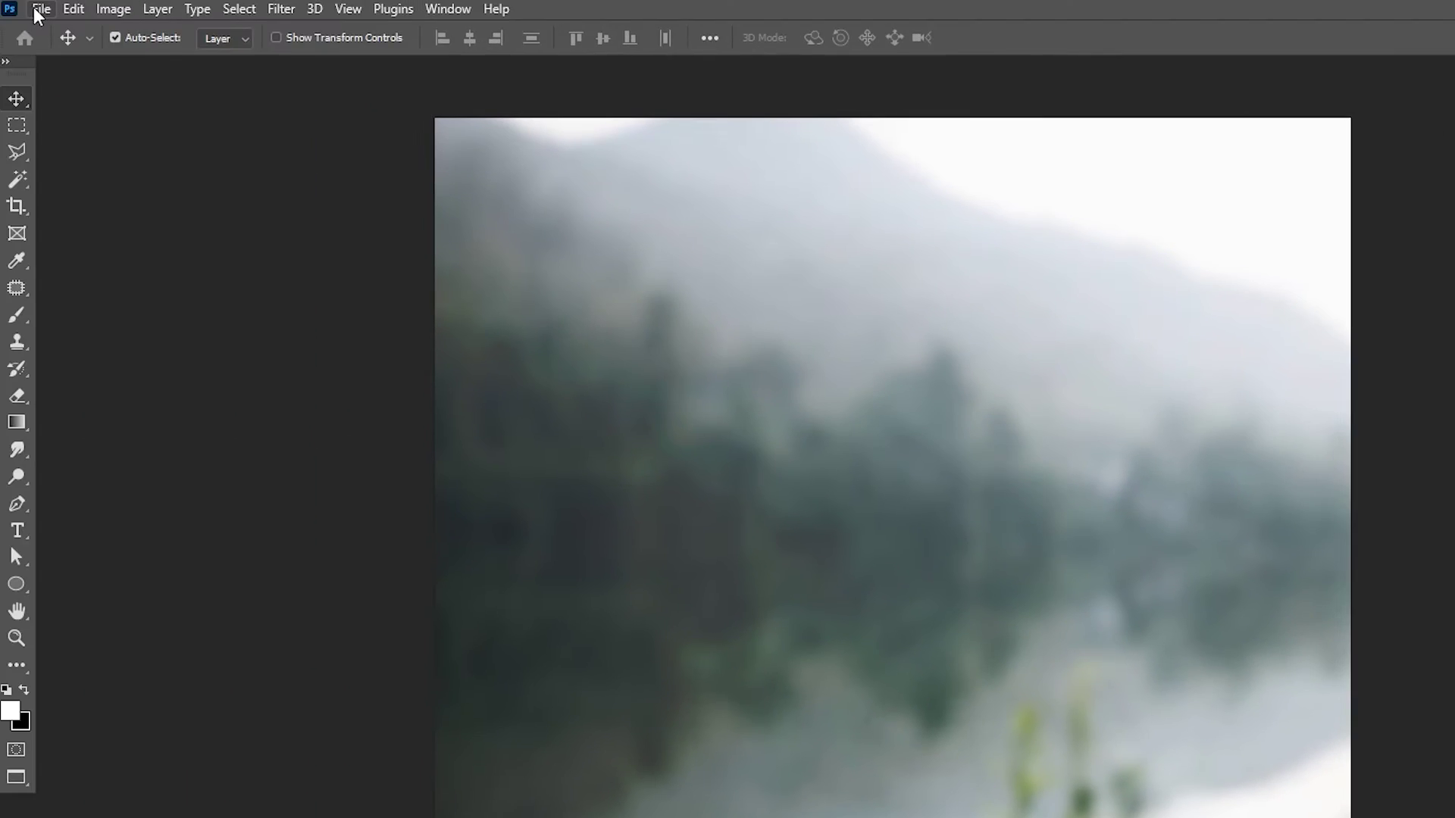
click(40, 8)
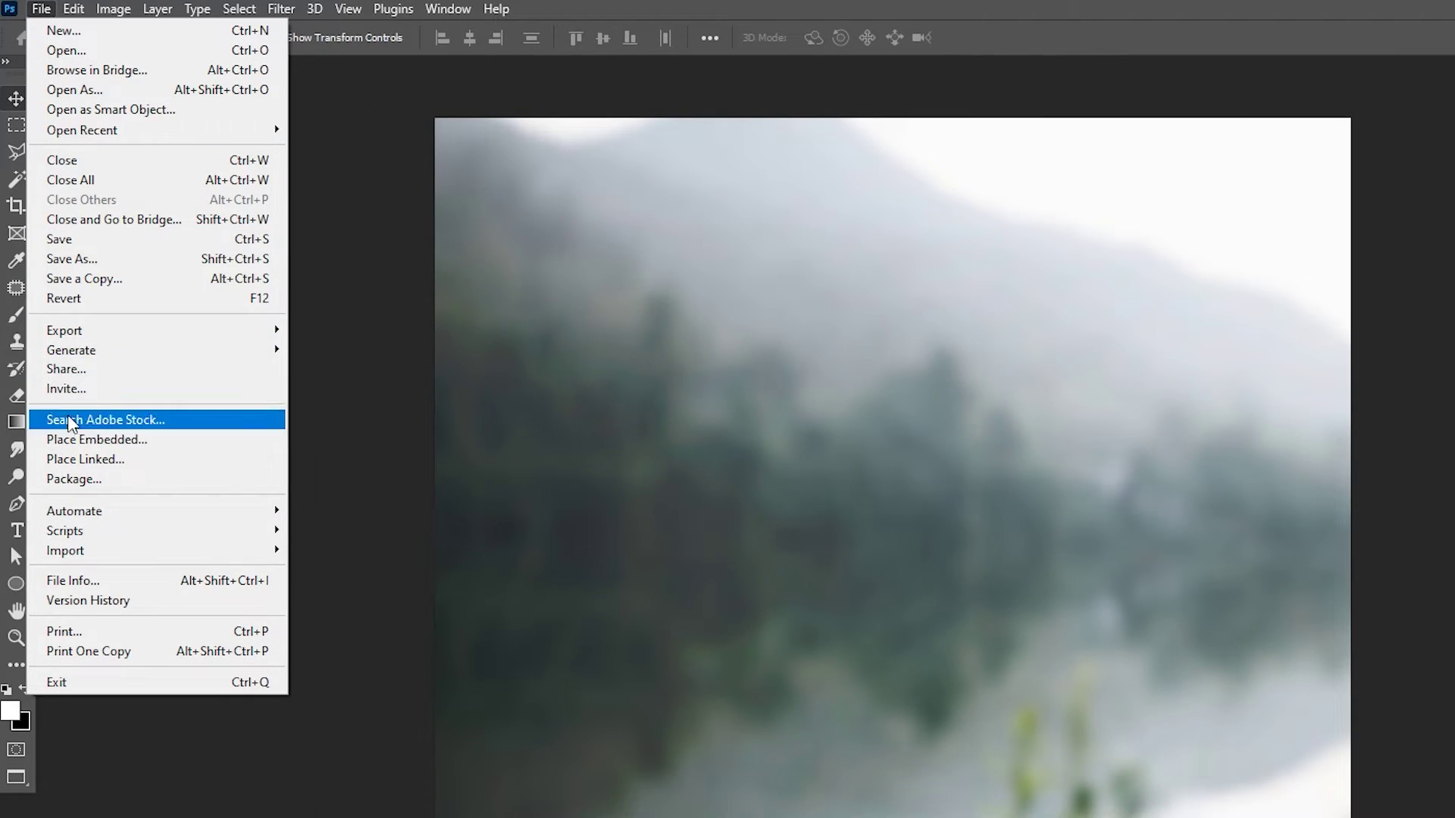
Step: Embed the 'orange' image, nudge it slightly down-right, commit it, and rasterize its layer
click(74, 446)
click(355, 190)
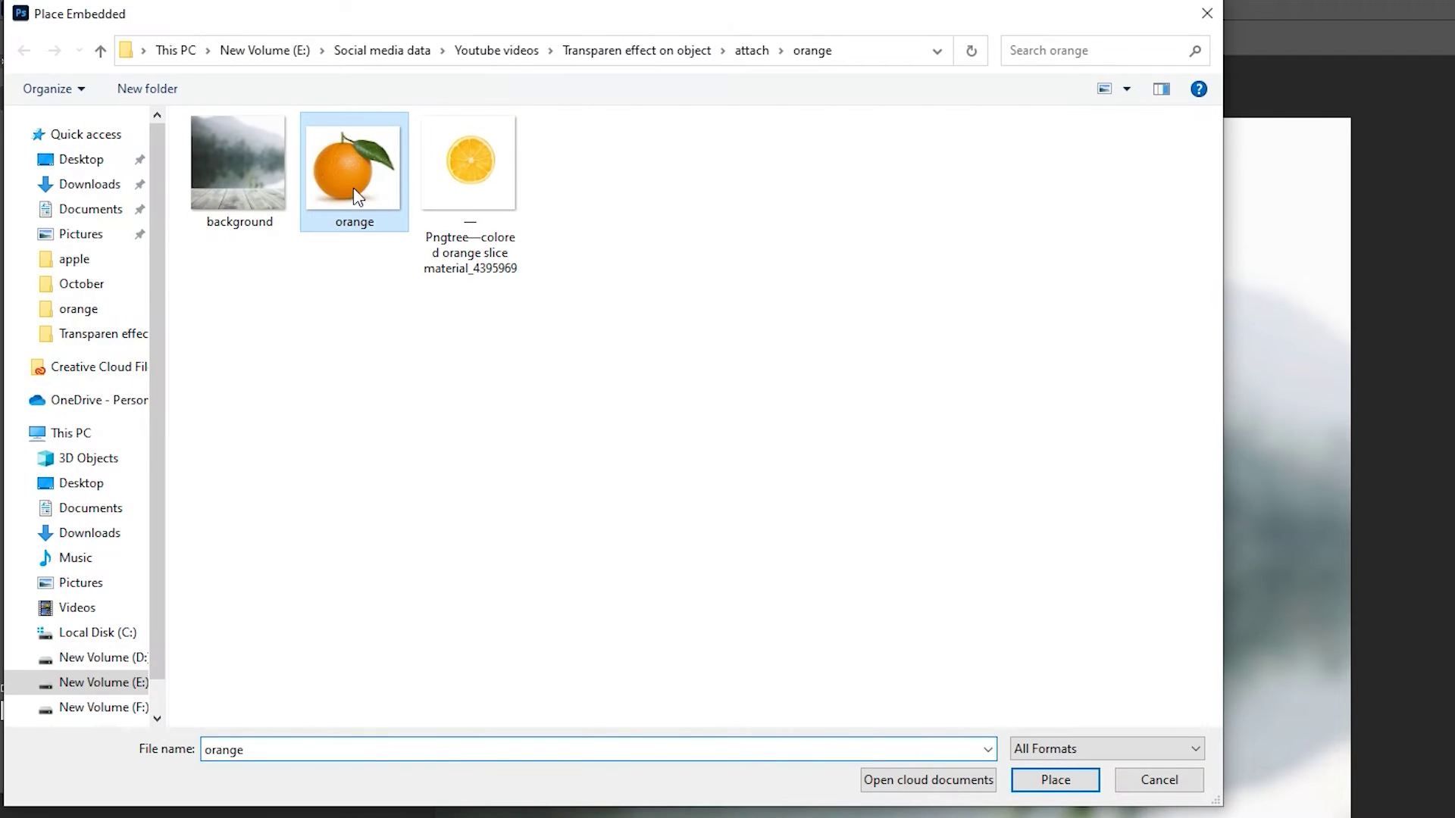
click(1050, 788)
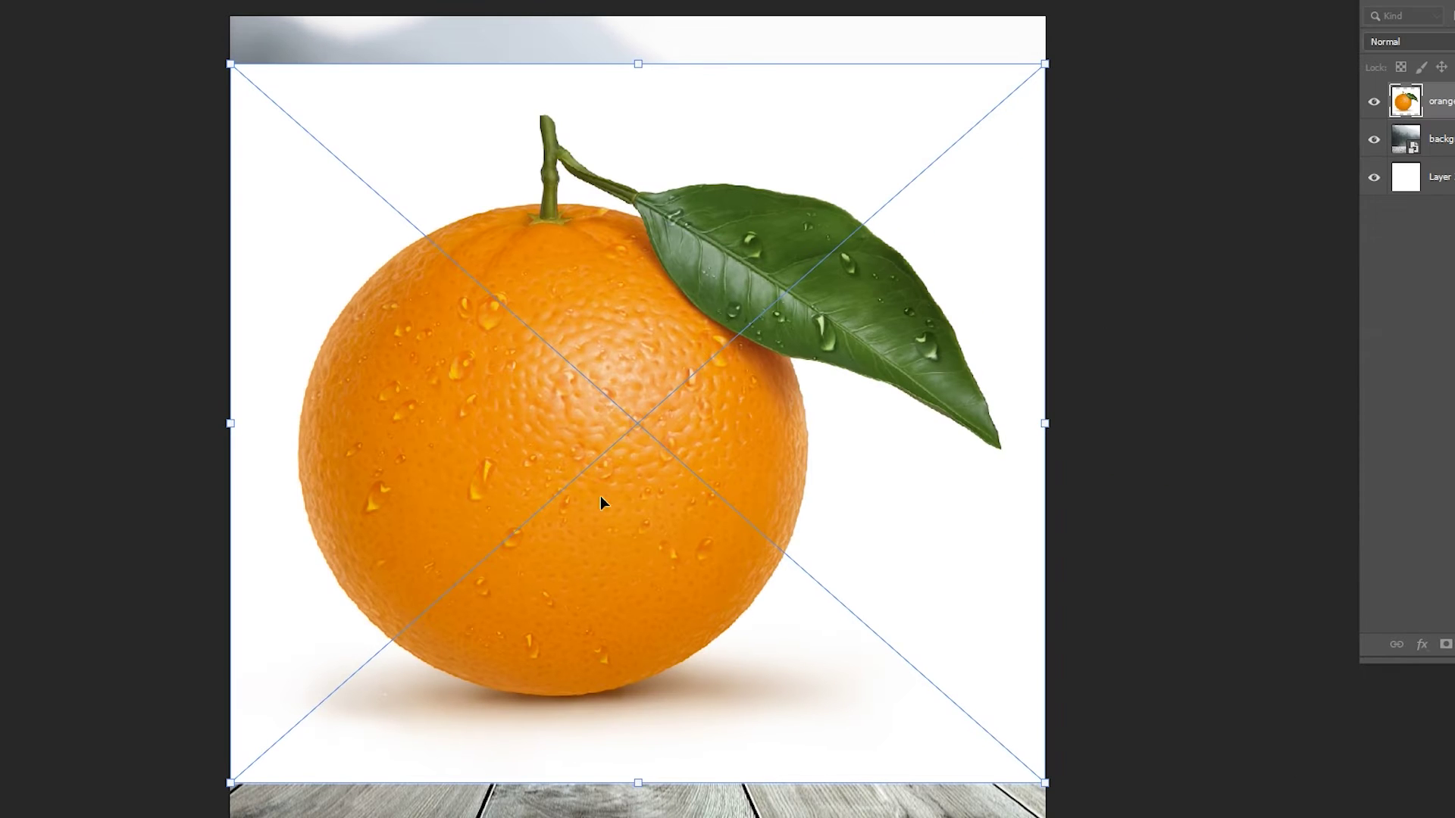
drag(589, 476, 617, 508)
key(Return)
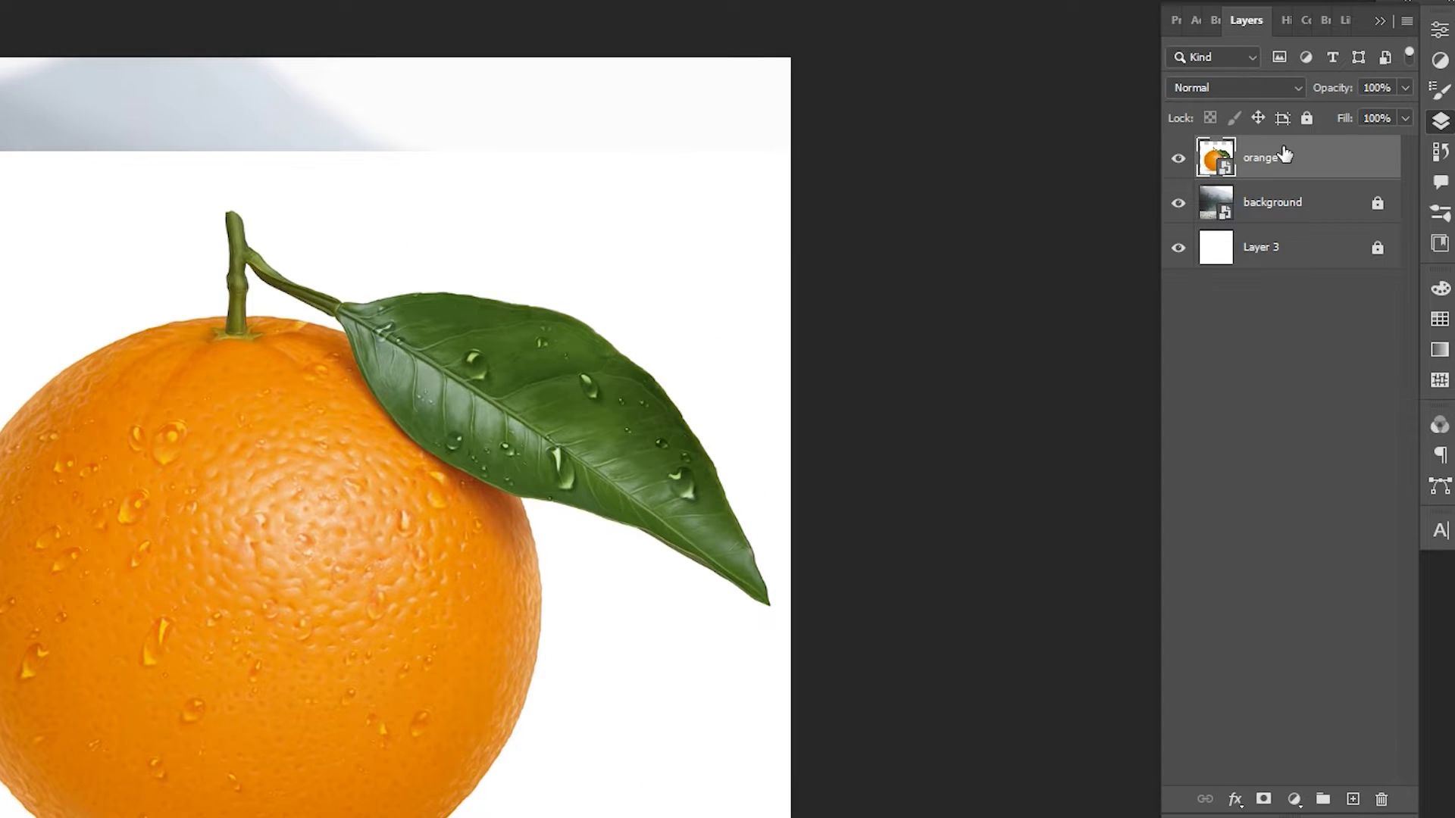
right_click(1276, 152)
click(1084, 473)
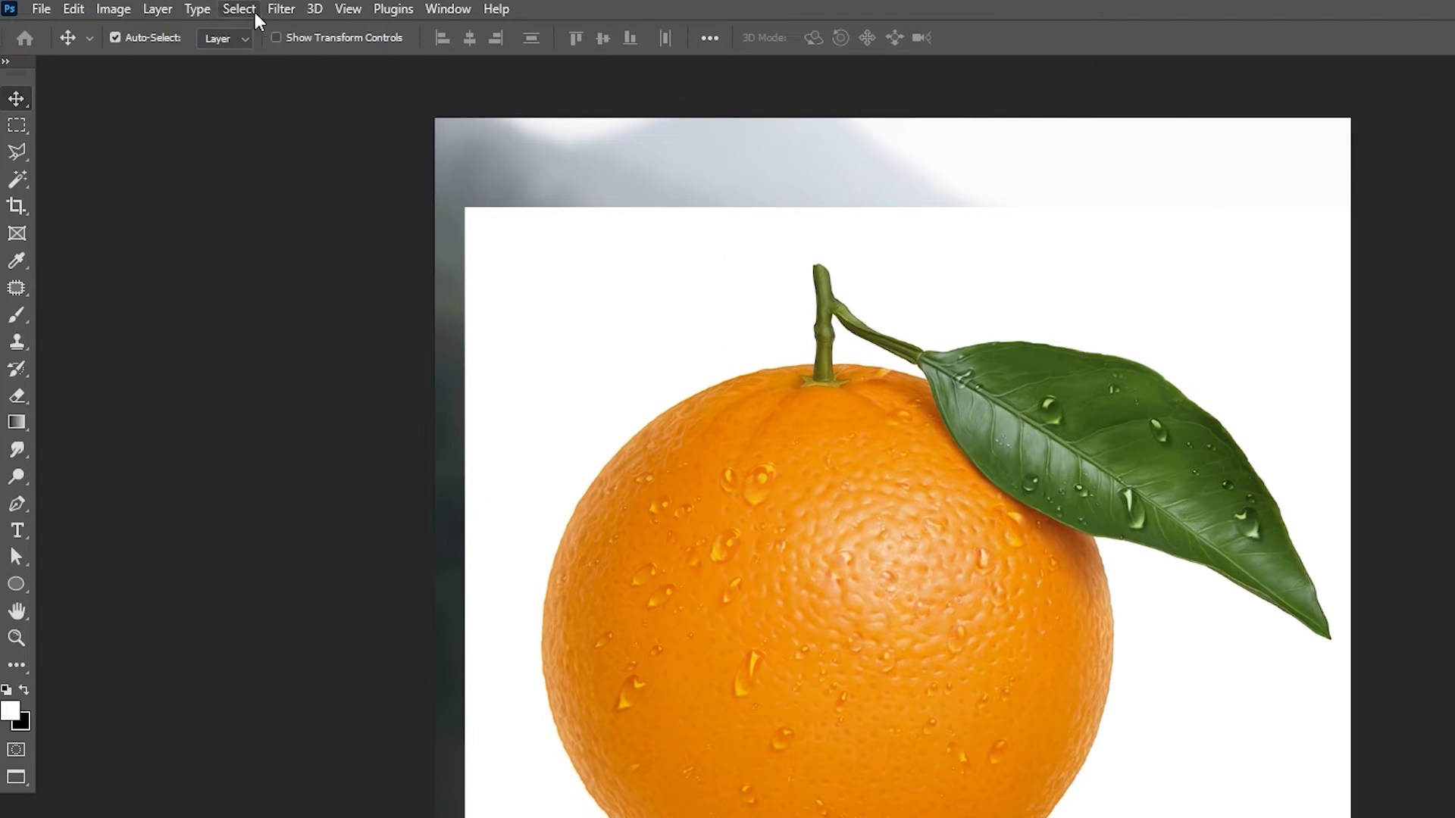
Step: Select the orange subject and add a layer mask hiding its white backdrop
click(249, 10)
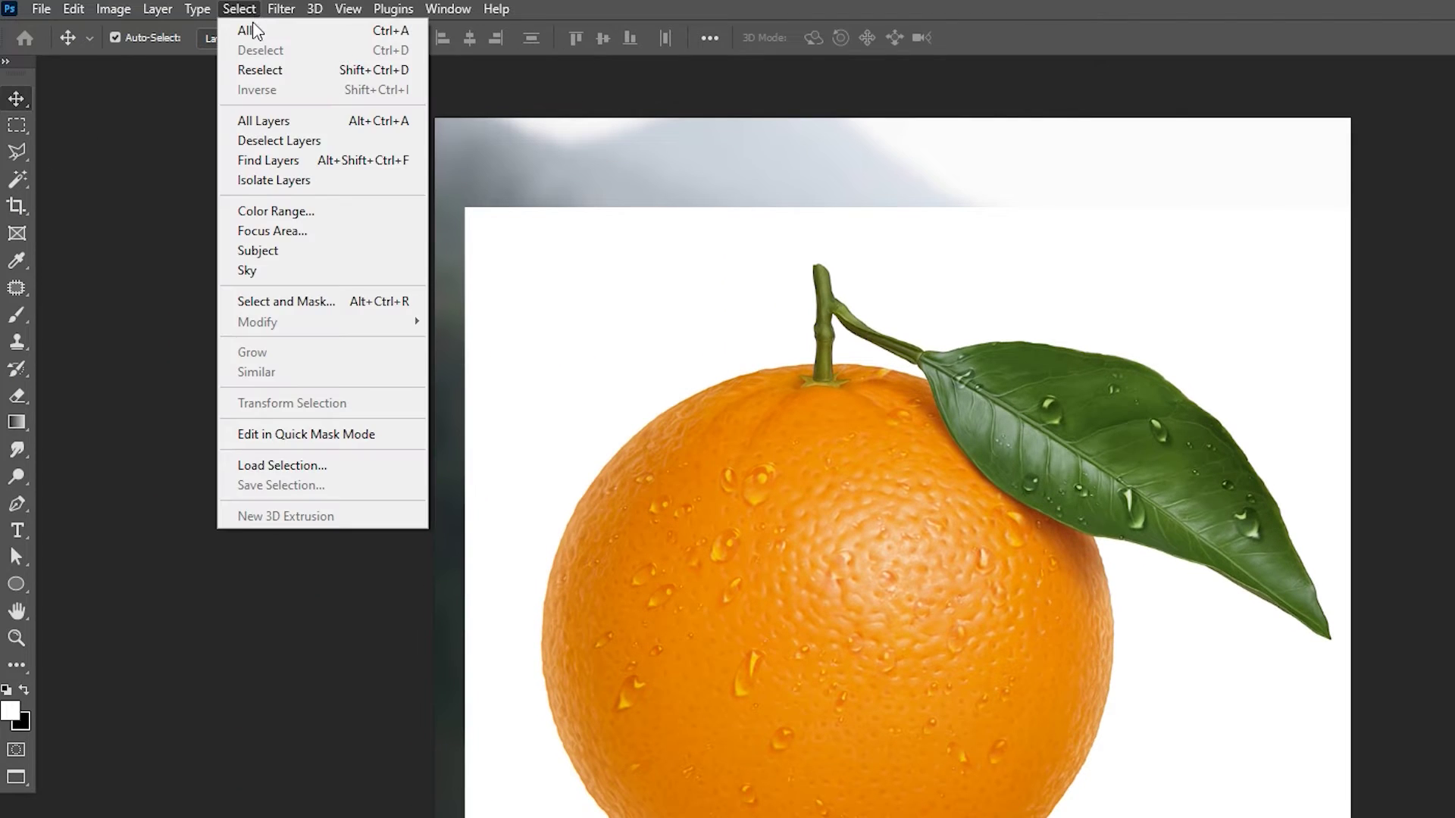
click(258, 250)
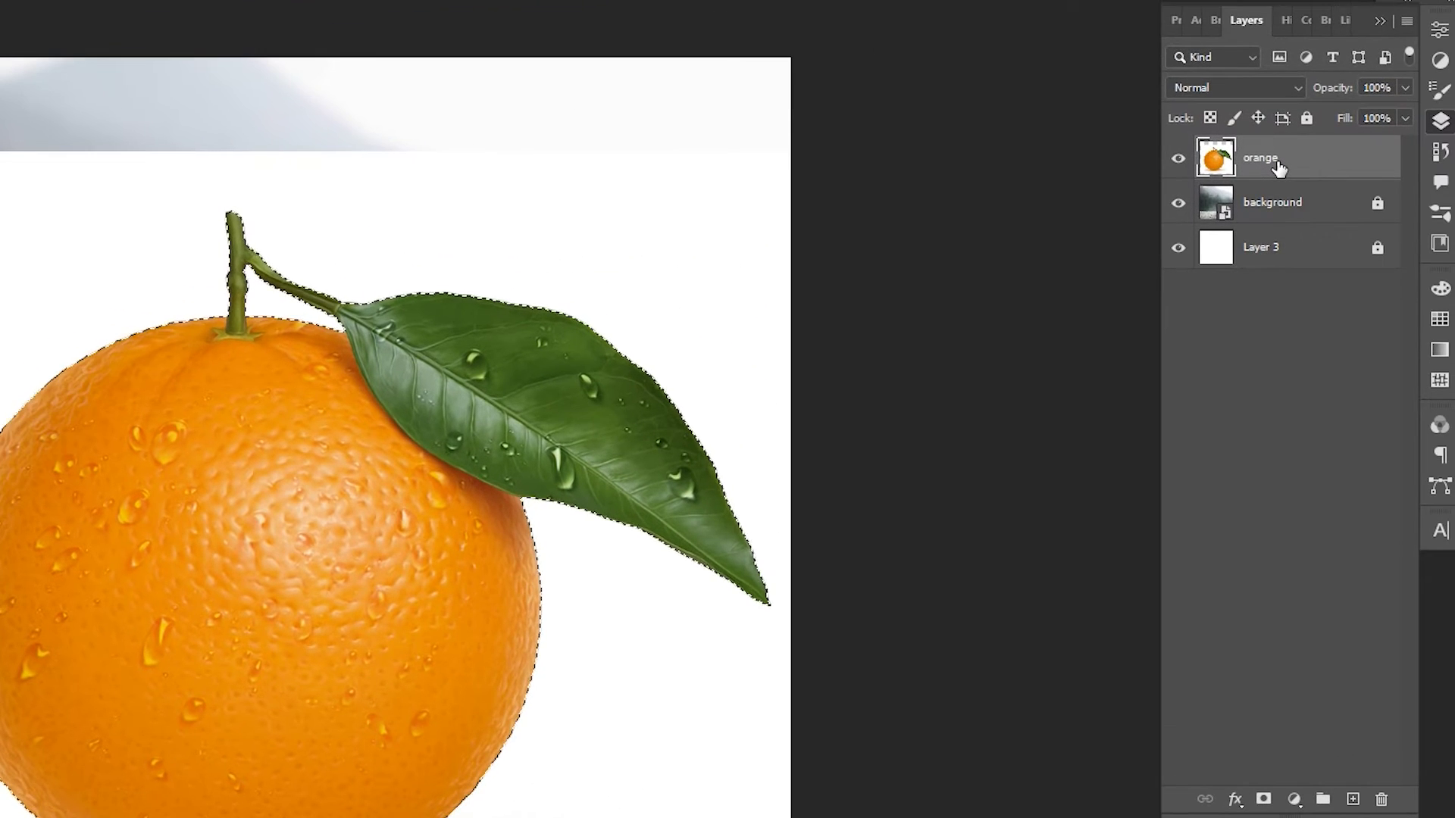
click(1262, 802)
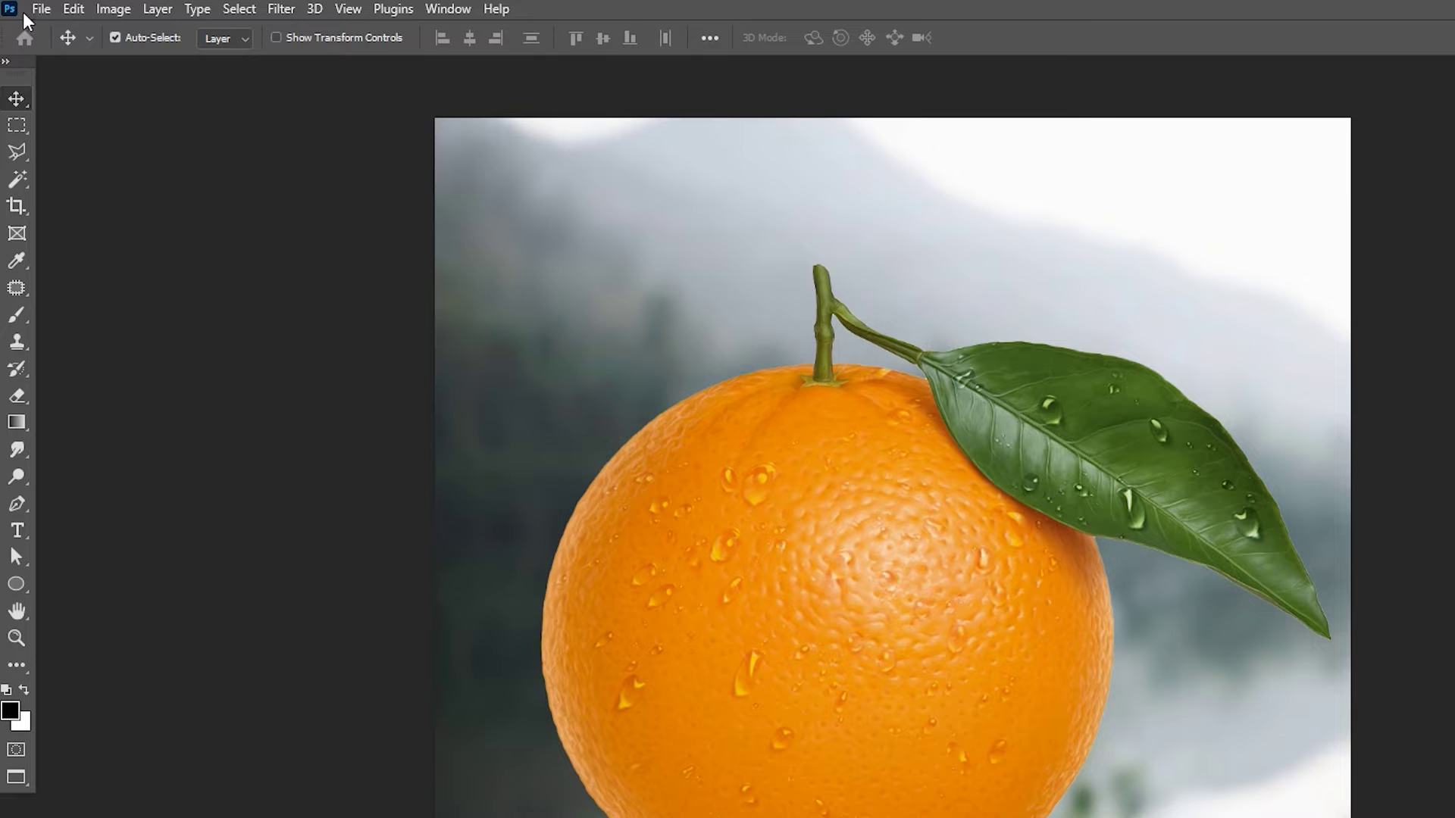
Step: Duplicate the masked orange as 'orange copy' and make the original's mask active
click(157, 9)
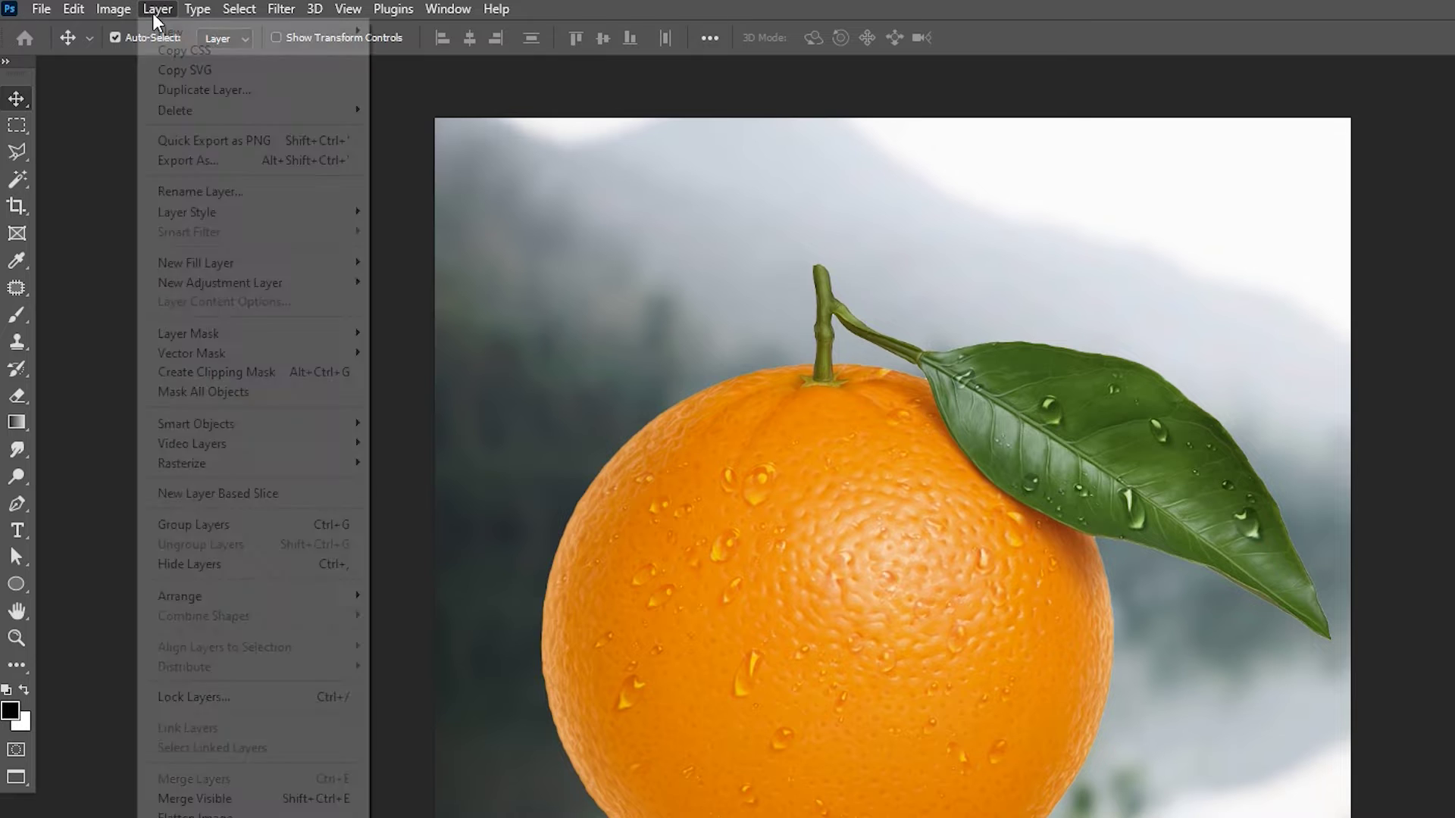
mouse_move(176, 28)
click(520, 221)
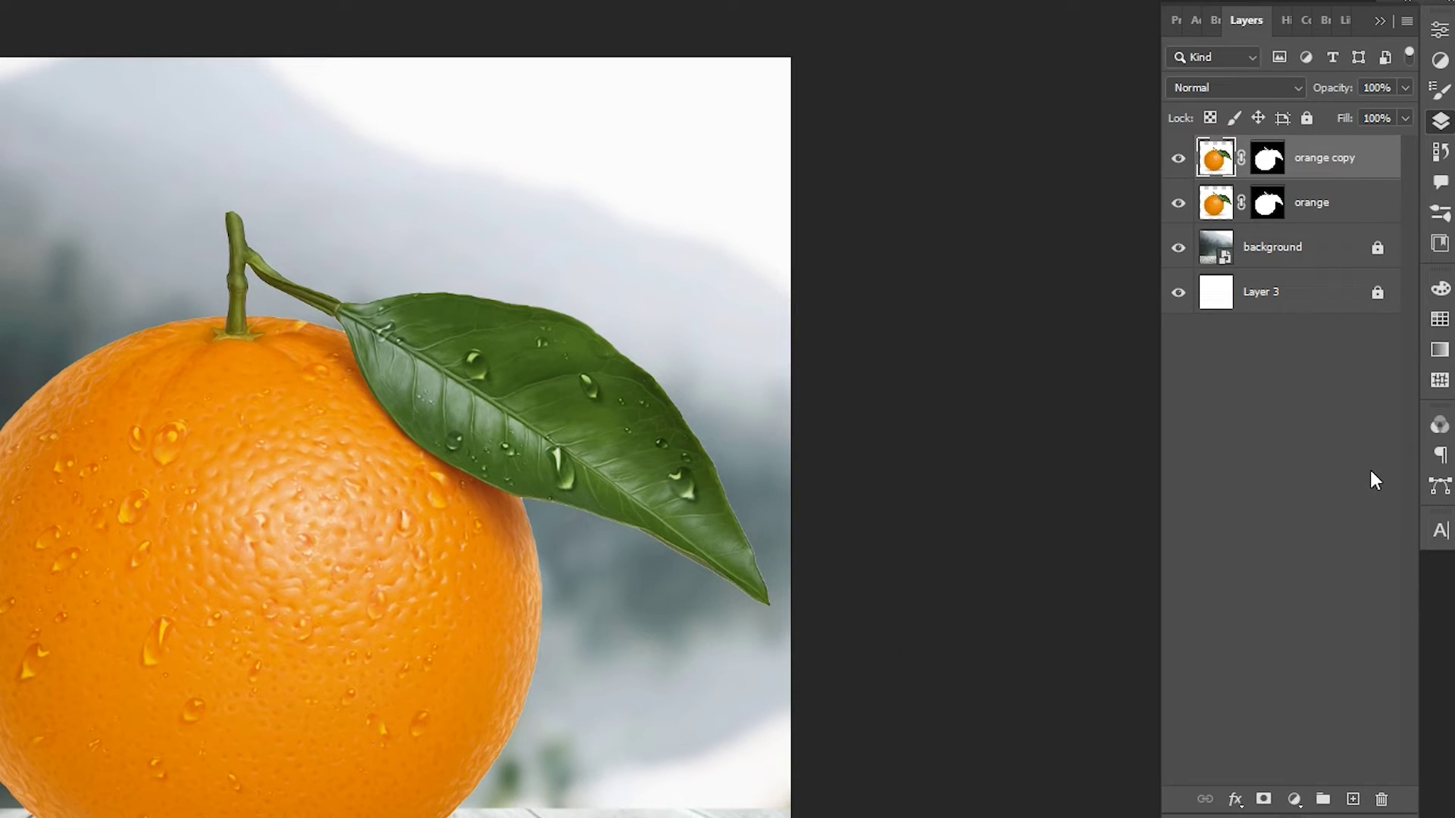
click(1268, 203)
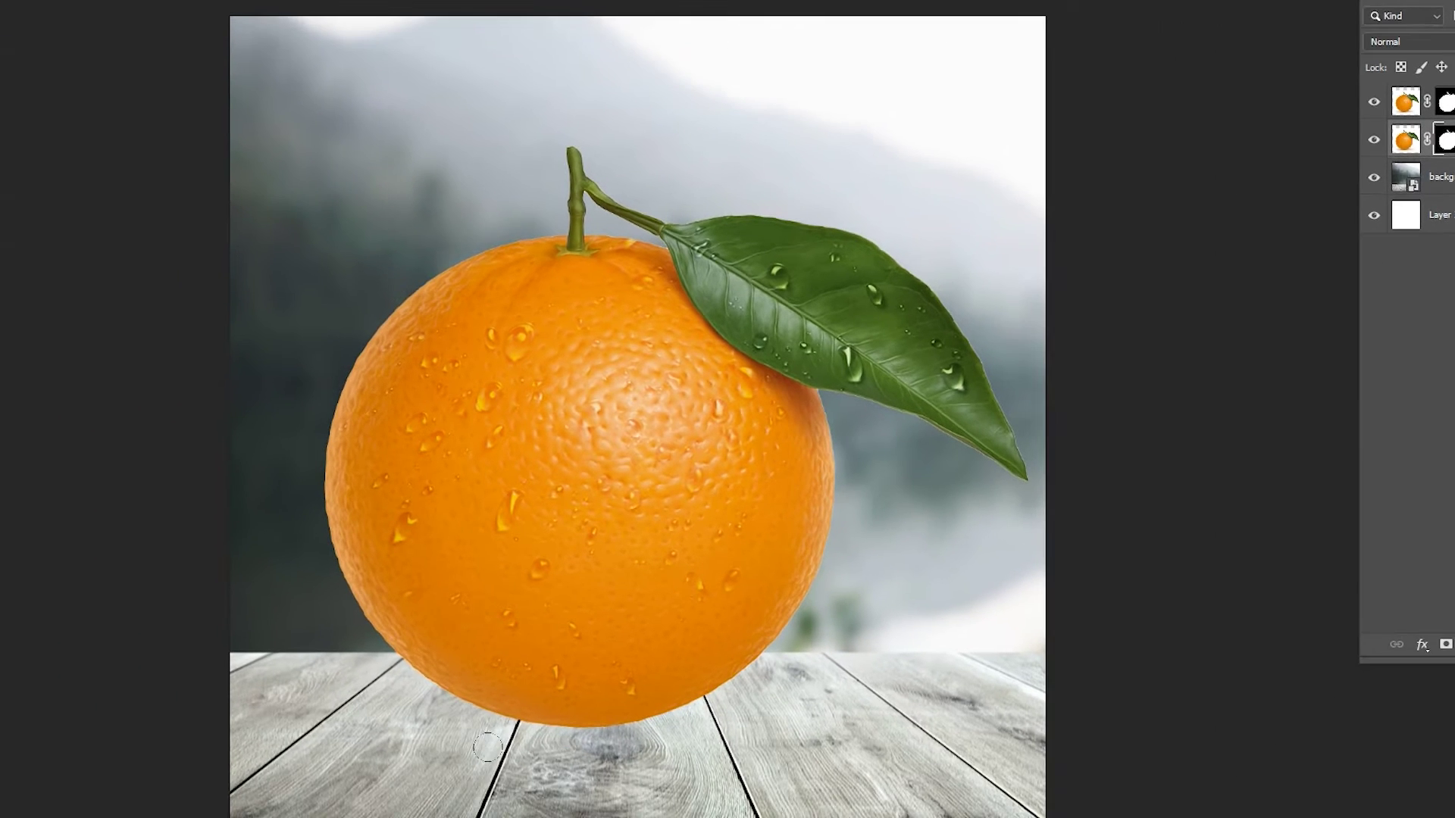
Step: Paint a soft shadow under the orange and set the orange layer to Multiply
mouse_move(485, 734)
mouse_down()
mouse_move(599, 738)
mouse_move(758, 702)
mouse_move(788, 728)
mouse_move(364, 716)
mouse_move(742, 728)
mouse_move(818, 704)
mouse_move(632, 729)
mouse_up()
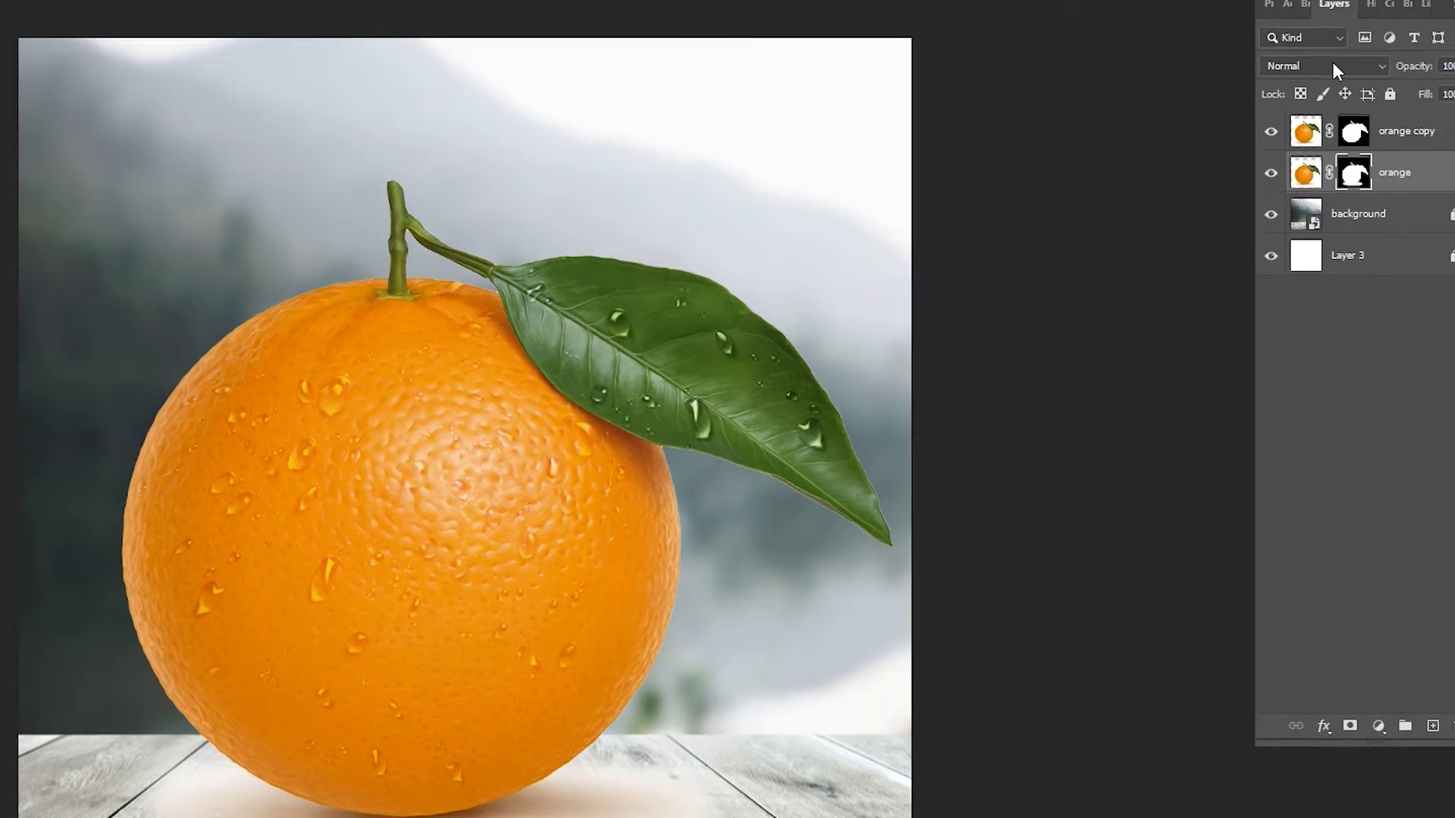
click(1425, 43)
click(1210, 173)
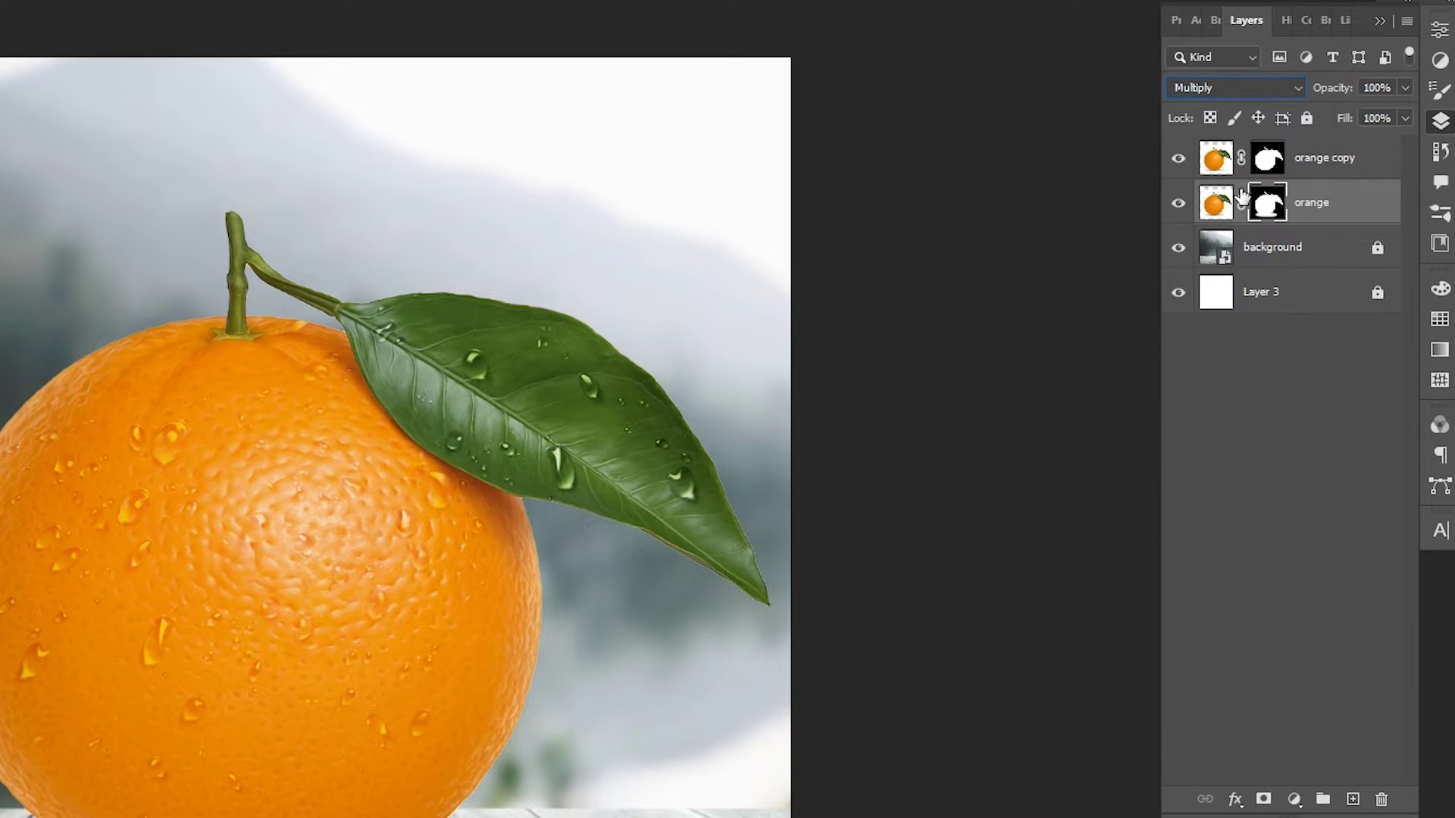
Step: Apply the orange layer's mask and delete everything but its bottom sliver
right_click(1275, 203)
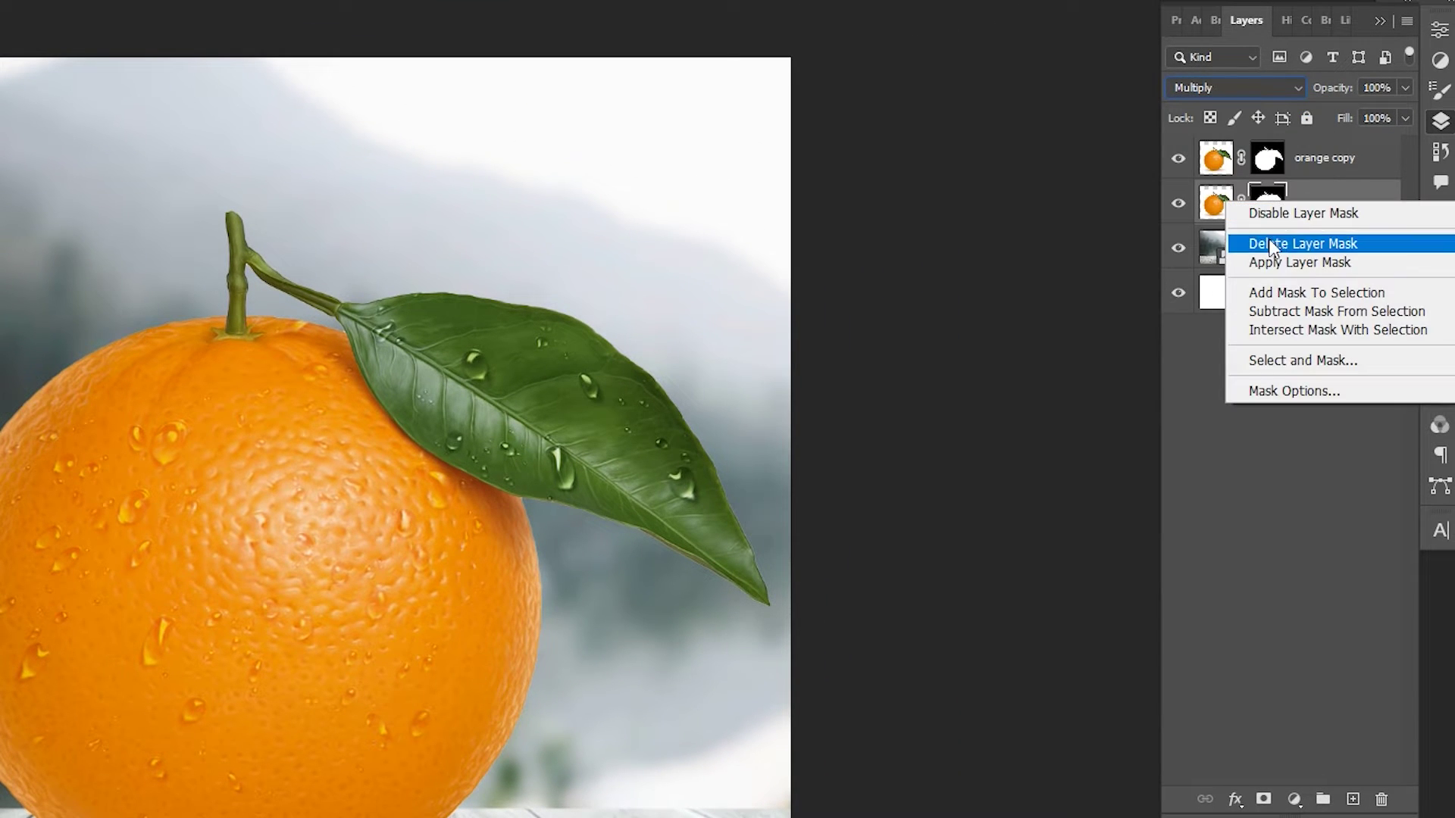
click(1265, 261)
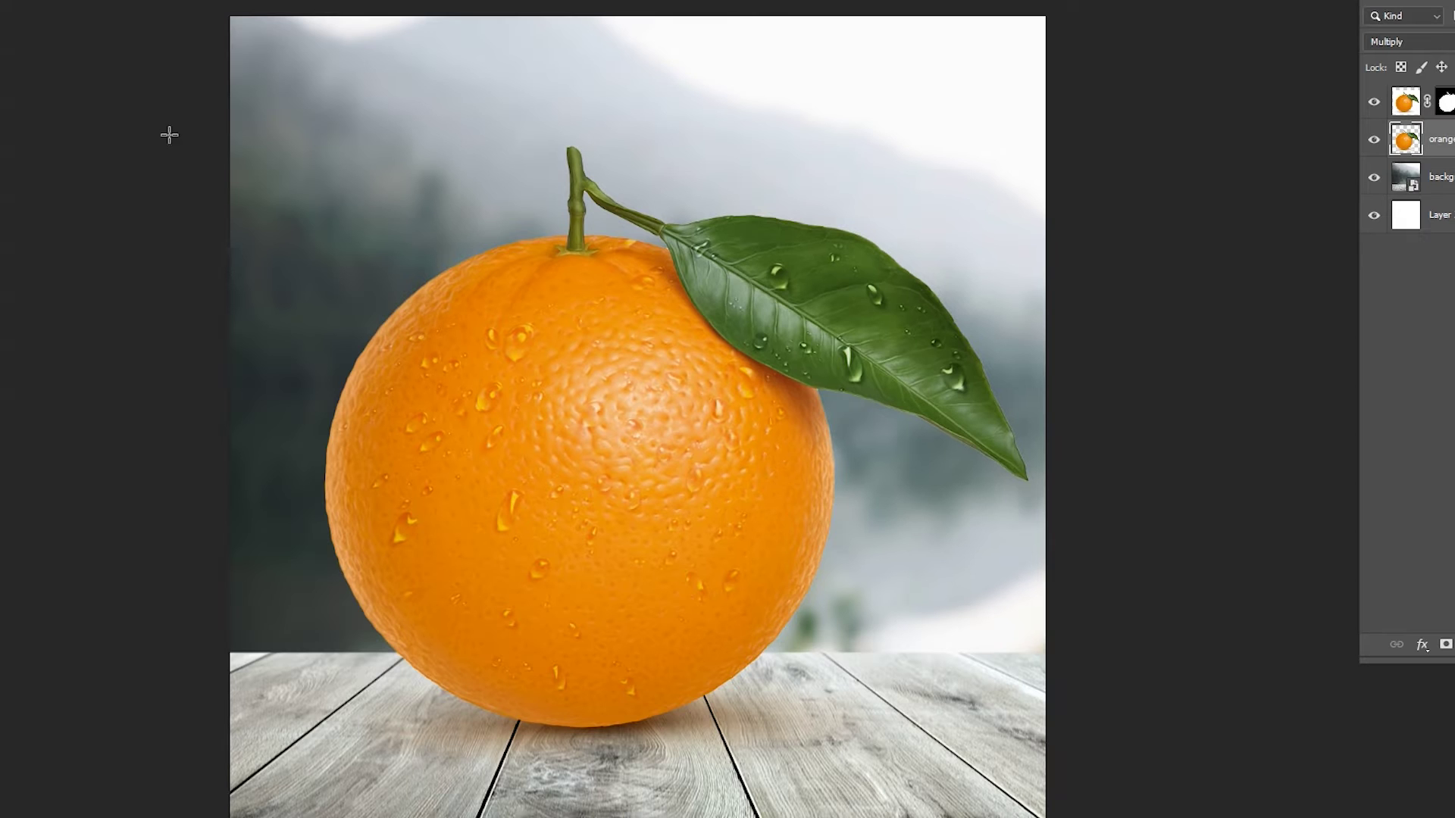
drag(230, 89, 1114, 613)
key(Delete)
key(ctrl+d)
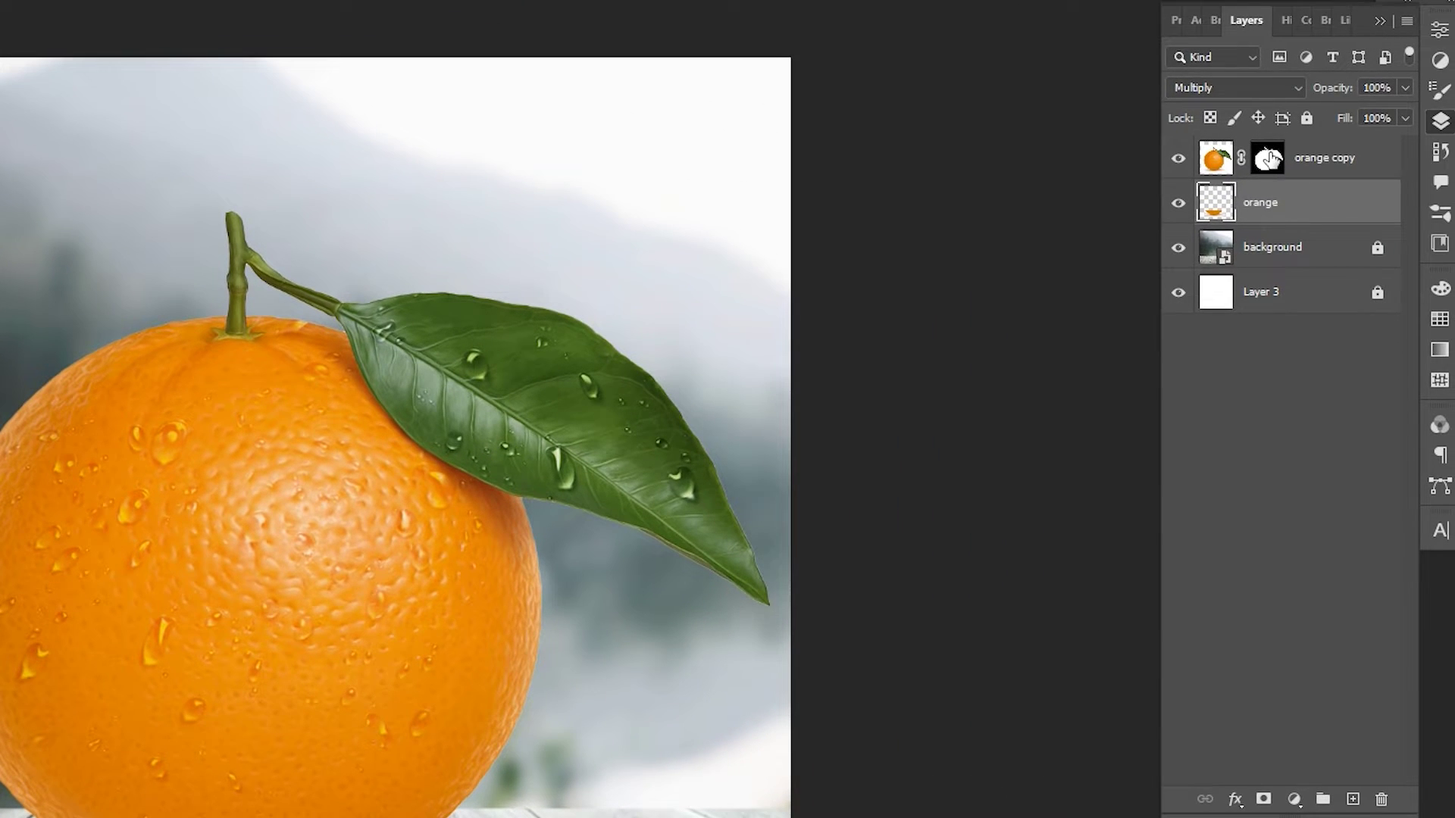
Step: Apply the layer mask on the orange copy layer
click(1270, 157)
right_click(1270, 156)
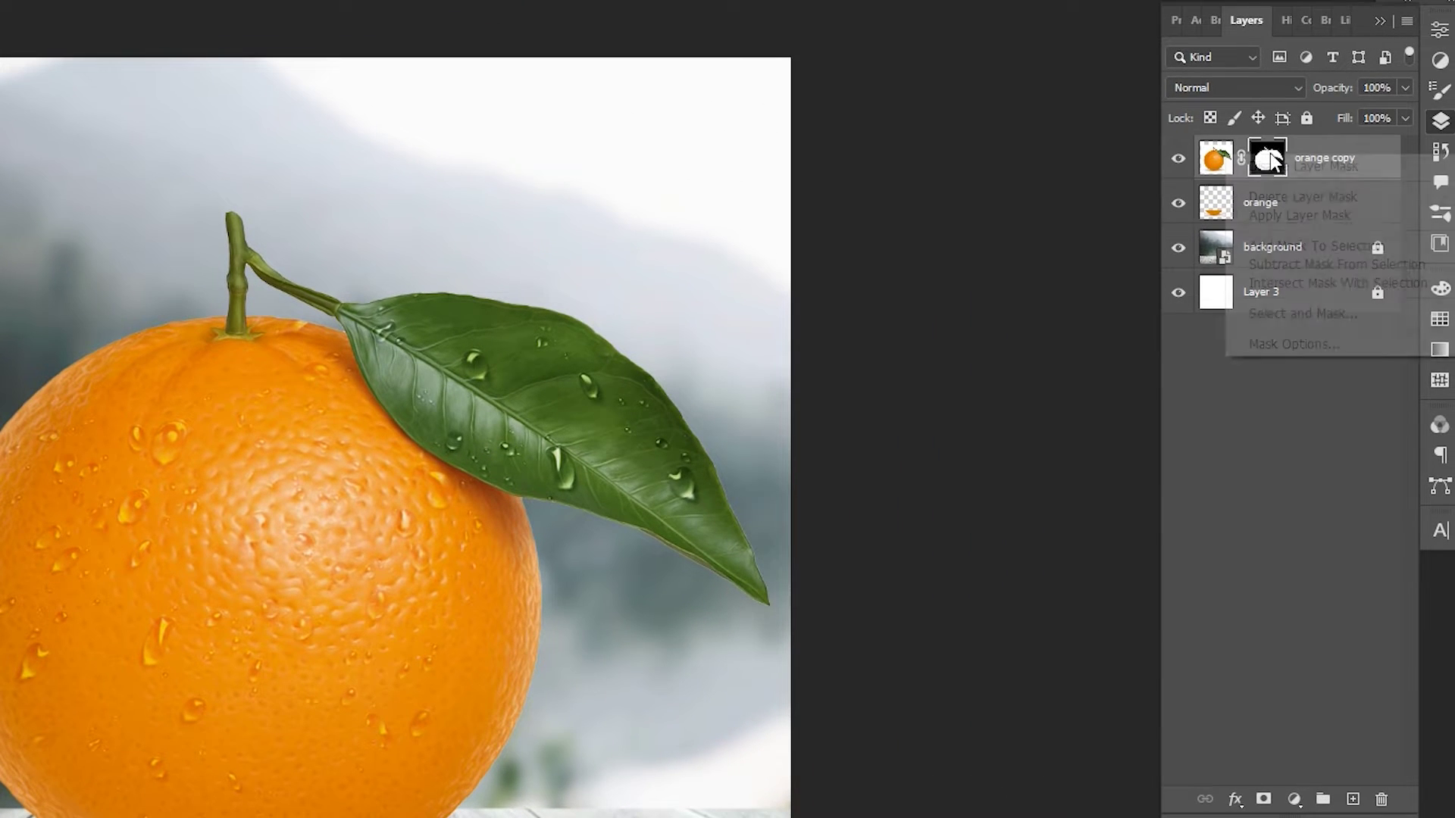
click(1278, 216)
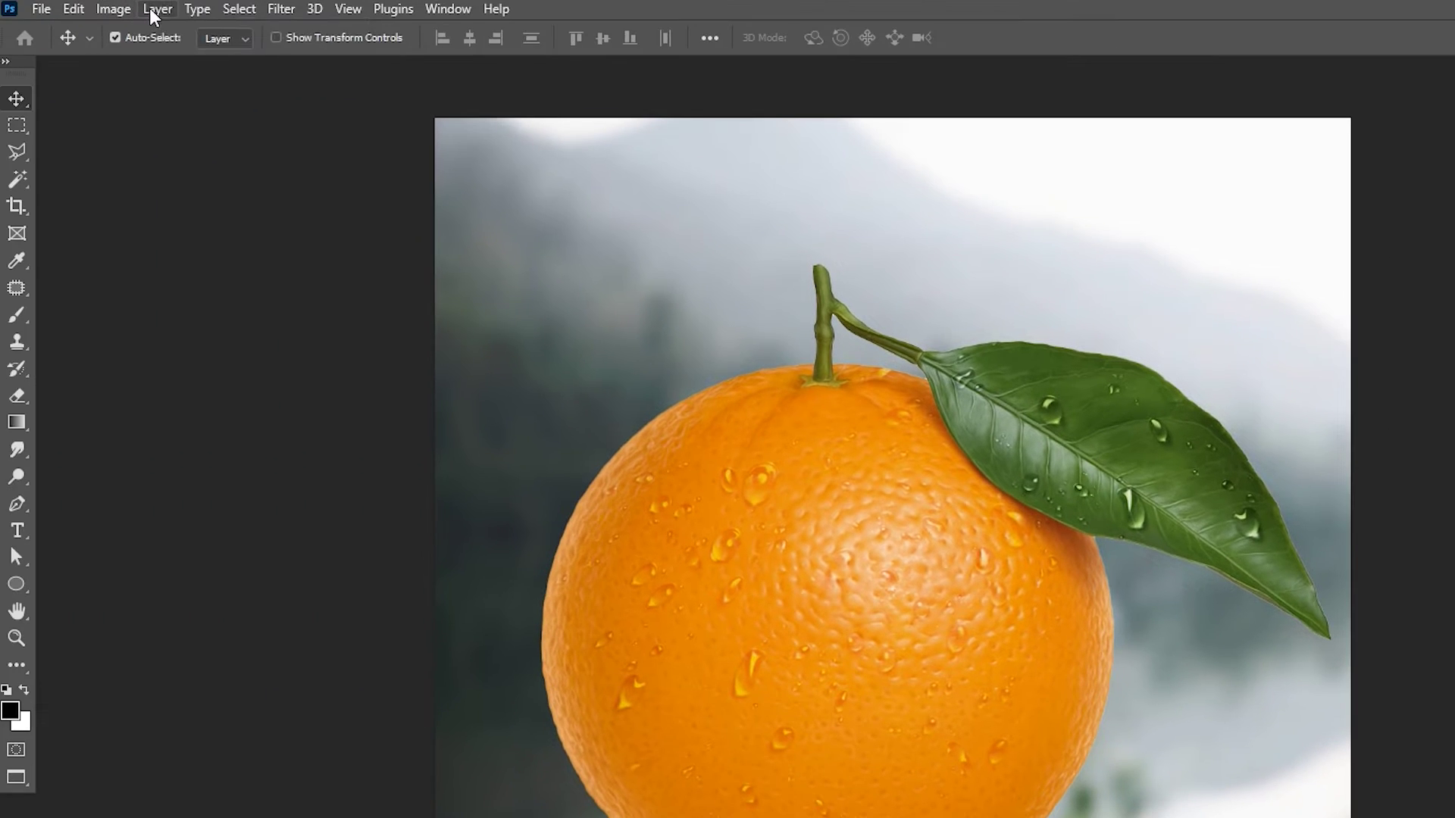
Step: Duplicate the orange copy layer as 'orange copy 2' with Layer Via Copy
click(150, 9)
mouse_move(250, 31)
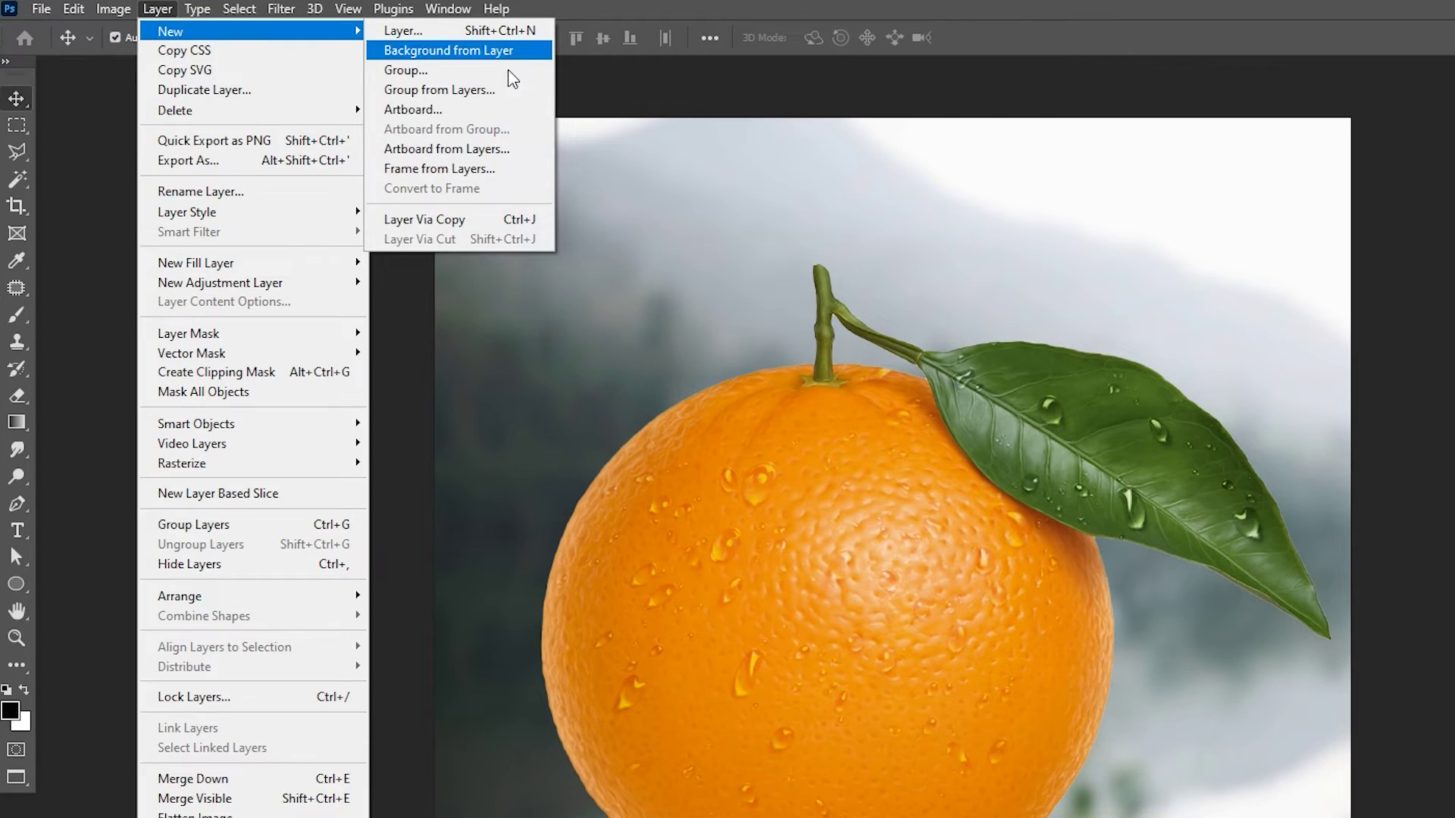
click(428, 221)
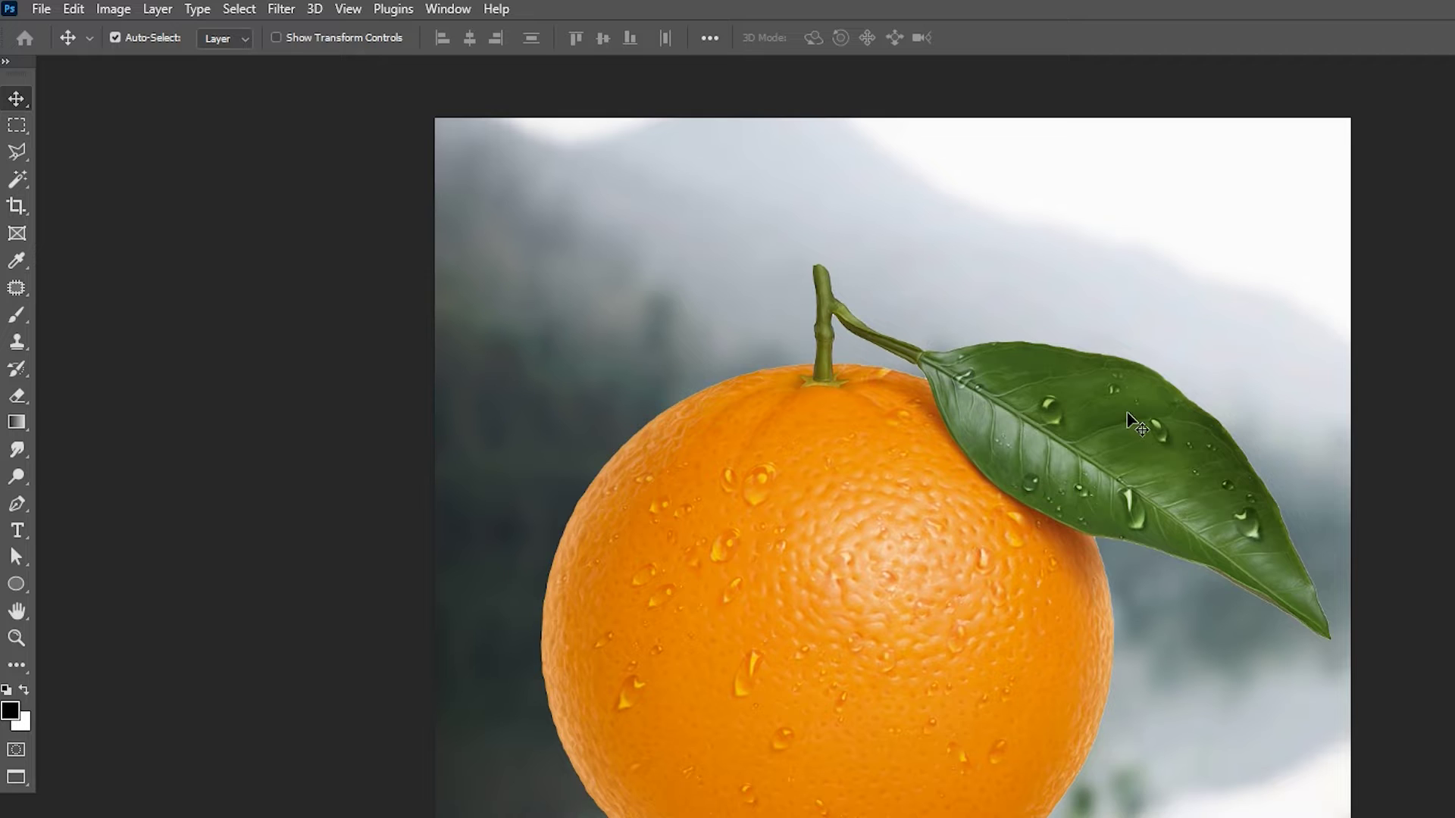
Step: Quick-select the leaf and stem and copy them onto a new Layer 4
key(w)
mouse_move(992, 395)
mouse_down()
mouse_move(1137, 477)
mouse_move(1114, 445)
mouse_move(977, 364)
mouse_move(915, 358)
mouse_move(830, 299)
mouse_move(822, 364)
mouse_move(840, 373)
mouse_move(826, 391)
mouse_up()
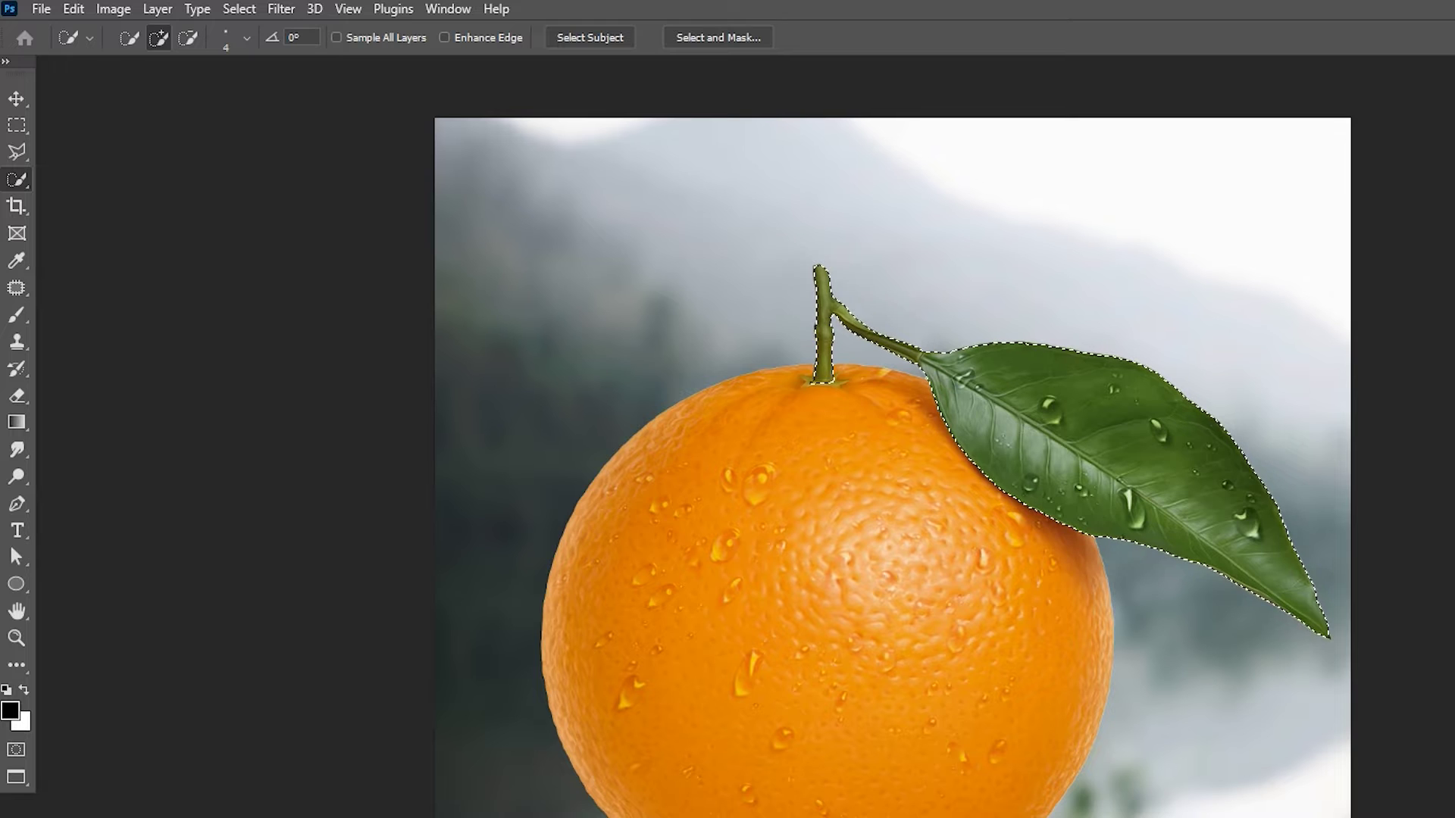
click(157, 9)
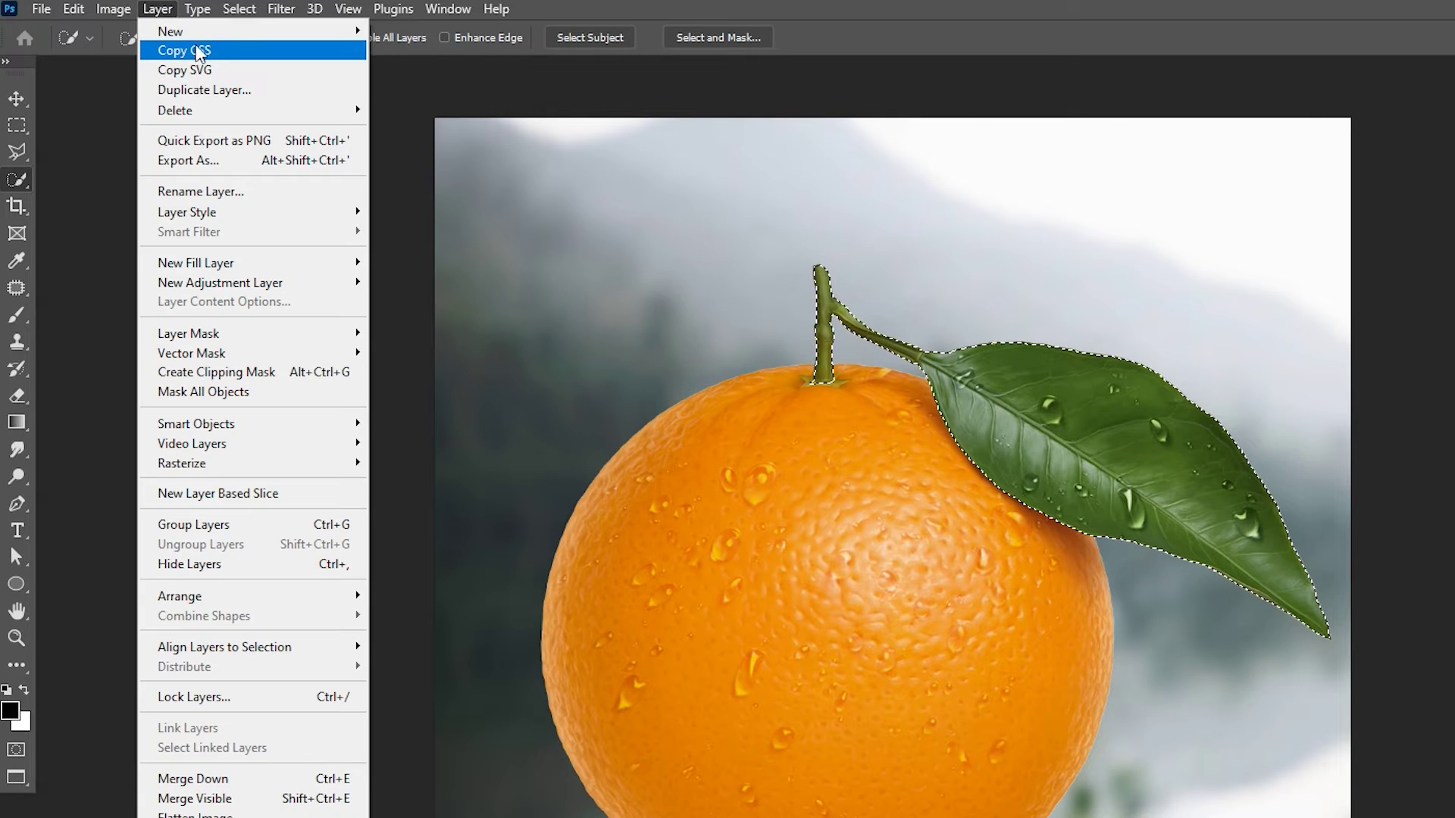
mouse_move(227, 31)
click(479, 219)
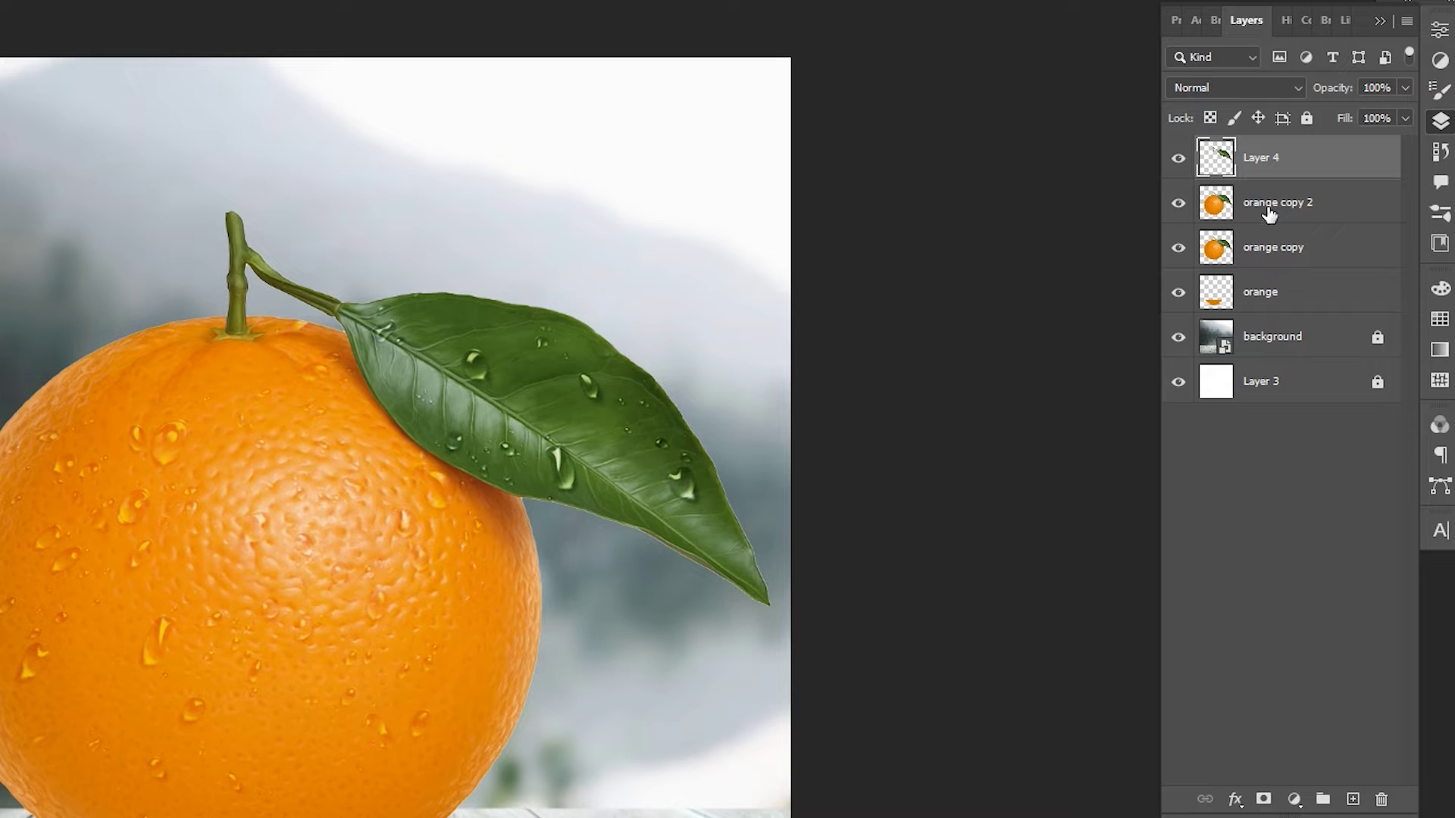
click(1270, 216)
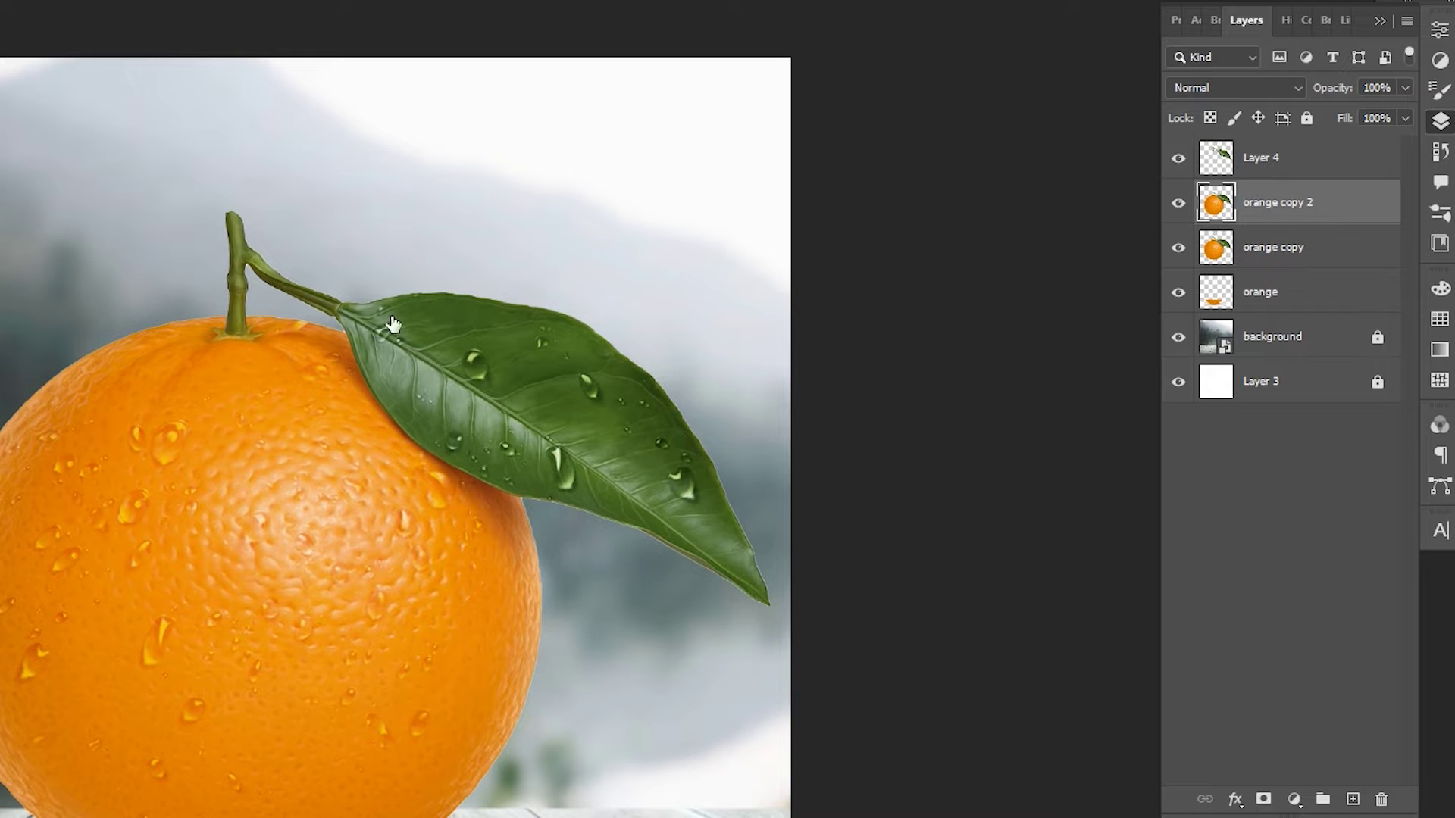
Step: Desaturate orange copy 2 to grey and set its blend mode to Screen
click(113, 9)
mouse_move(144, 62)
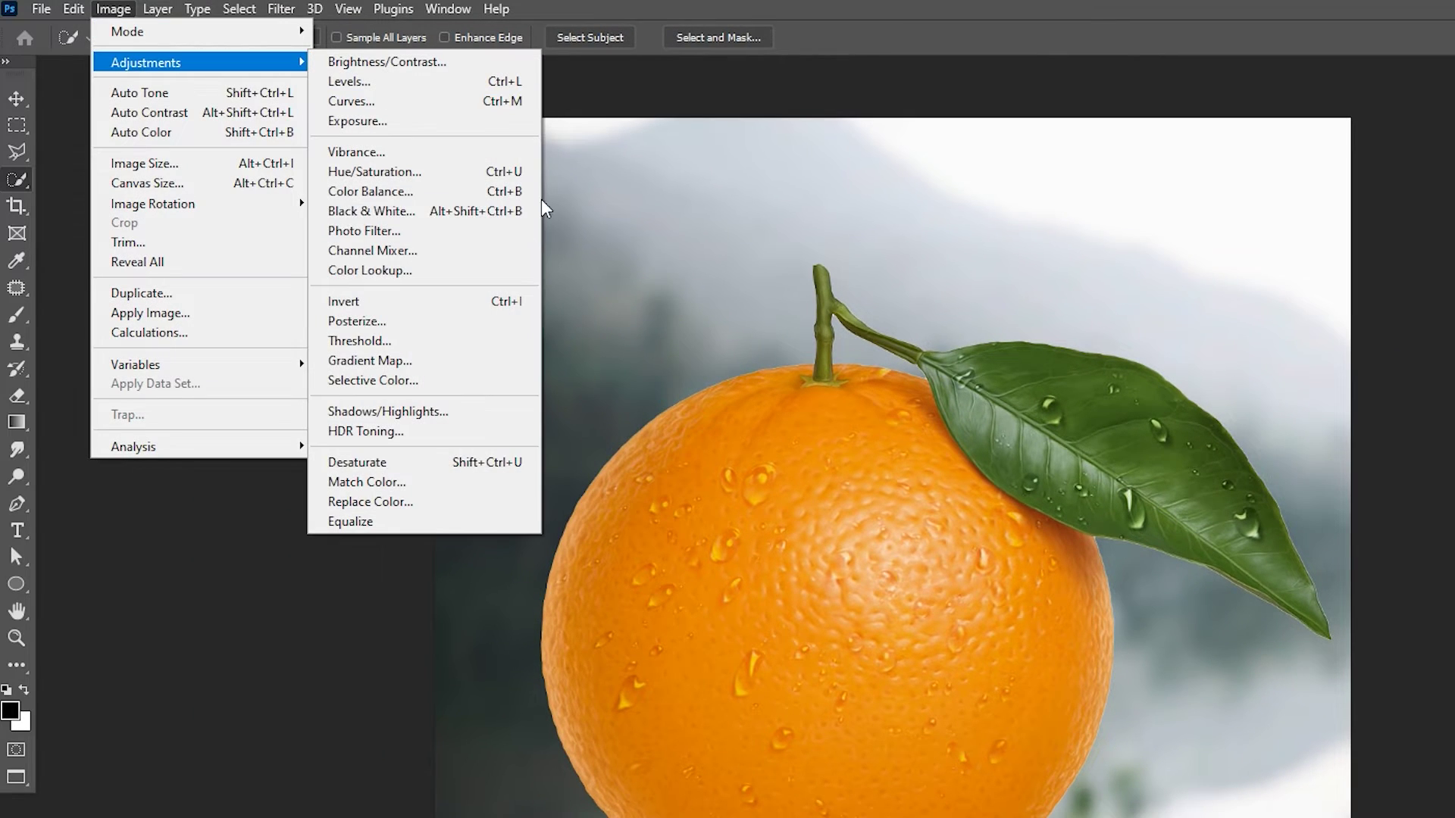
click(456, 466)
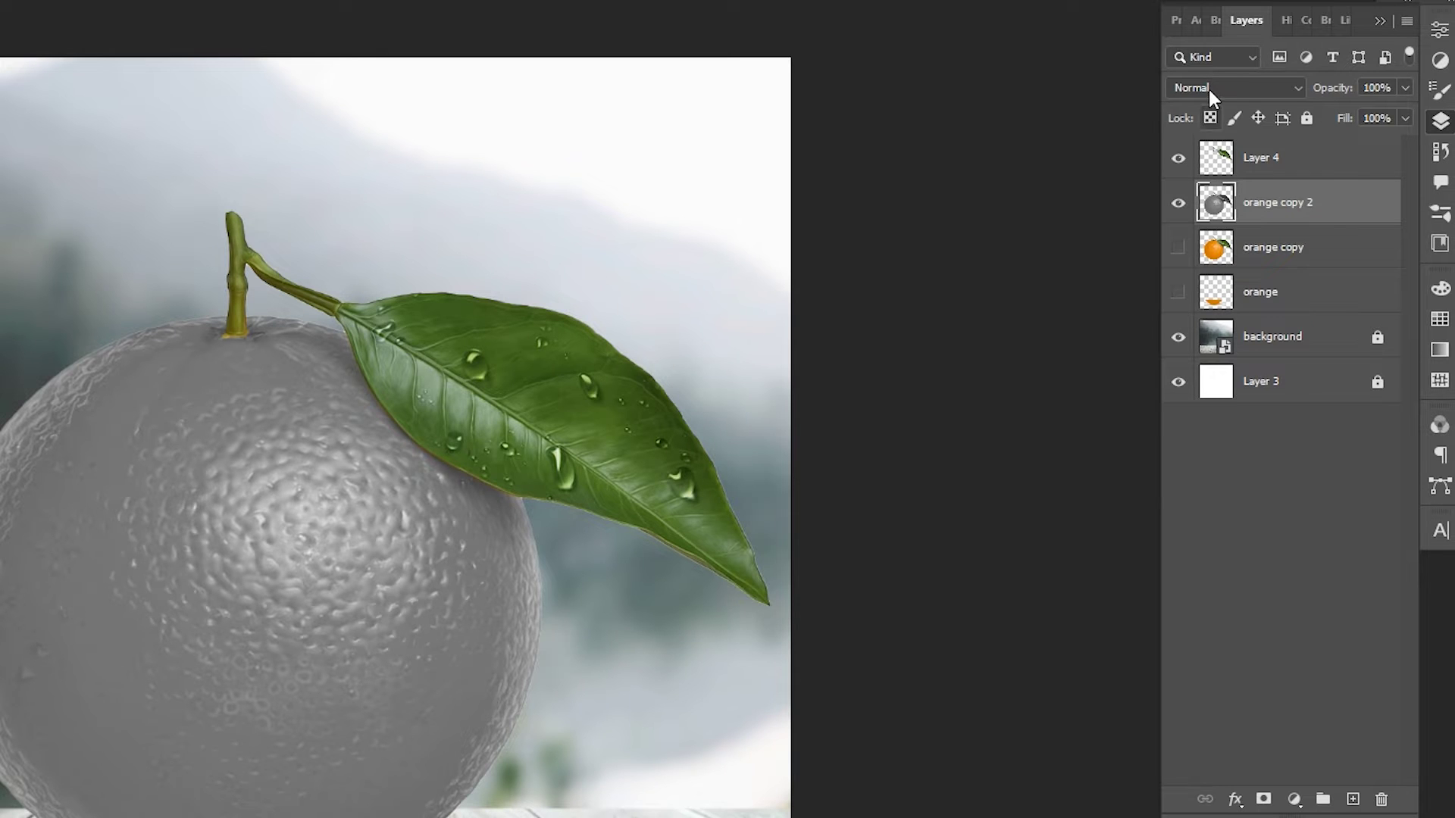
click(1209, 89)
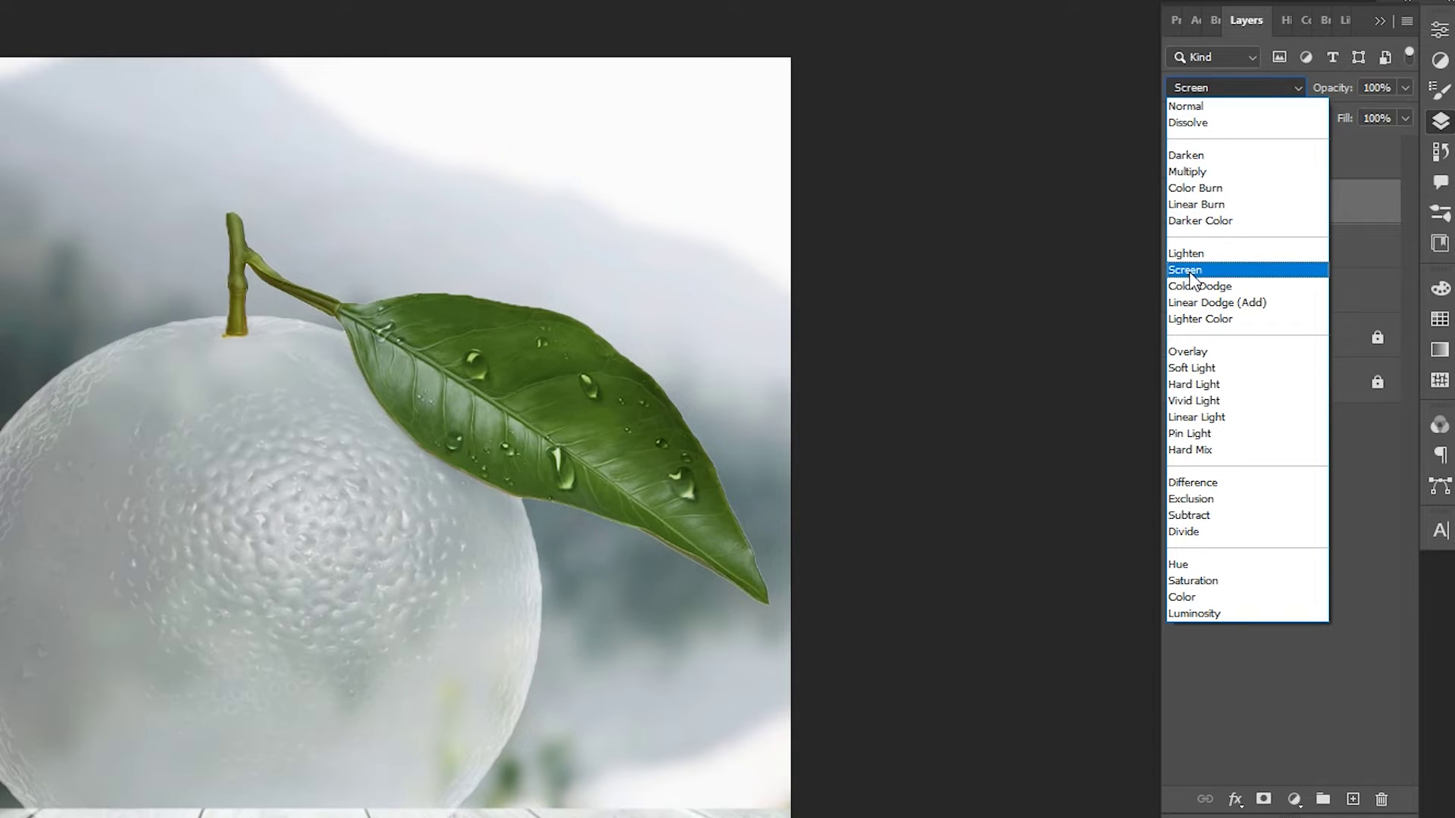
click(1194, 270)
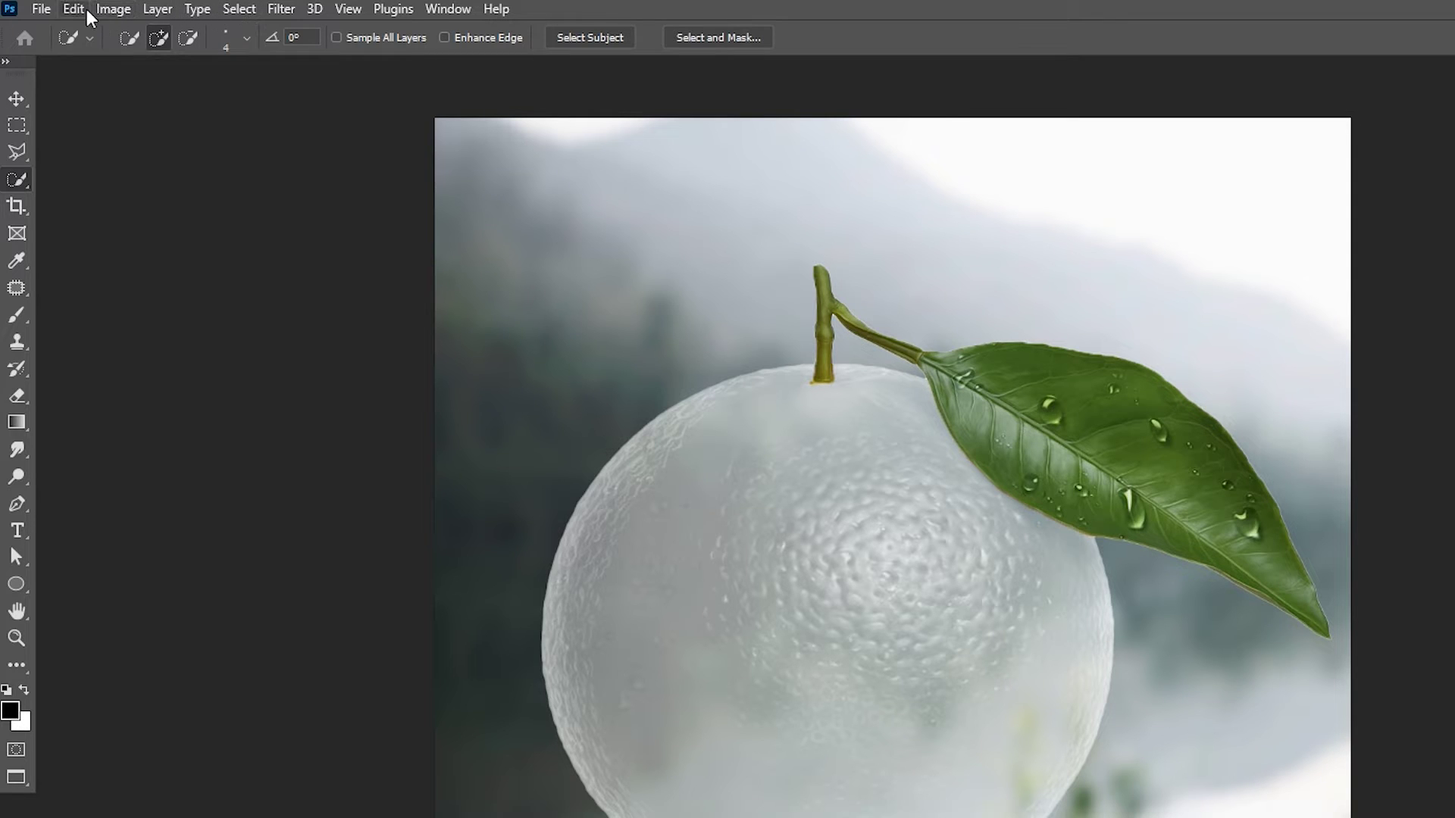
Step: Apply Levels with black input 114 and white input 213 for glassy contrast
click(109, 10)
mouse_move(195, 62)
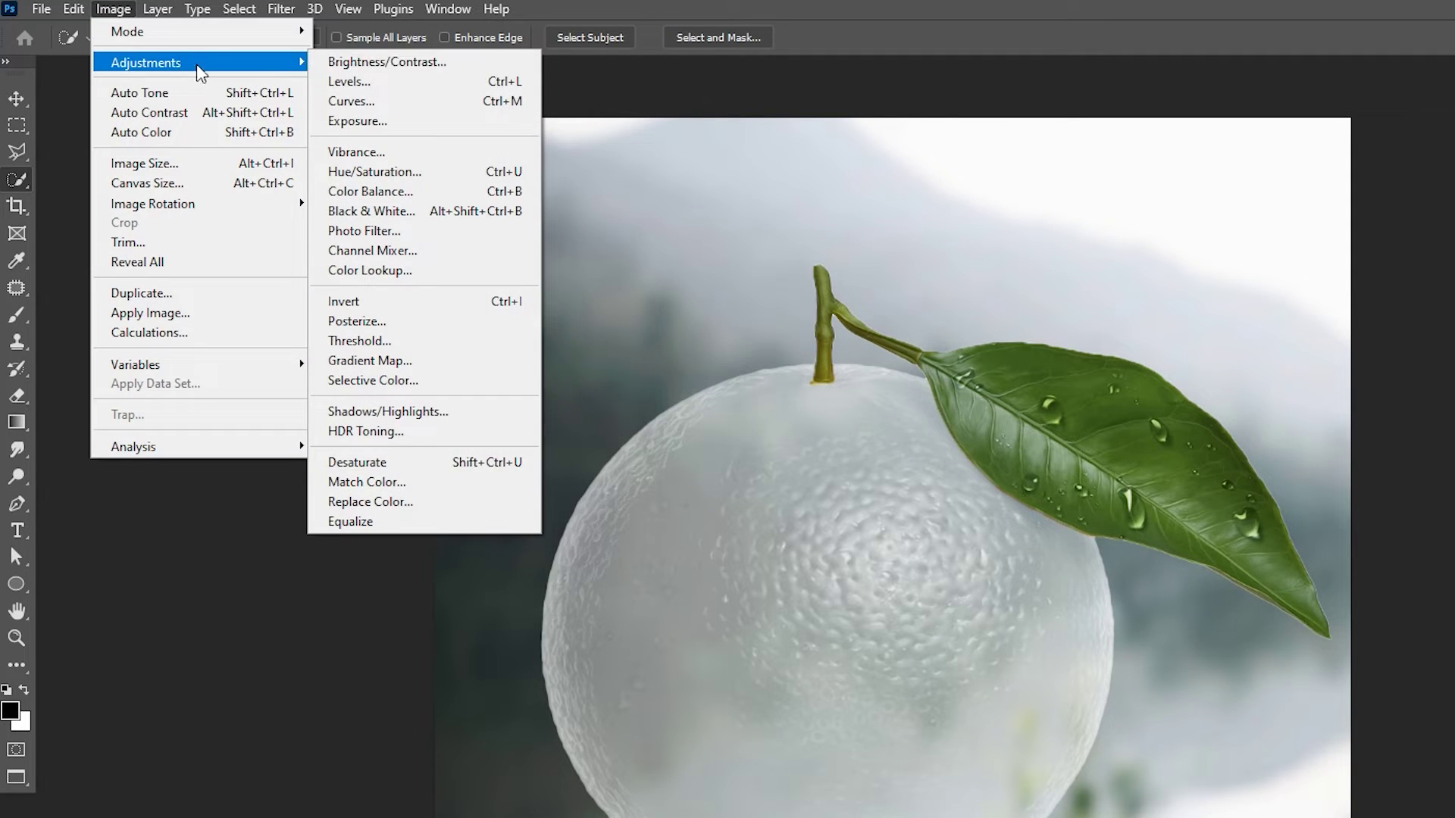
click(413, 86)
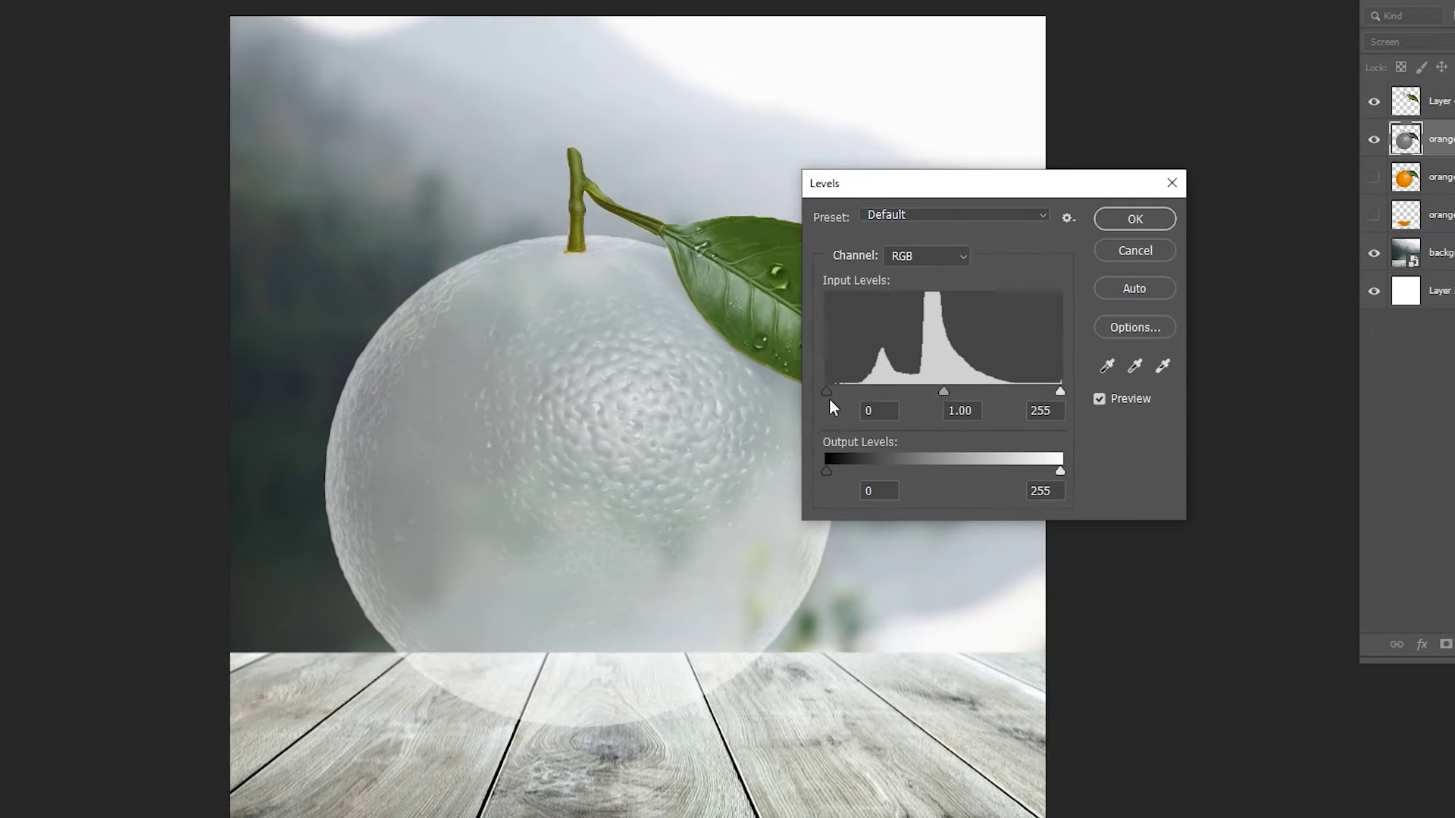
drag(1109, 539, 1125, 539)
drag(842, 392, 930, 390)
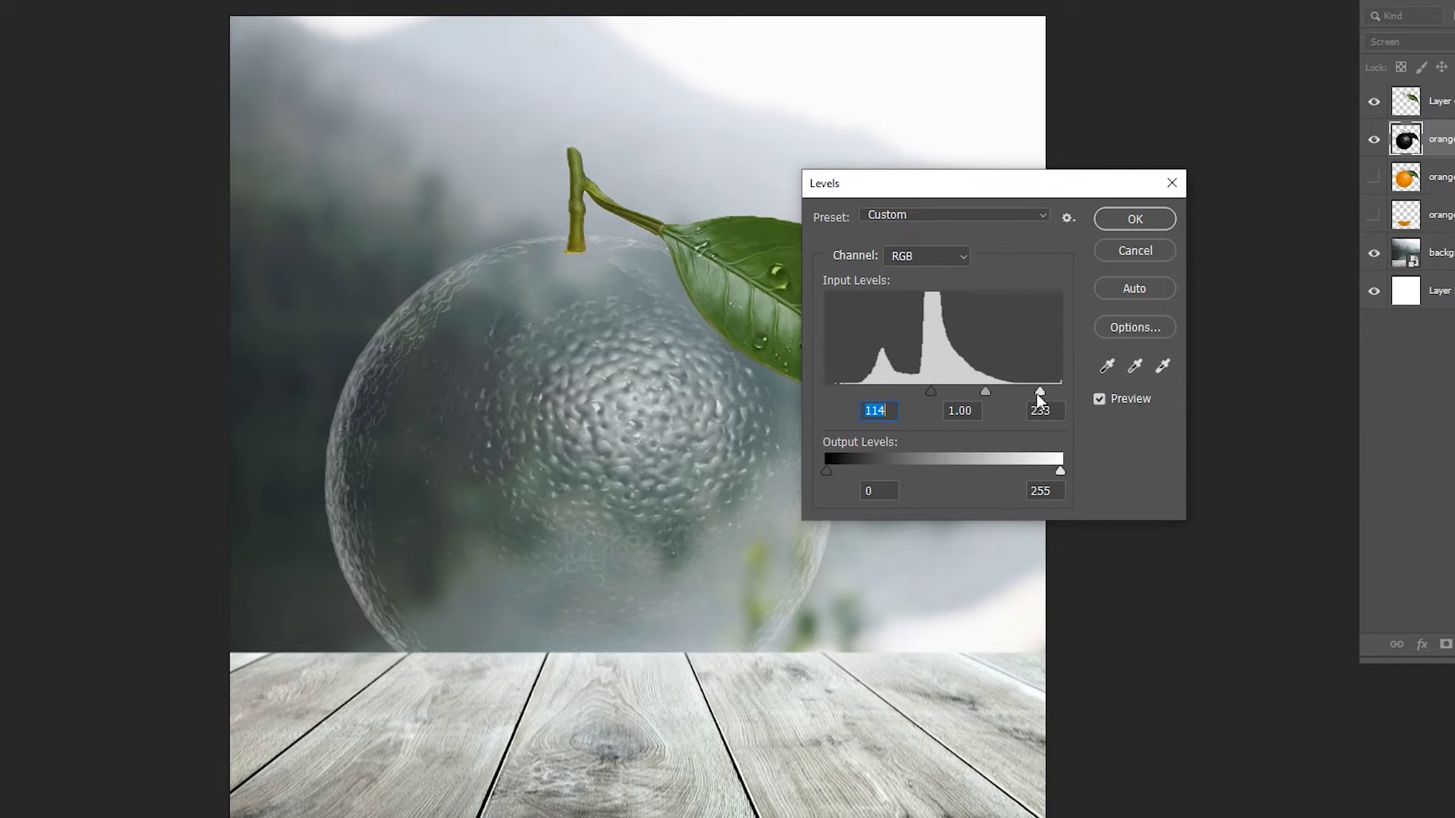
mouse_move(1040, 394)
mouse_down()
mouse_move(962, 392)
mouse_move(1022, 393)
mouse_up()
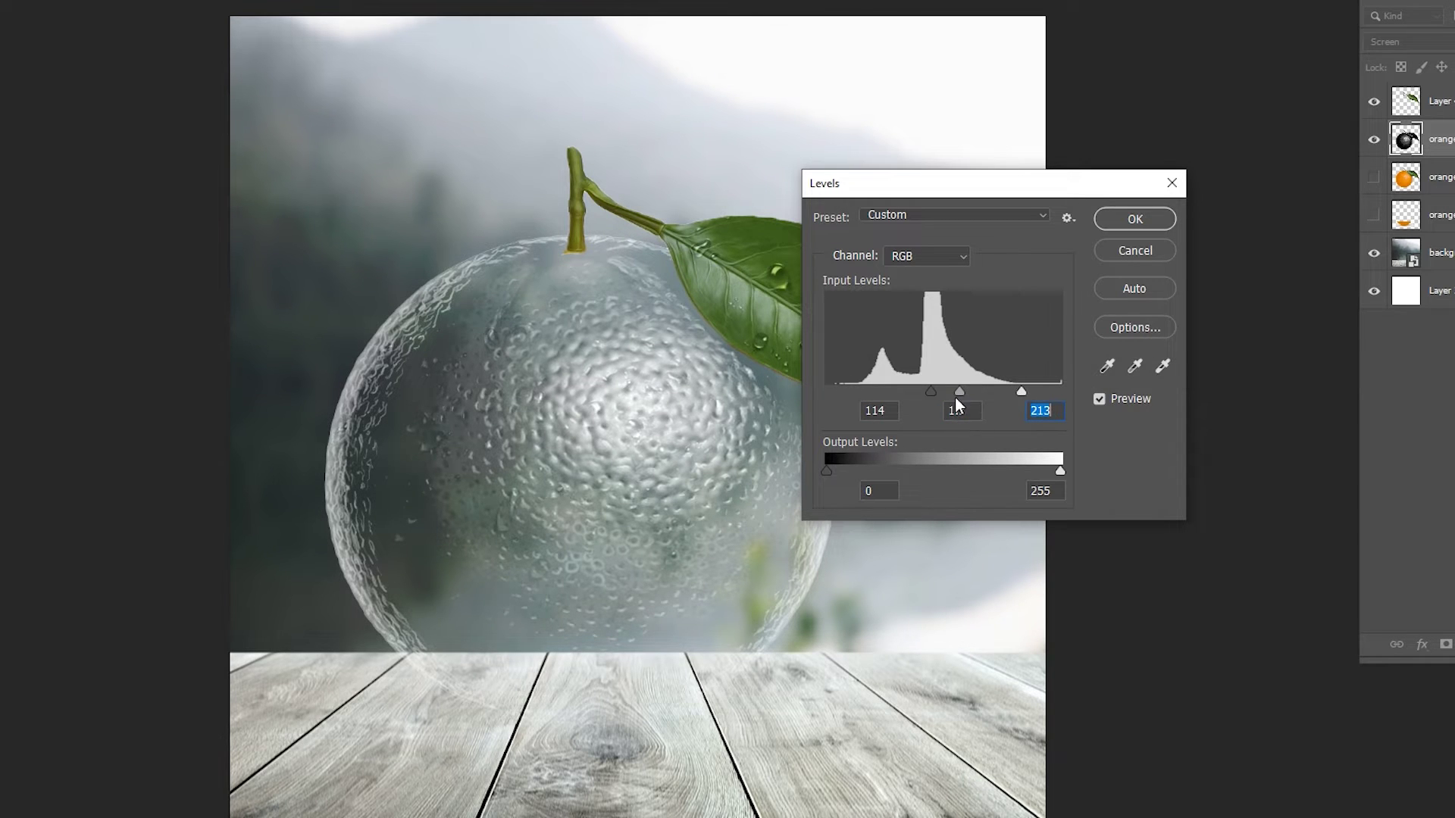
drag(929, 390, 930, 390)
click(1135, 219)
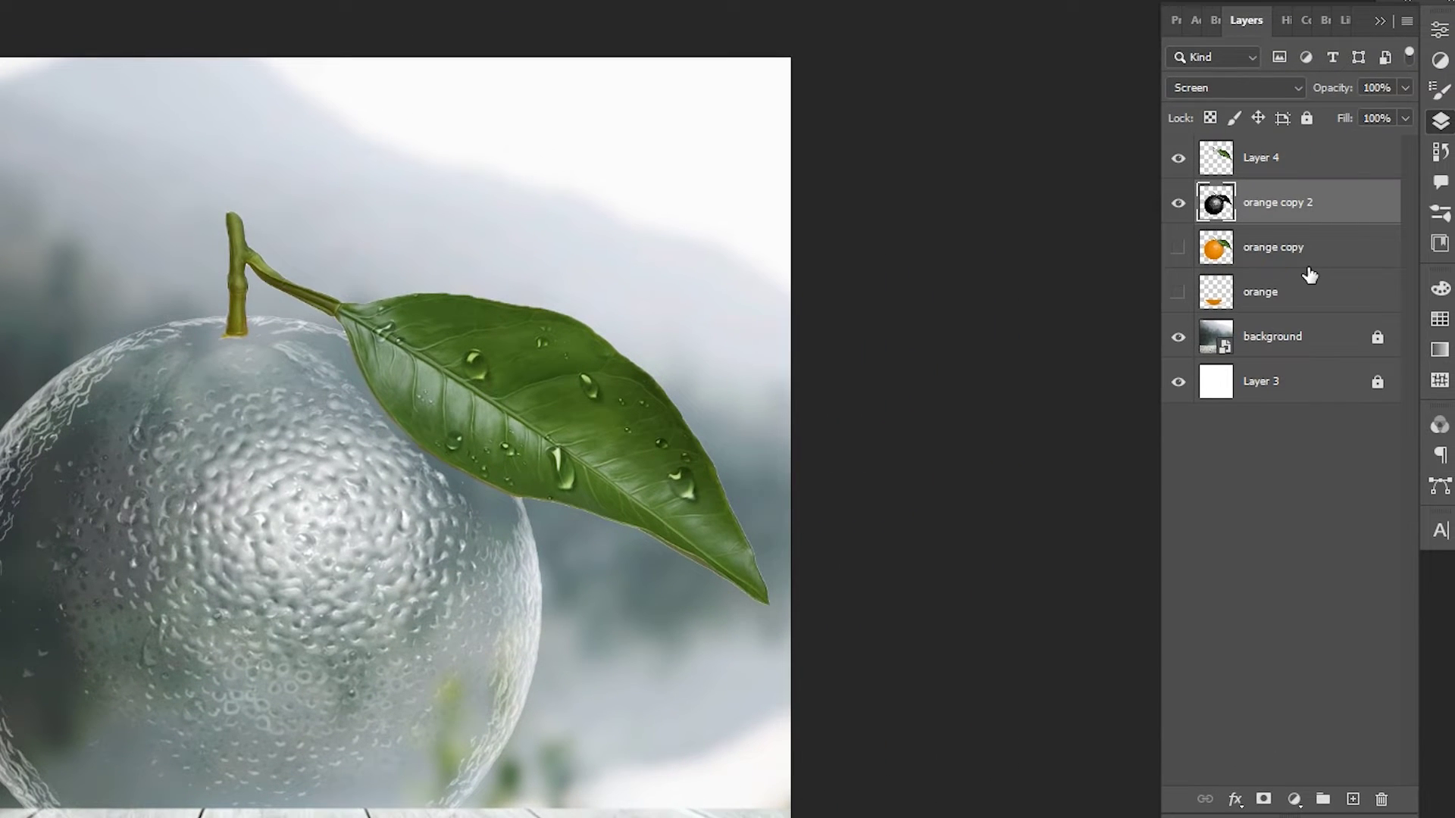
Step: Duplicate the glass layer as orange copy 3, clip it to orange copy 2, and set Overlay
key(ctrl+j)
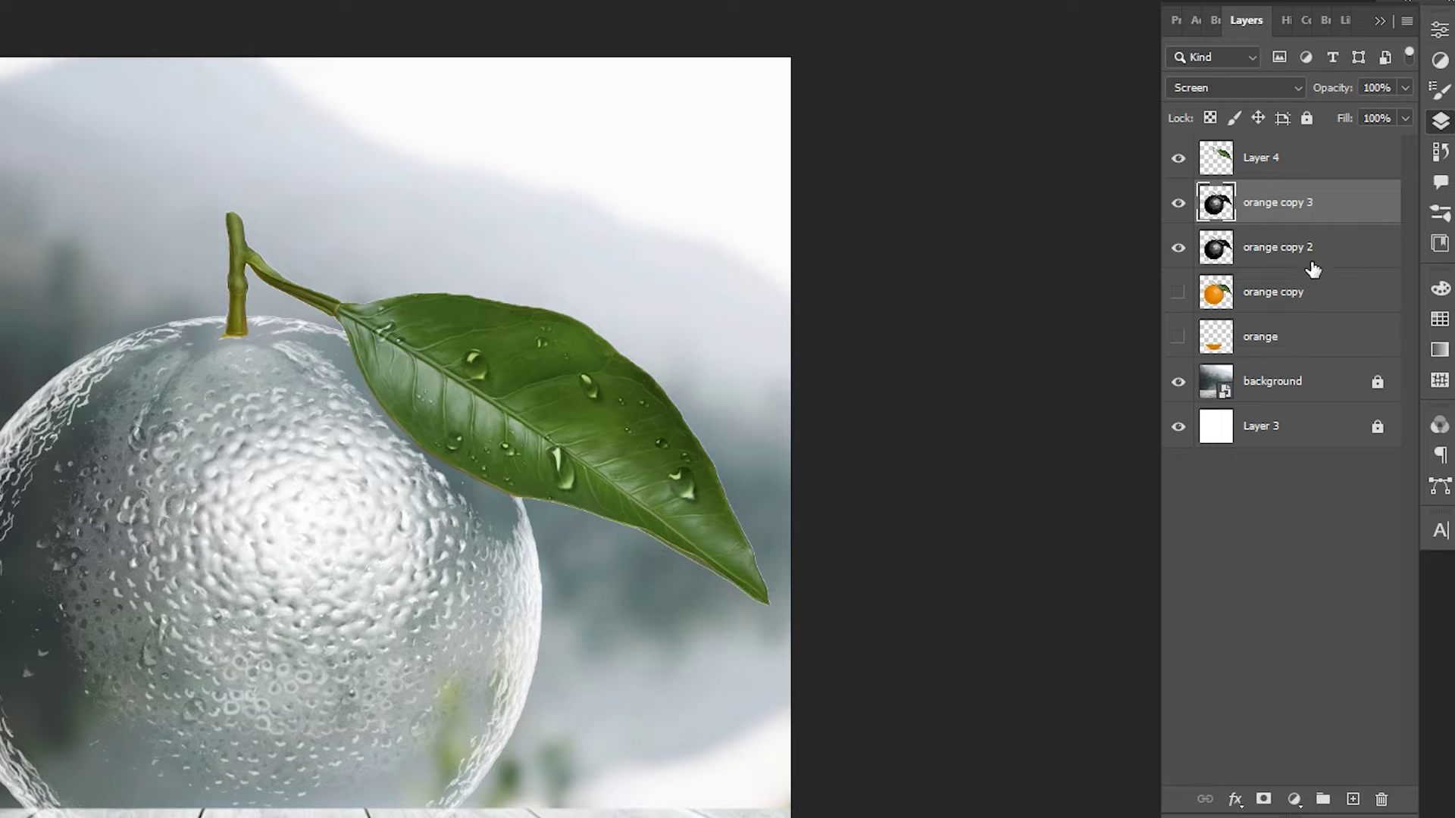
alt+click(1258, 225)
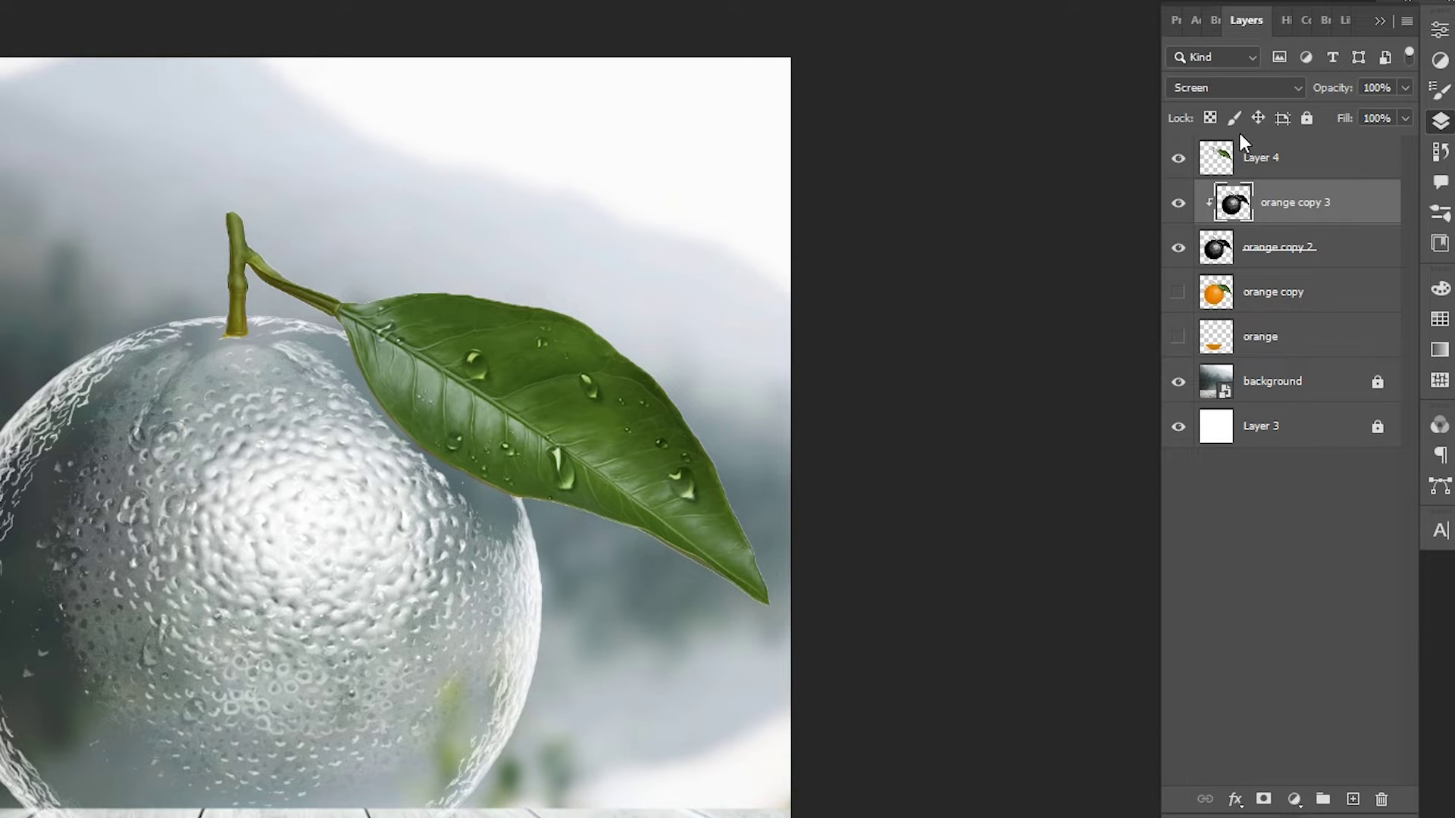
click(1243, 88)
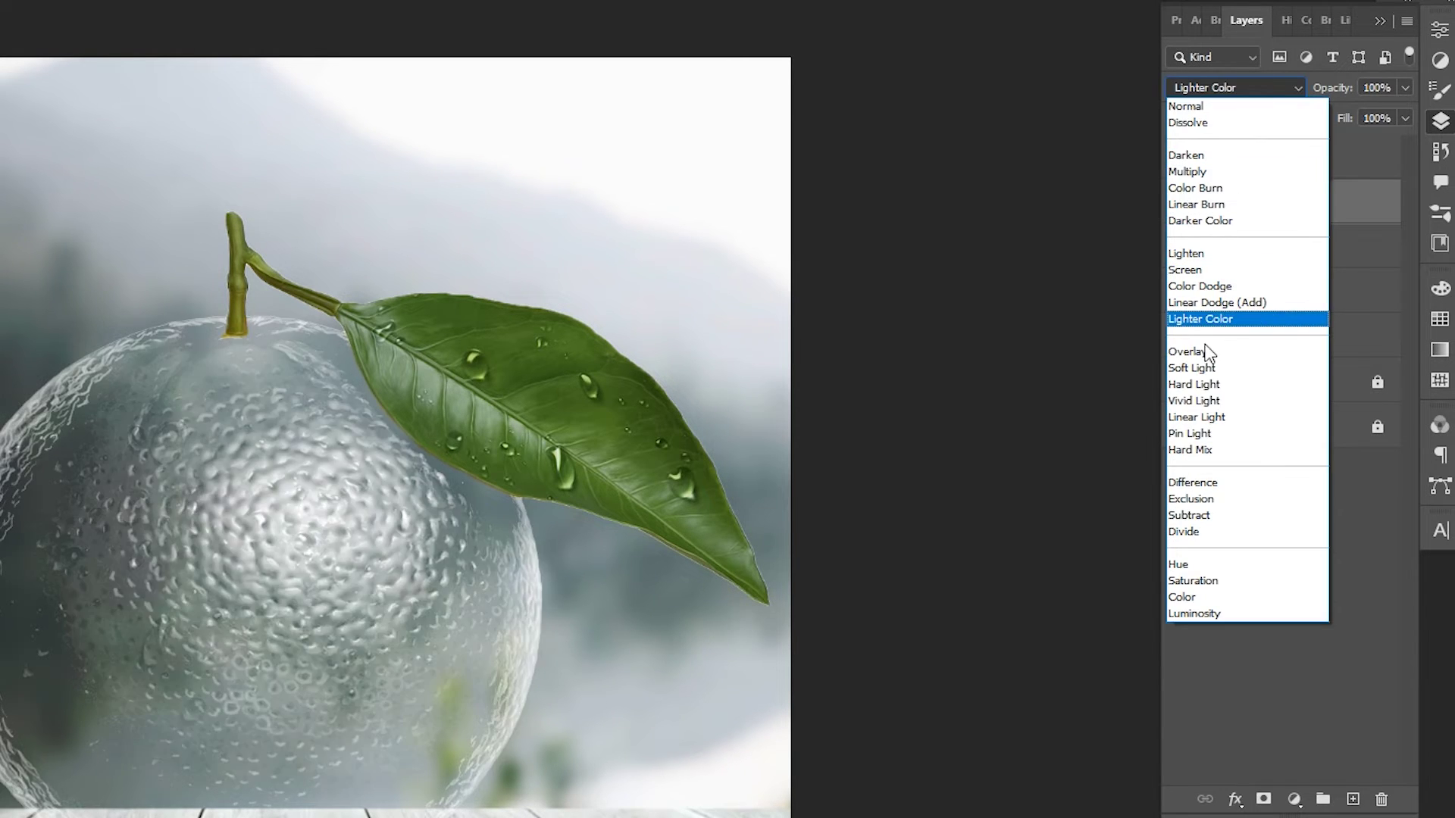
click(1201, 353)
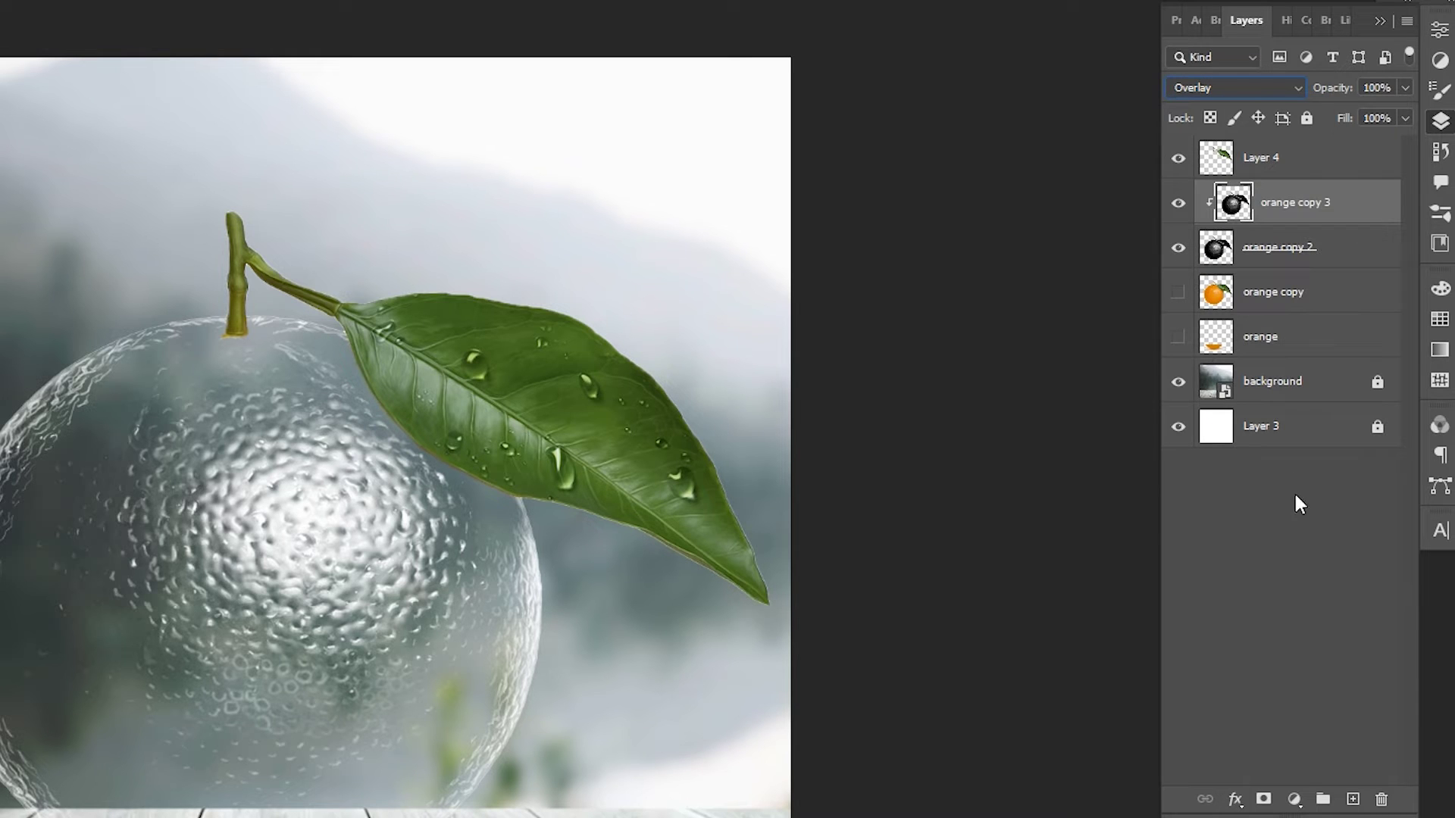
click(1299, 548)
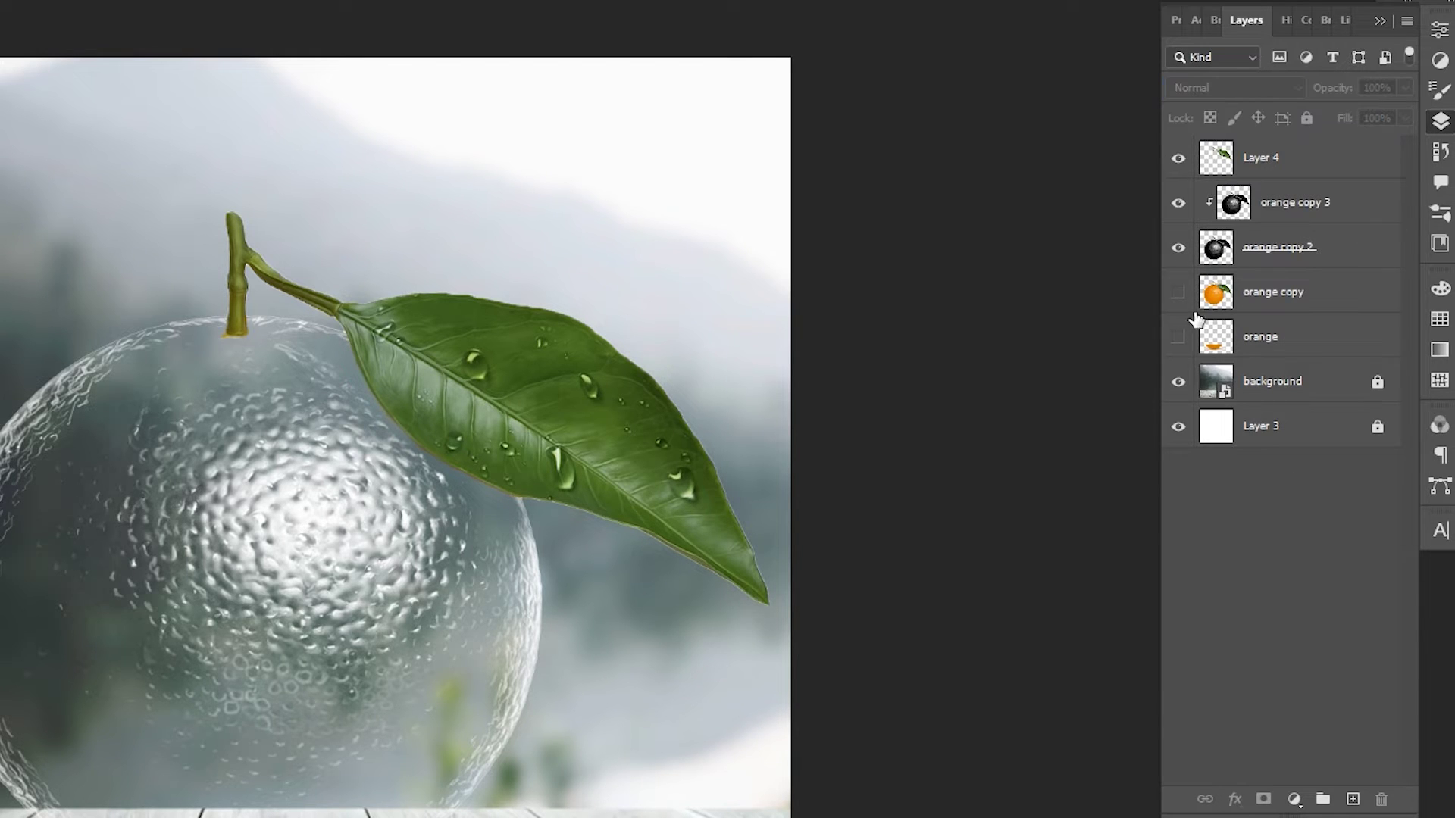
Step: Turn the orange copy layer's visibility back on and add a white layer mask to it
click(1179, 294)
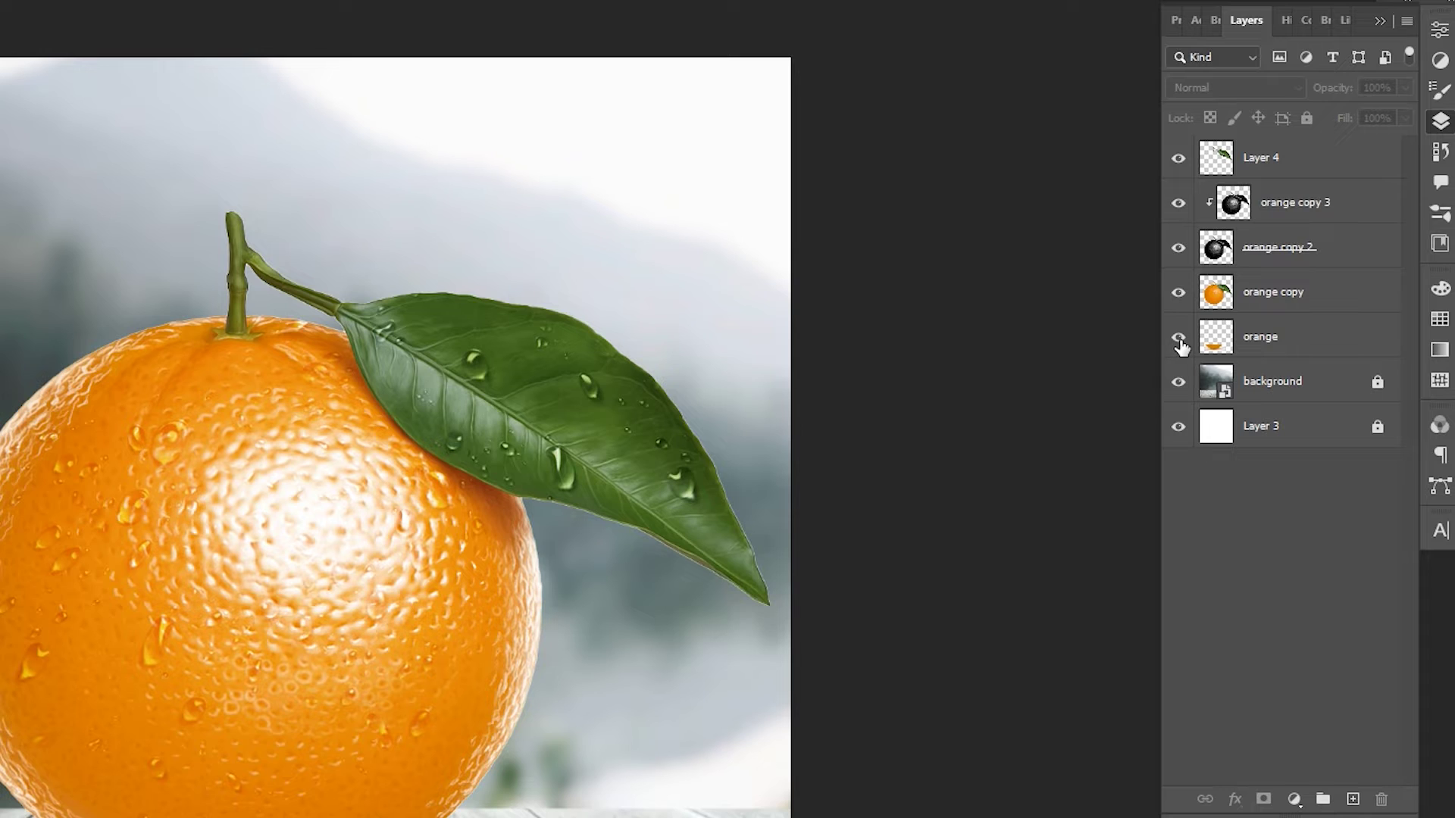
click(1307, 296)
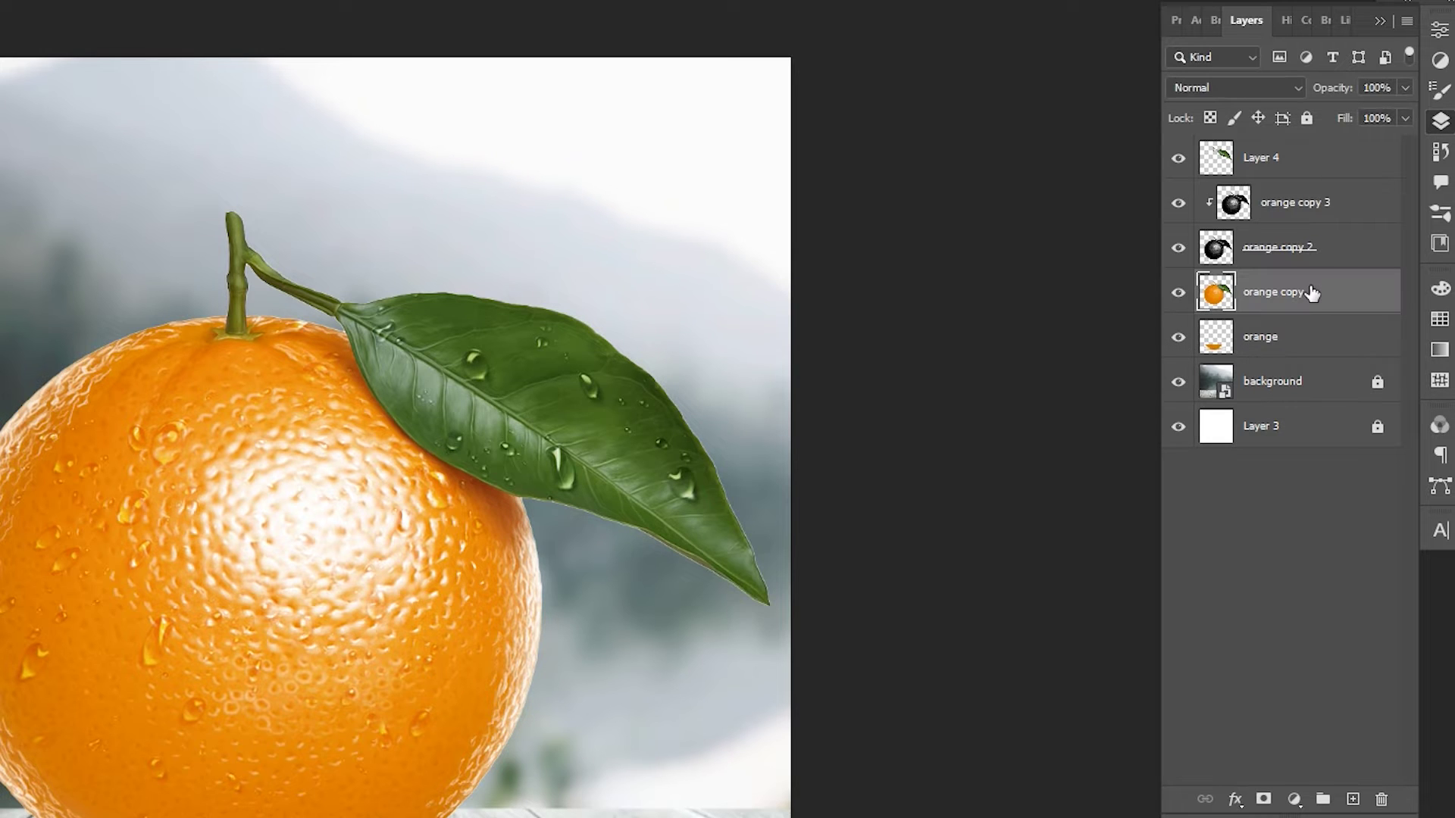
click(1264, 802)
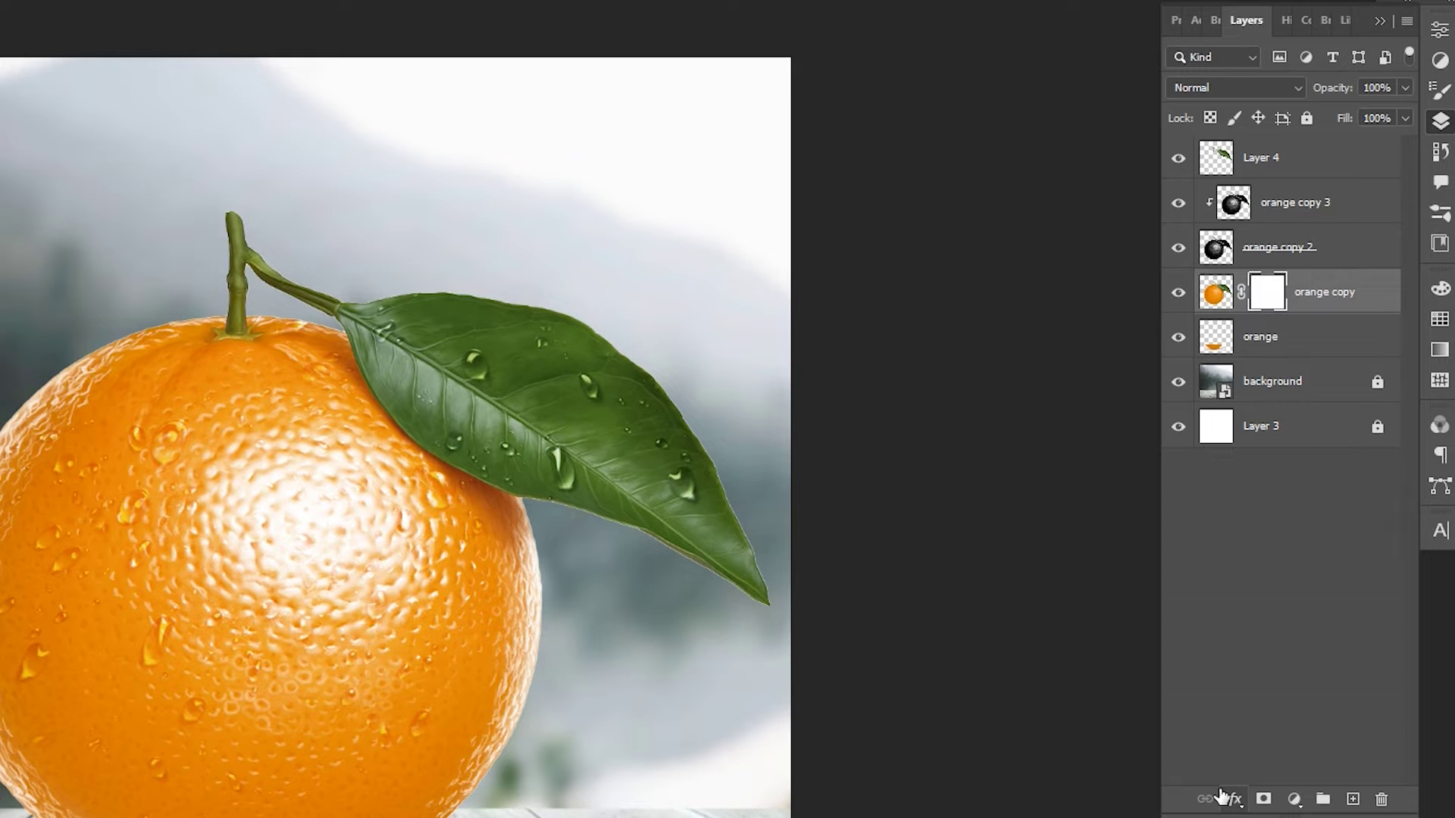
drag(1221, 795, 1219, 790)
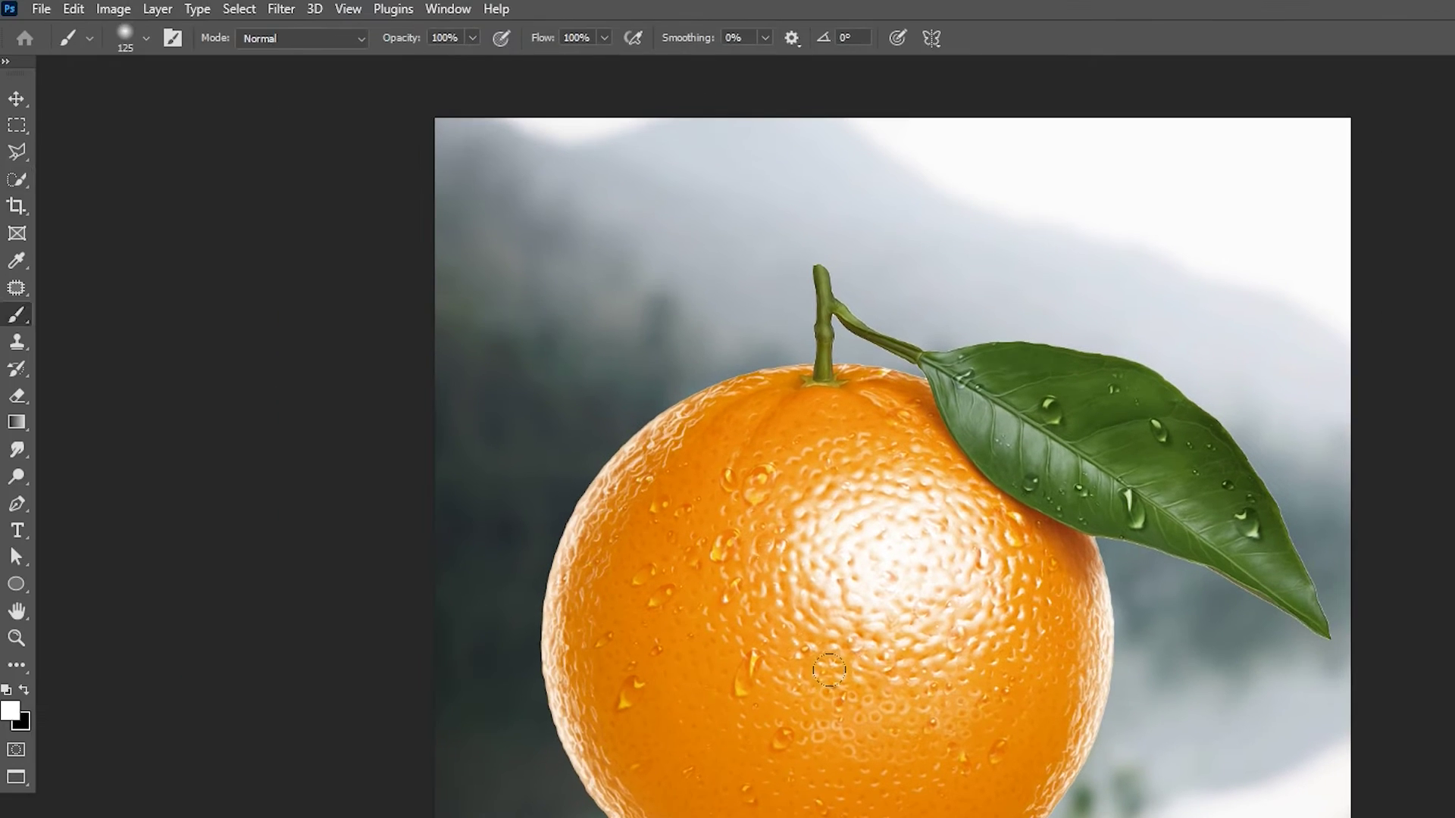
Step: With a 100% hardness brush, paint black on the mask to hide the orange's upper half
key(w)
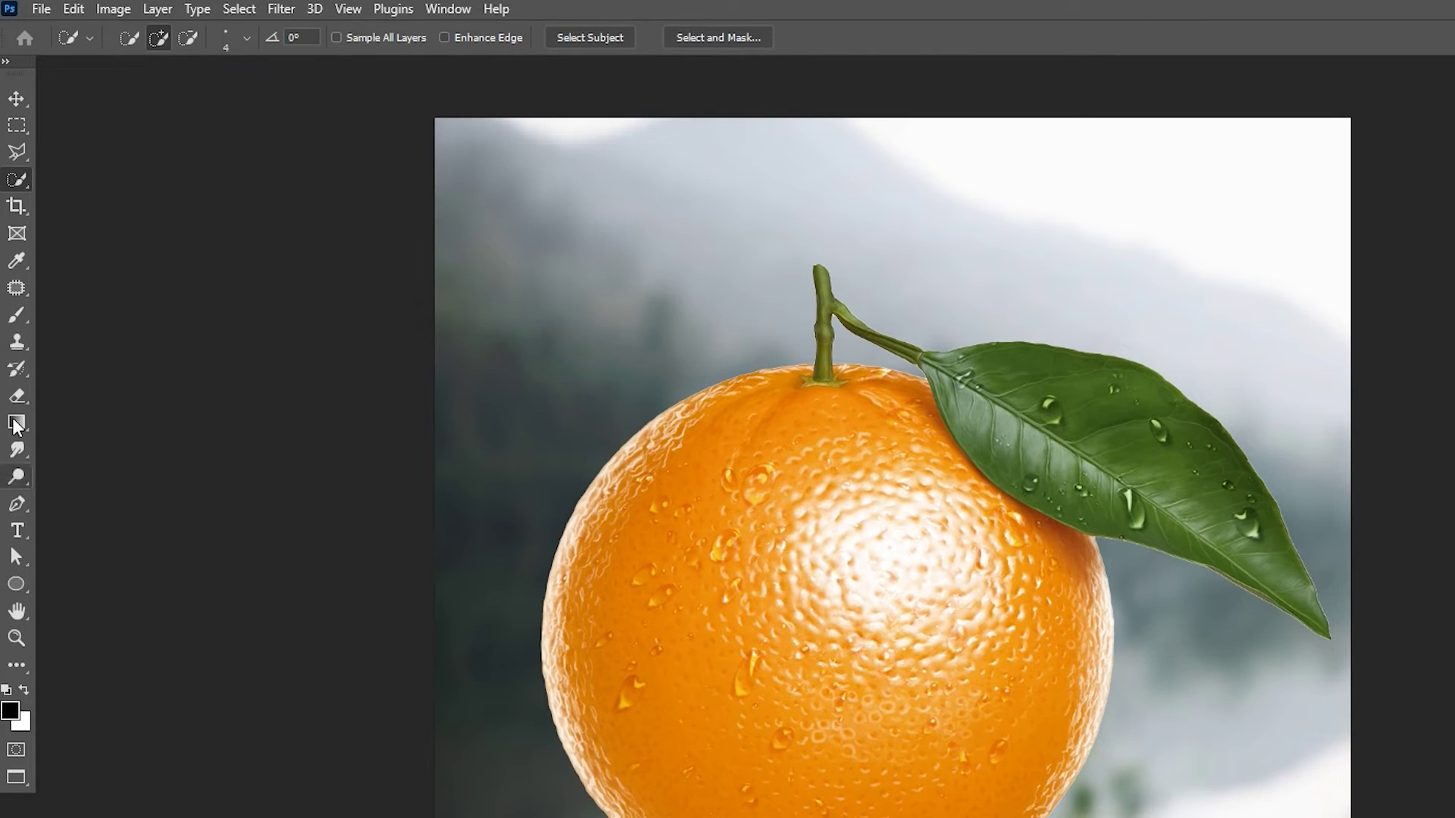
click(17, 314)
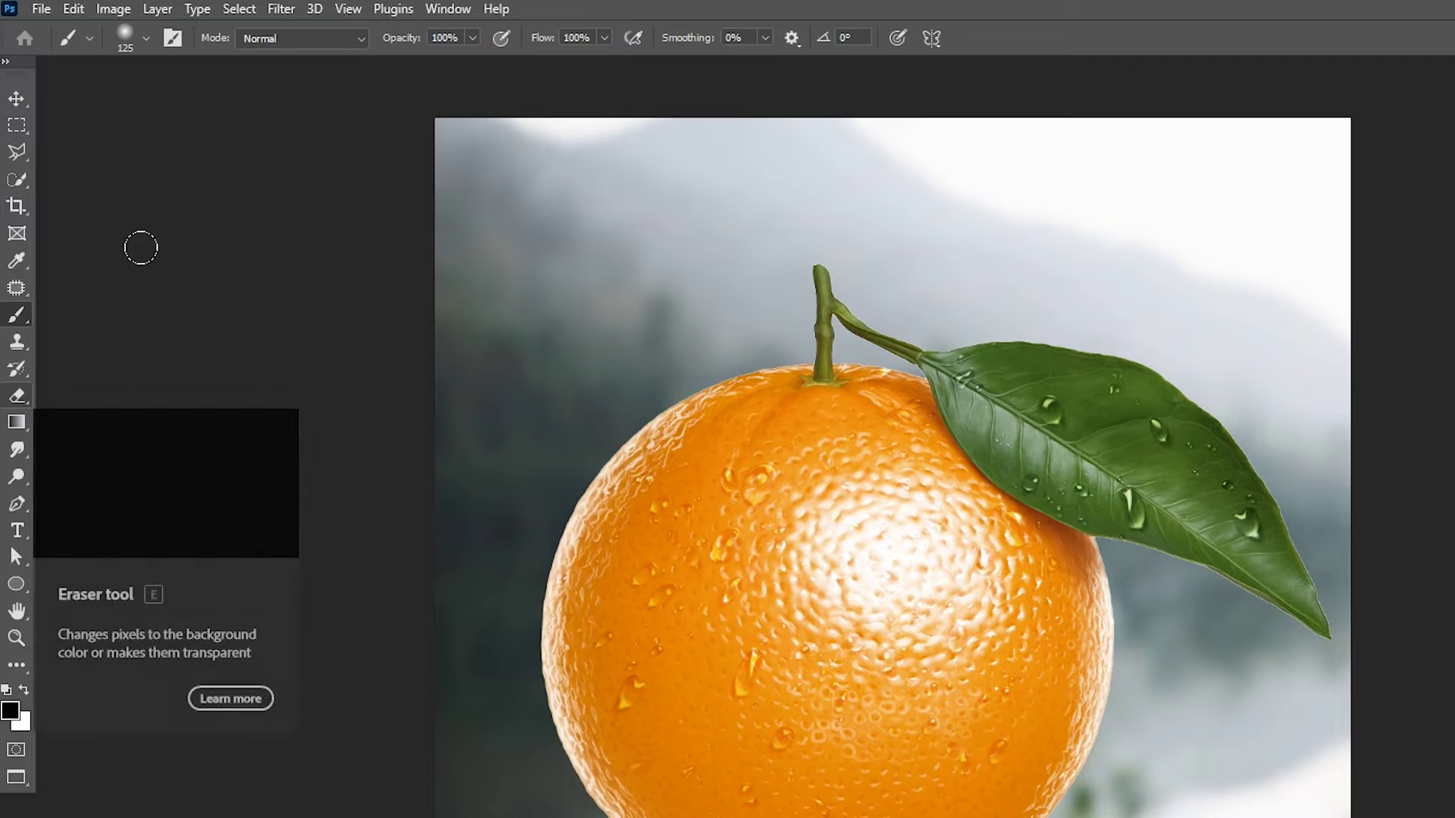
click(145, 38)
drag(116, 154, 331, 158)
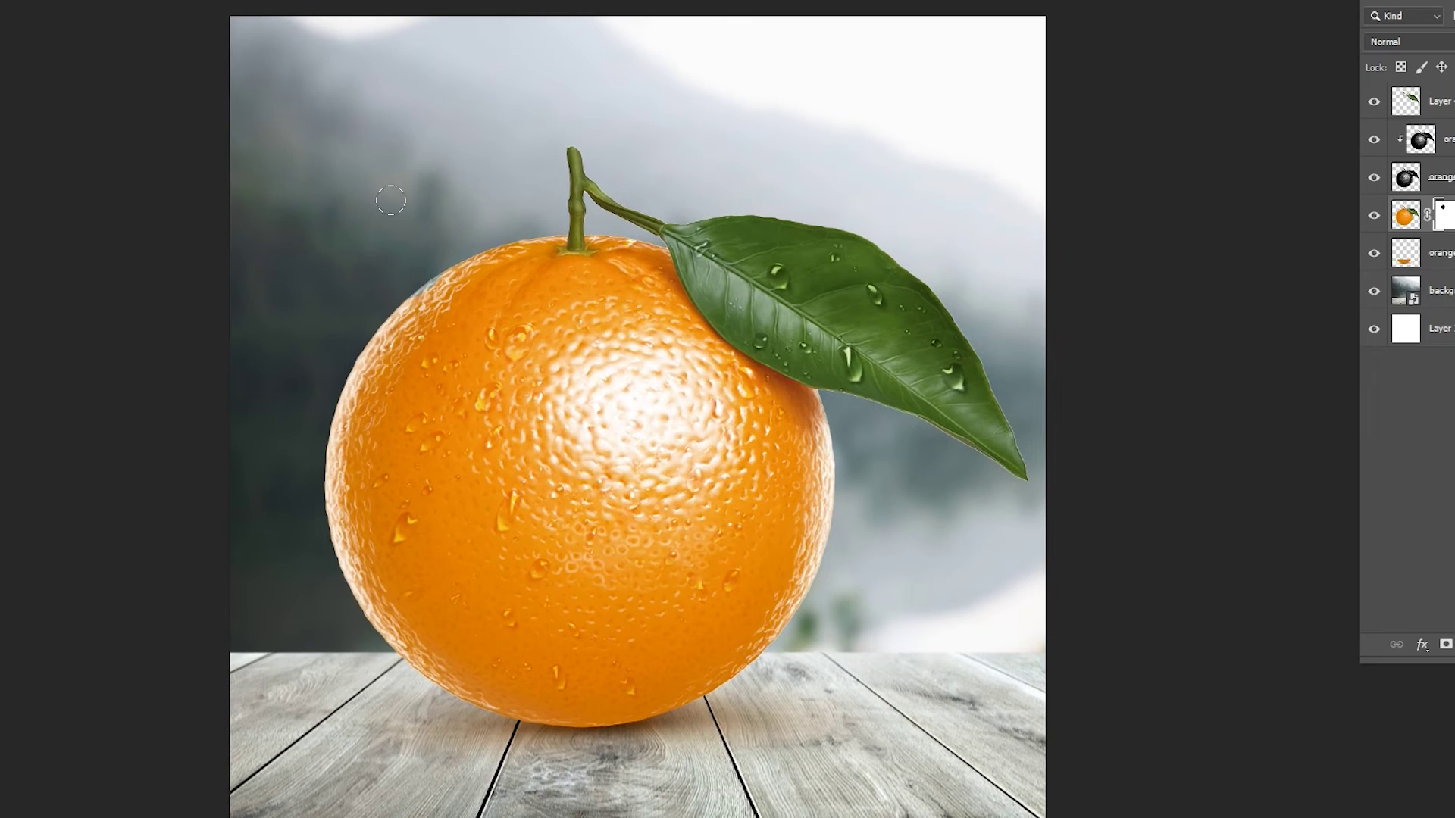
drag(425, 269, 682, 269)
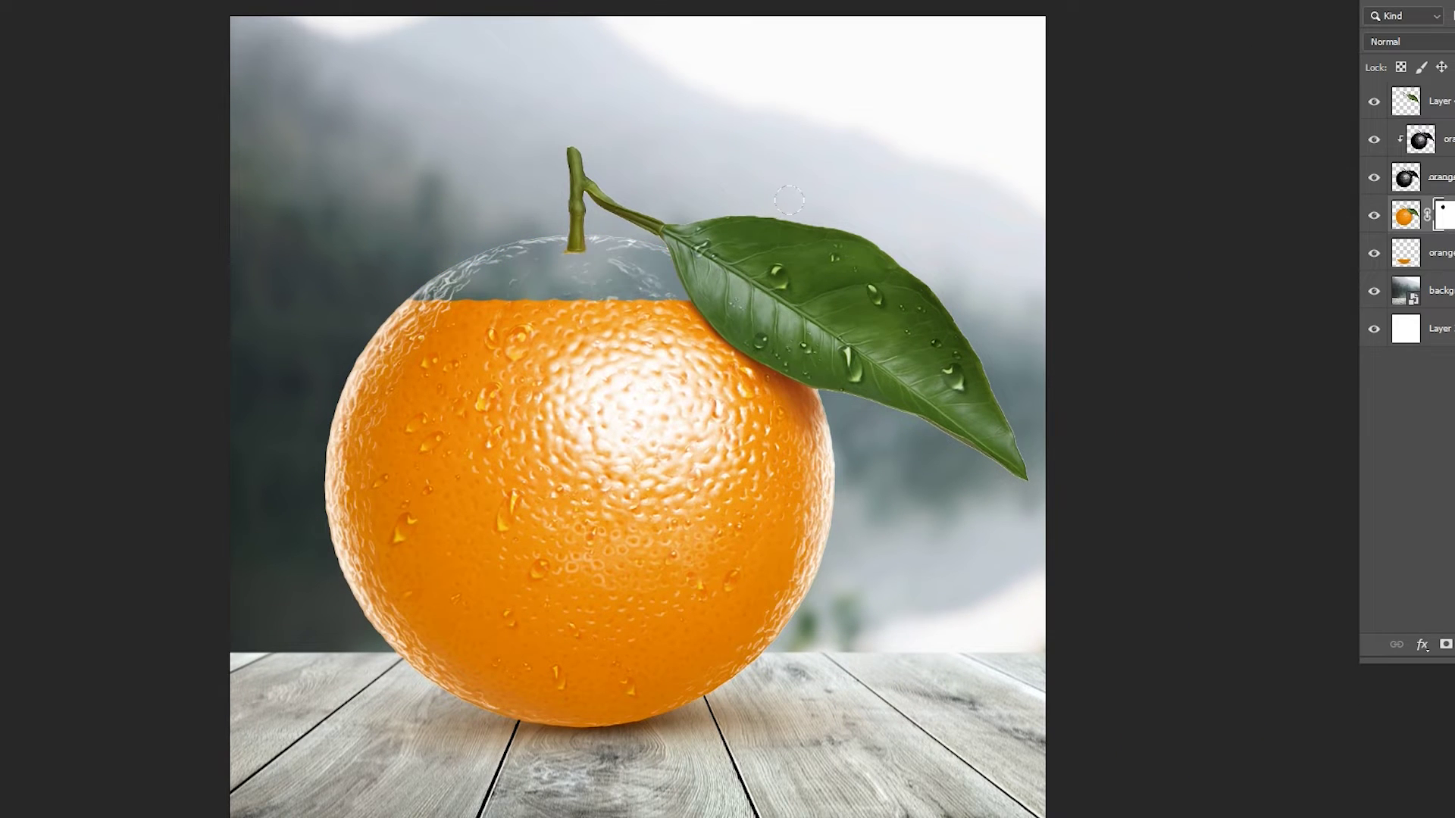
mouse_move(219, 341)
mouse_down()
mouse_move(811, 364)
mouse_move(819, 409)
mouse_move(301, 496)
mouse_move(805, 531)
mouse_move(793, 453)
mouse_up()
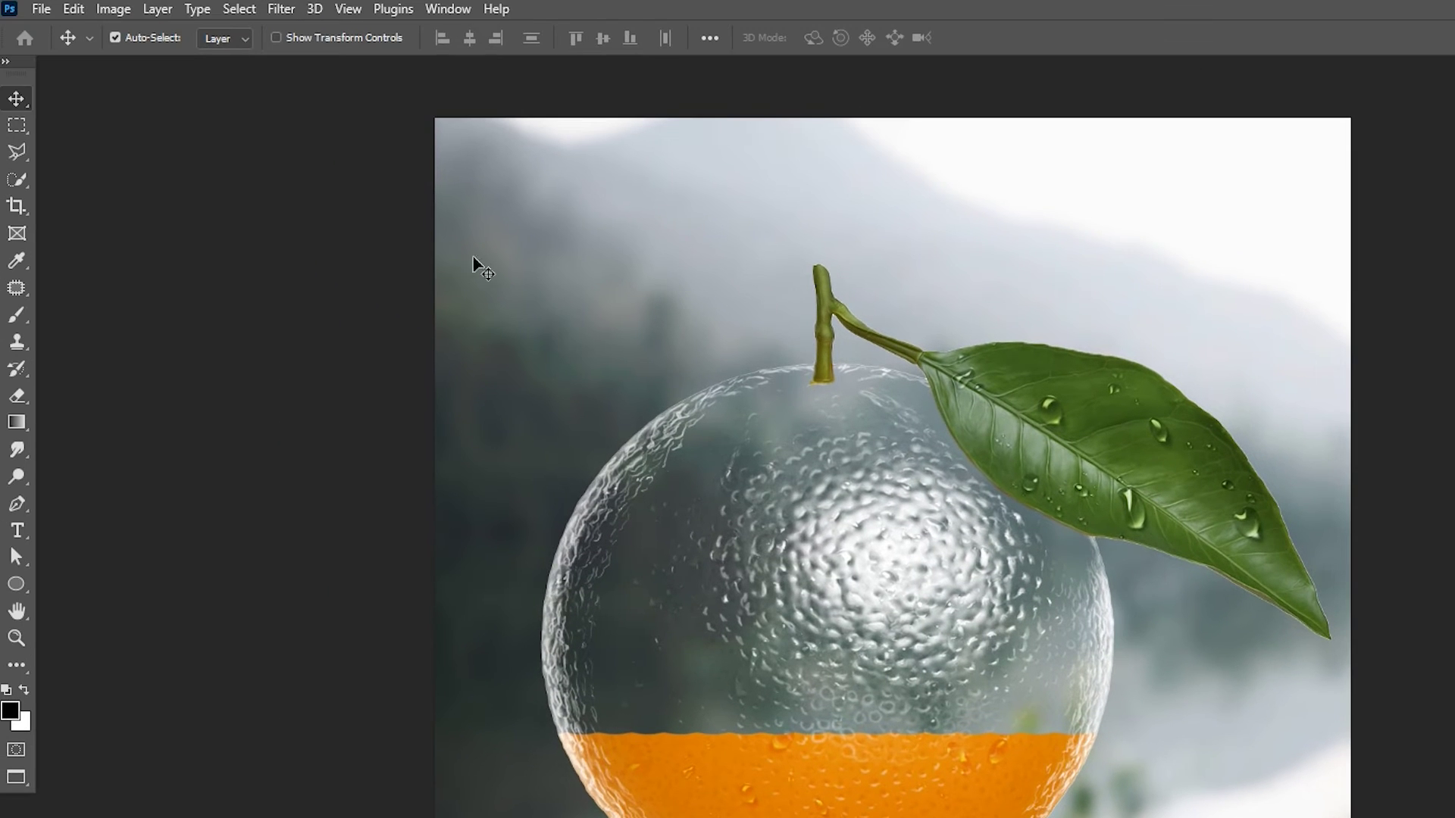
Step: Embed the orange slice image and move it over the glass orange
click(39, 9)
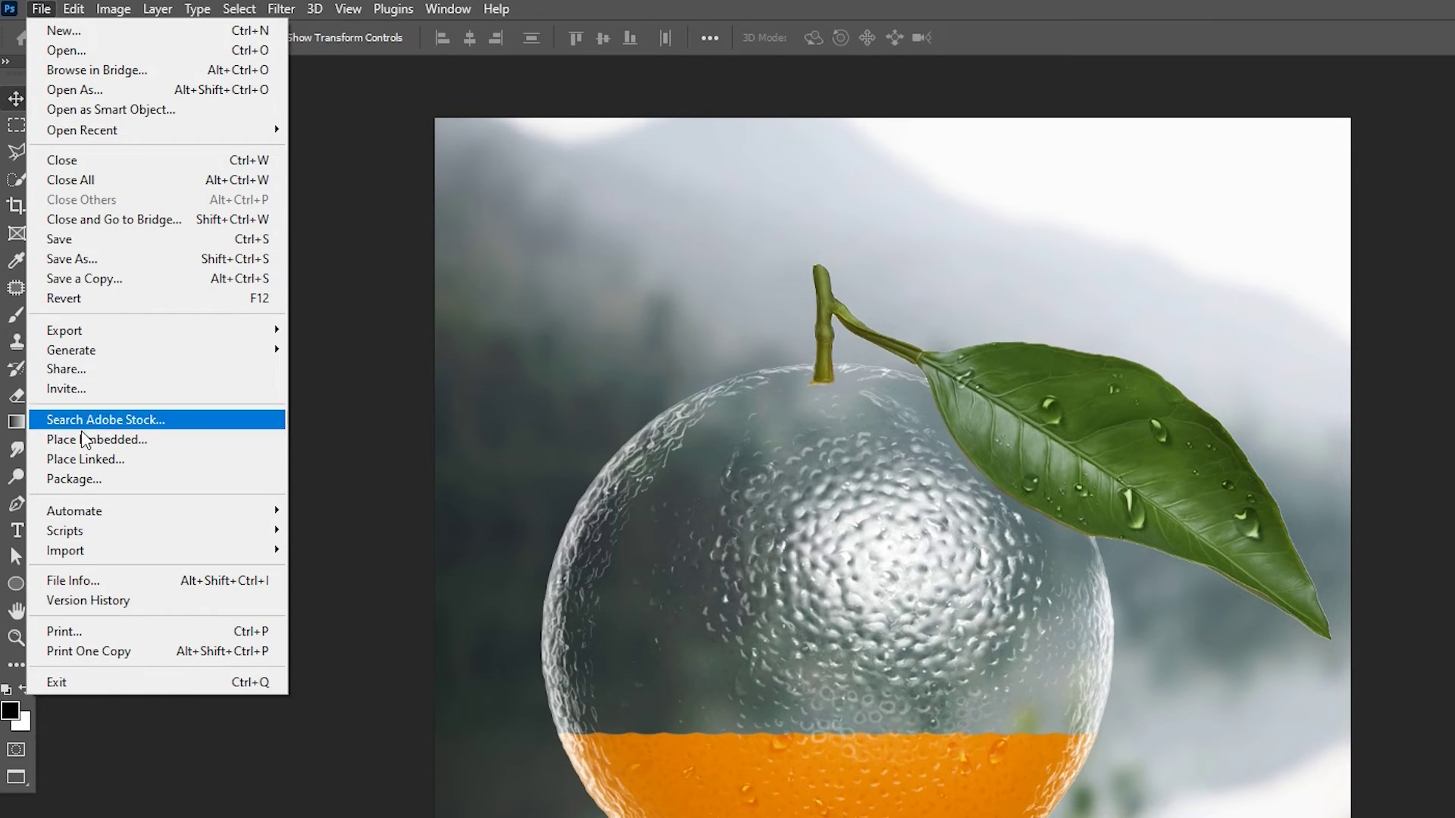
click(81, 440)
click(476, 174)
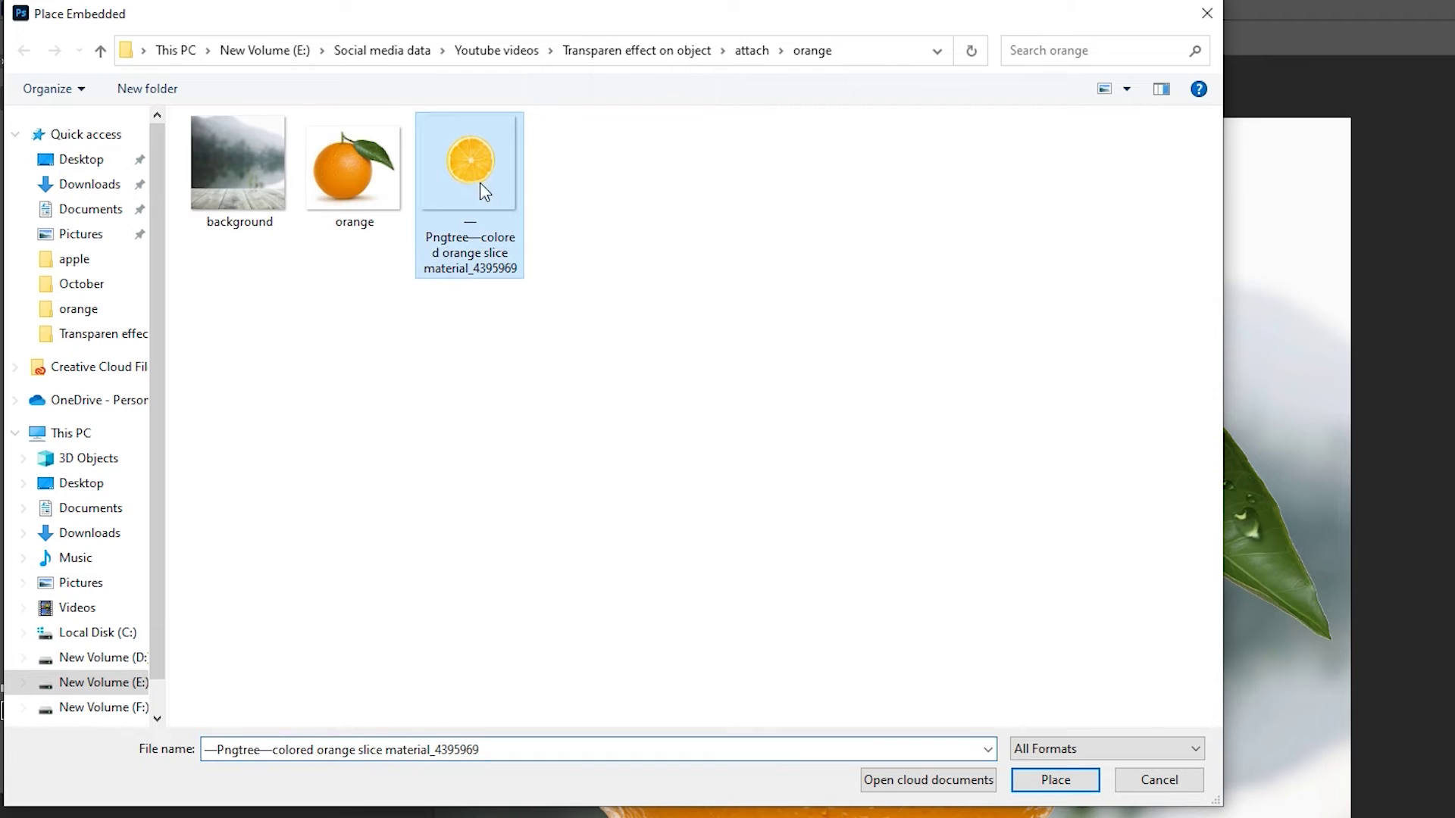
click(1036, 782)
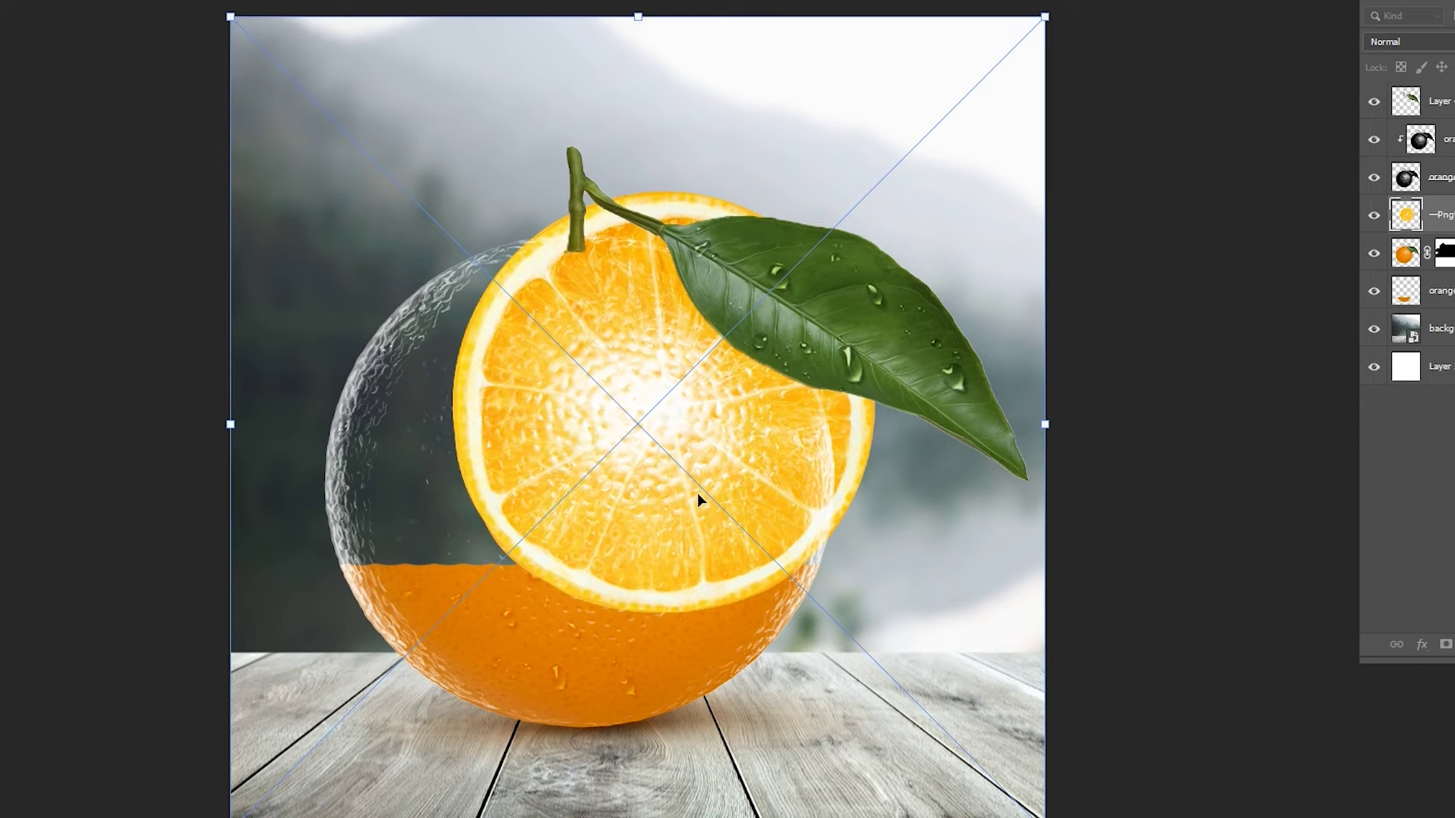
drag(960, 658, 877, 714)
Step: Widen the orange slice on both sides and squash it flat into the glass bottom
drag(624, 547, 626, 547)
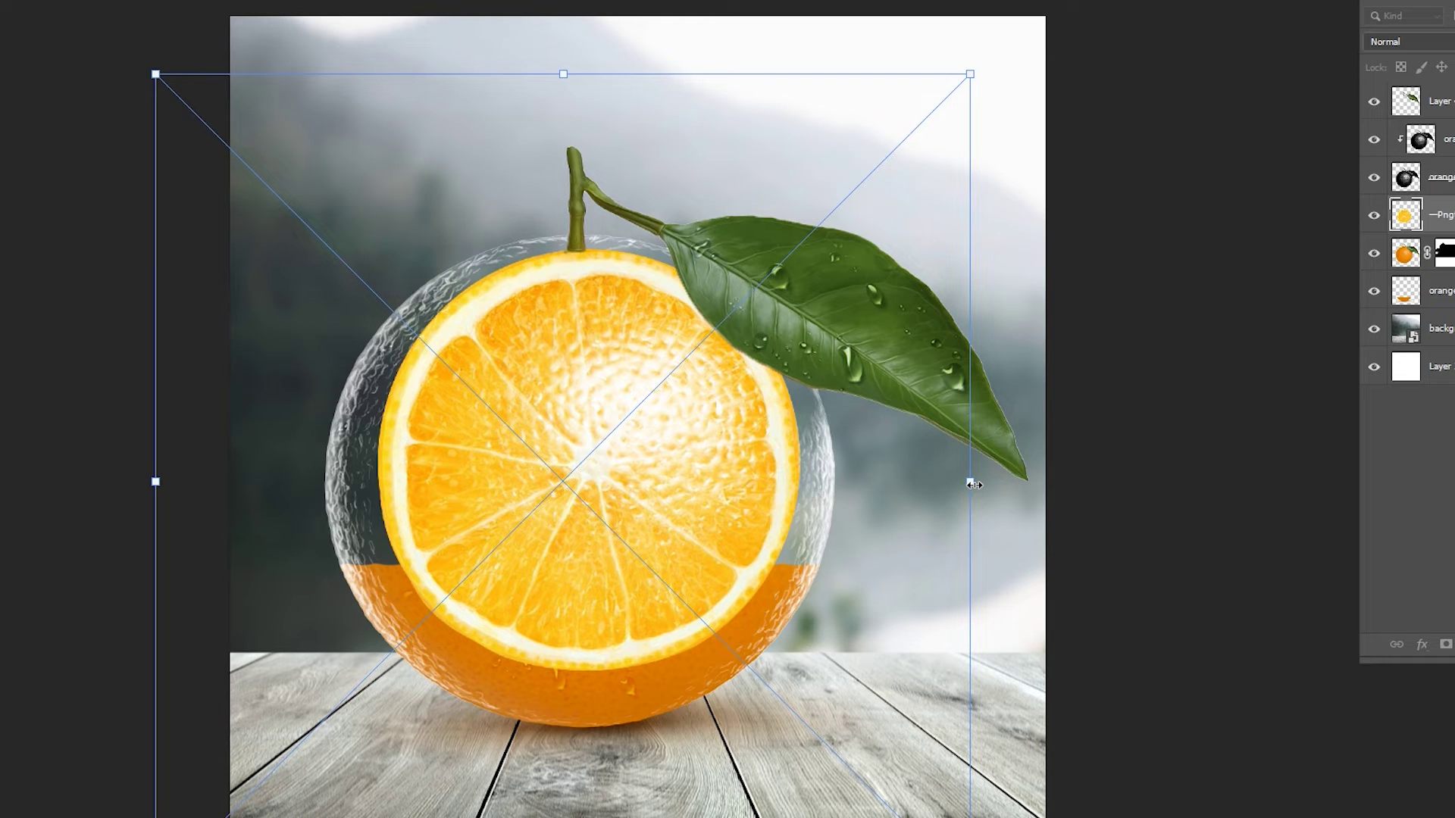
drag(972, 484, 1018, 483)
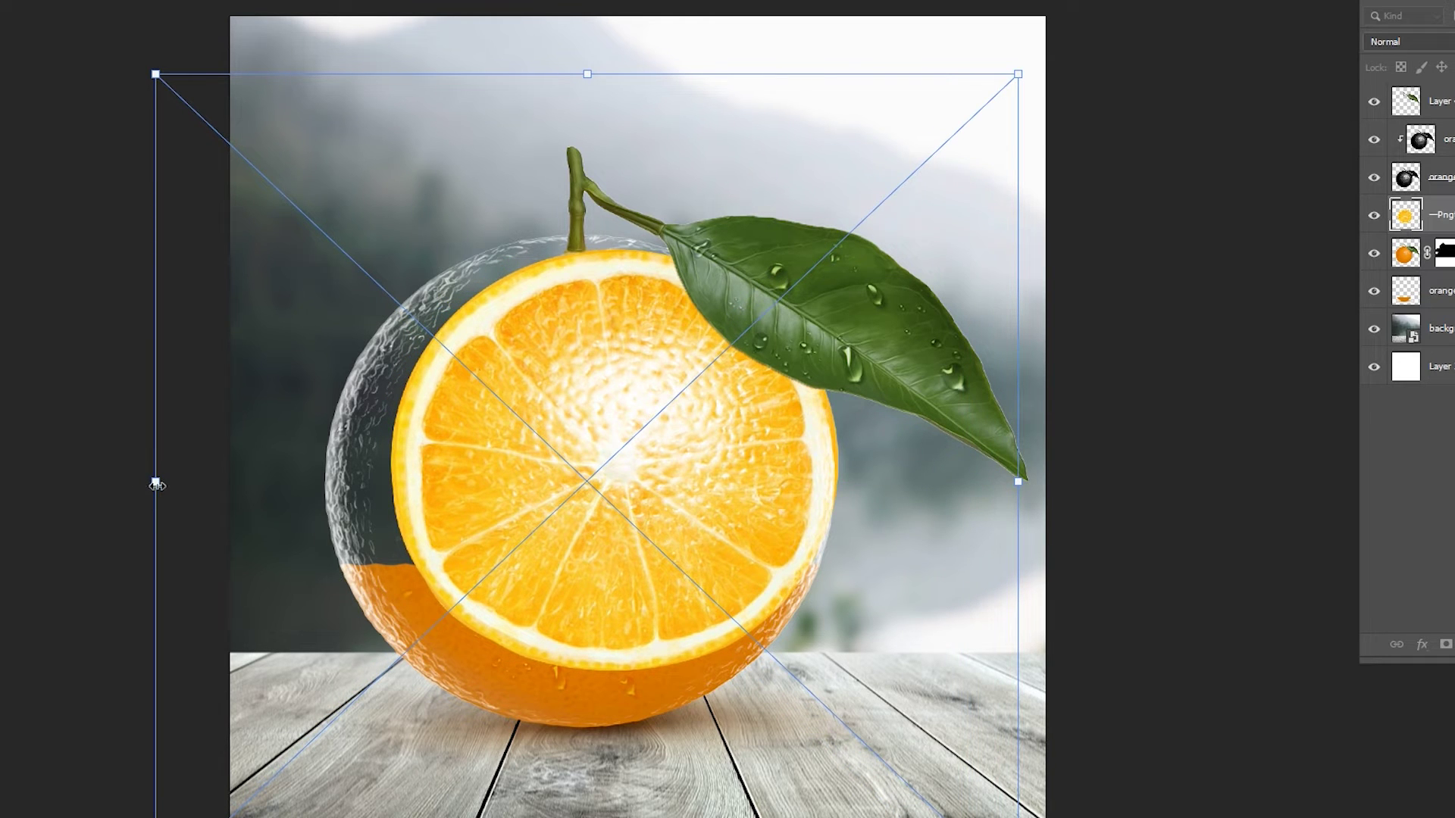
drag(156, 484, 63, 482)
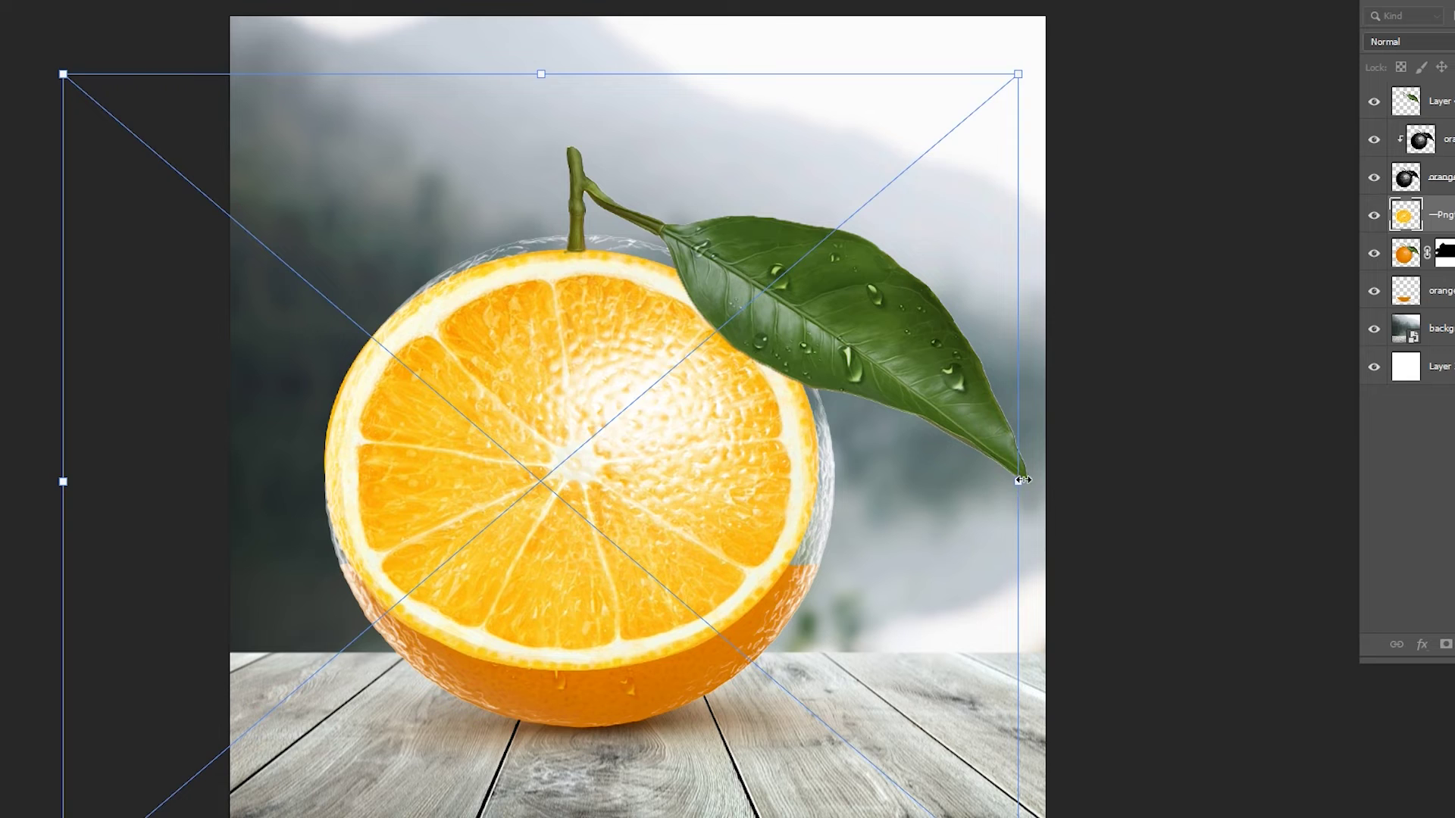
drag(1020, 480, 1050, 480)
mouse_move(706, 483)
mouse_down()
mouse_move(684, 490)
mouse_move(698, 508)
mouse_up()
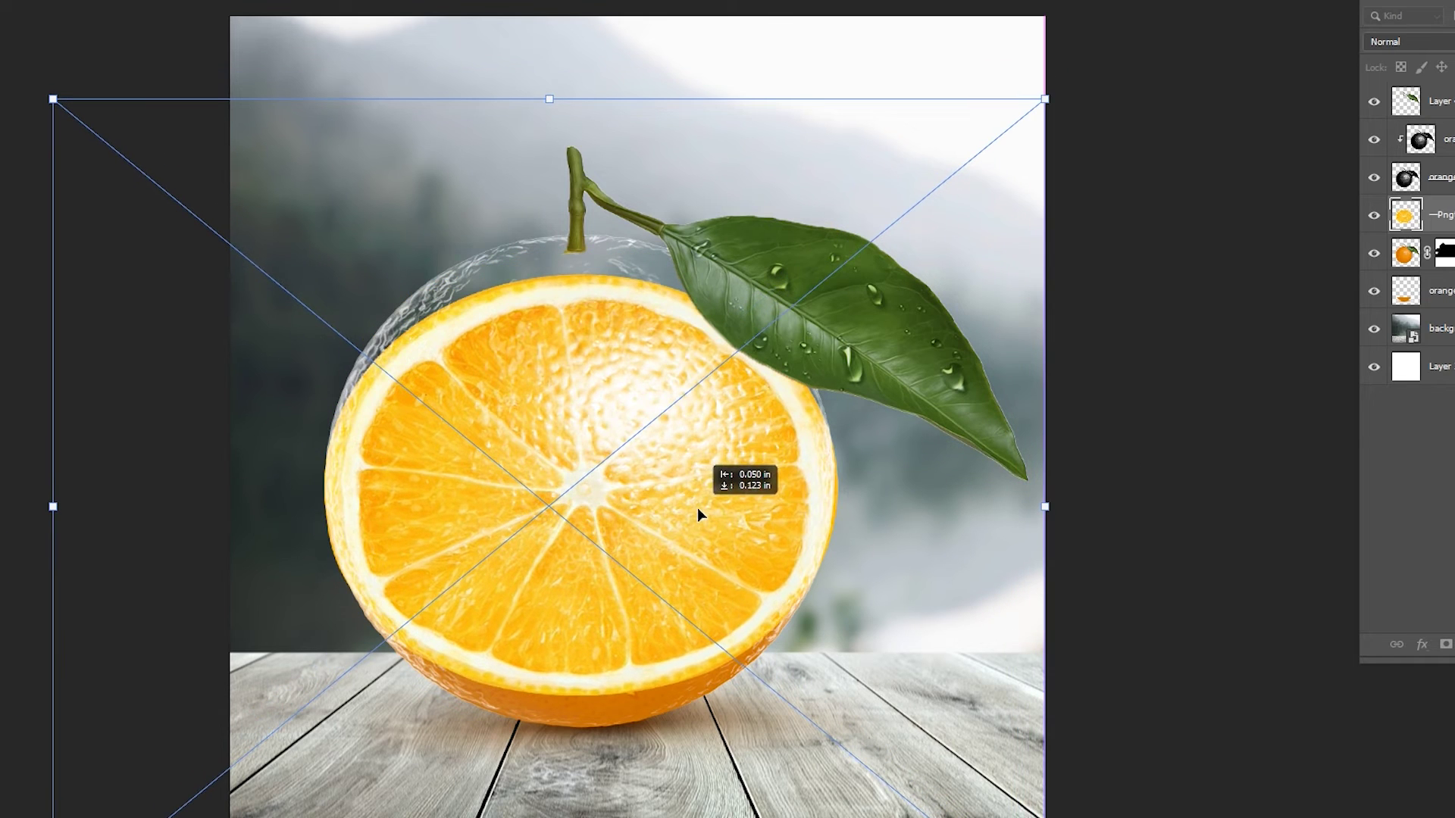
drag(540, 114, 571, 485)
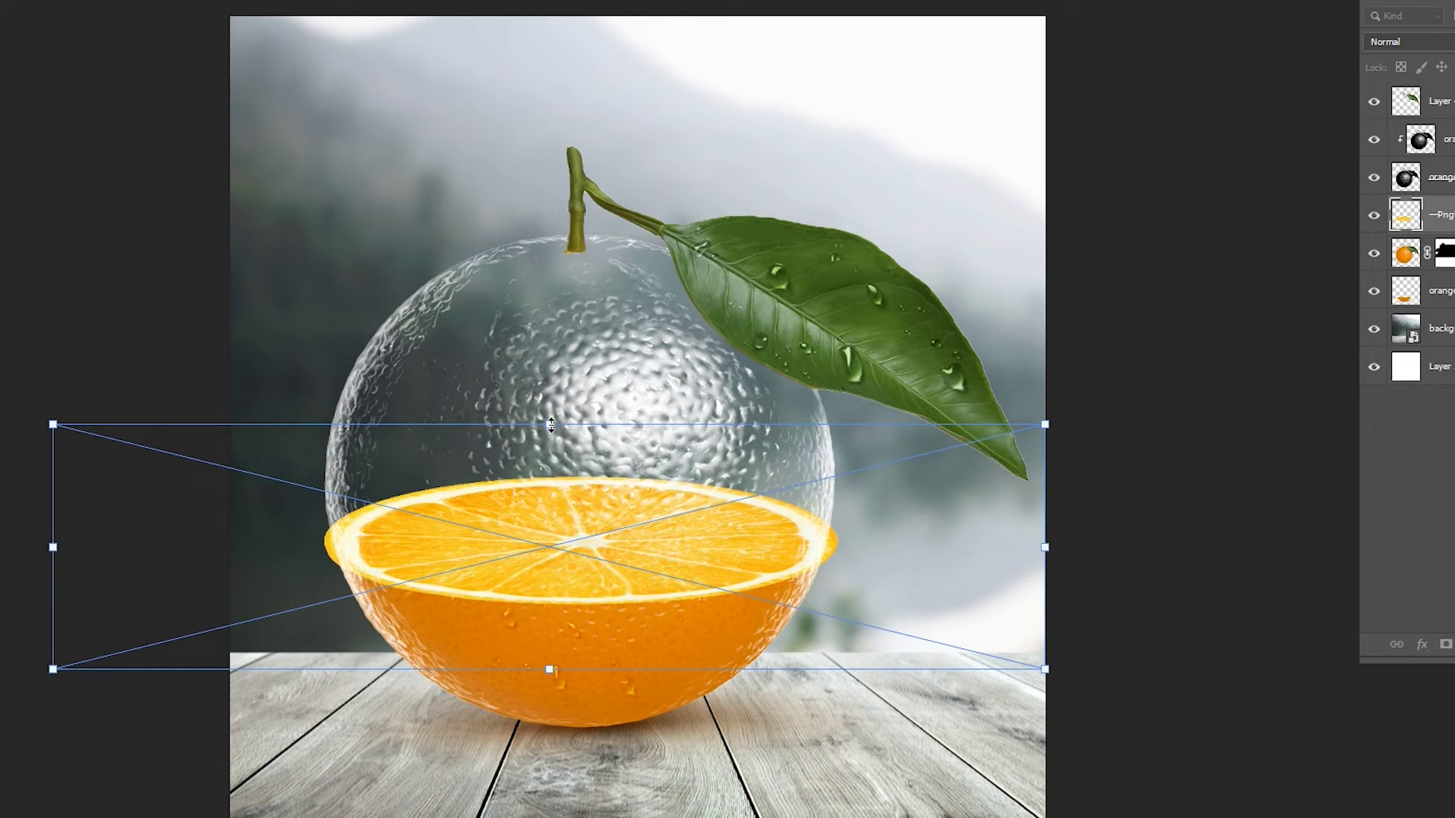
drag(551, 426, 568, 558)
Step: Narrow and centre the slice to match the glass edge, nudge it into place, and commit
drag(1061, 564, 1014, 560)
drag(629, 543, 644, 550)
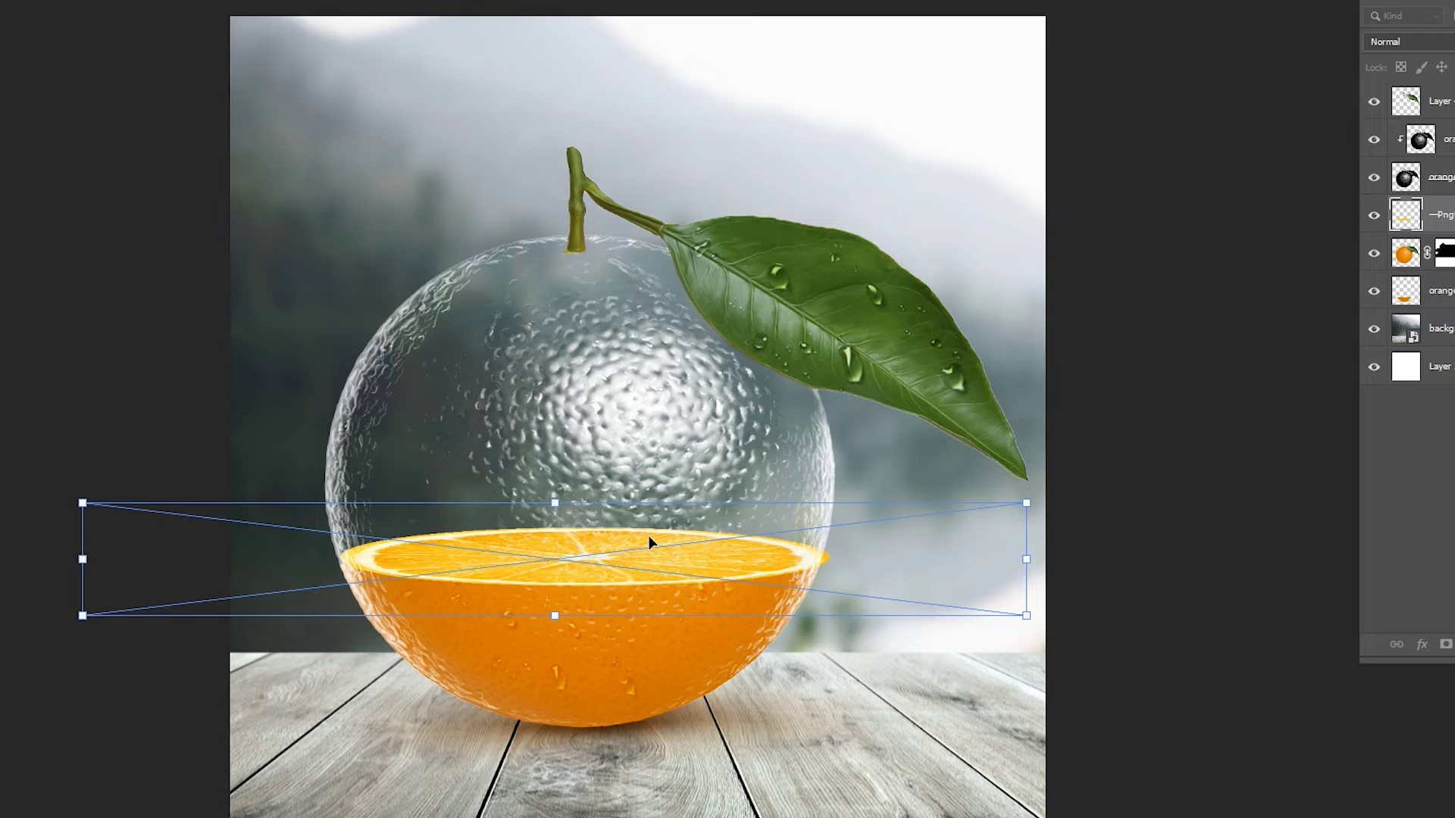
drag(554, 503, 558, 540)
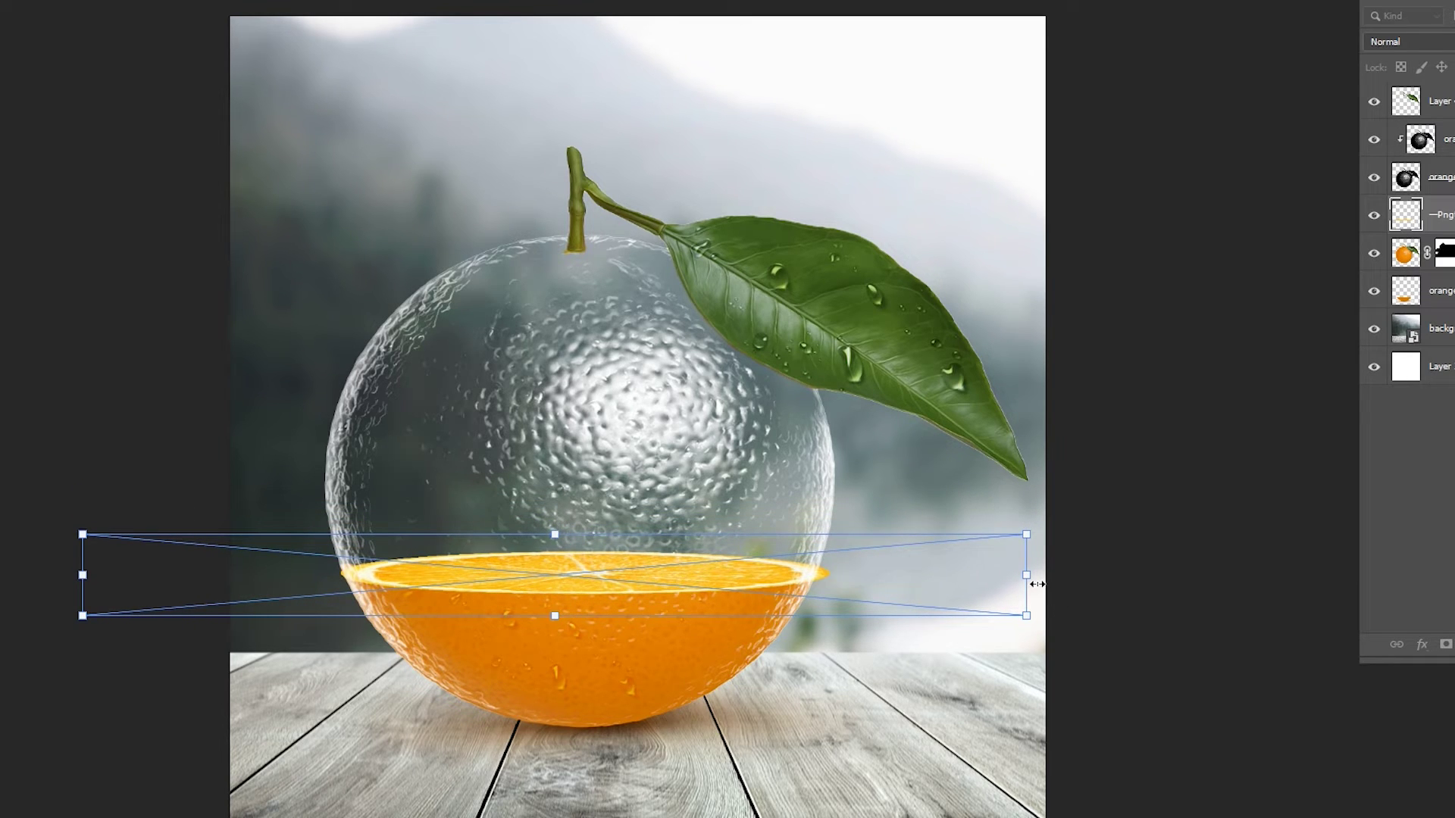
drag(1036, 584, 1005, 582)
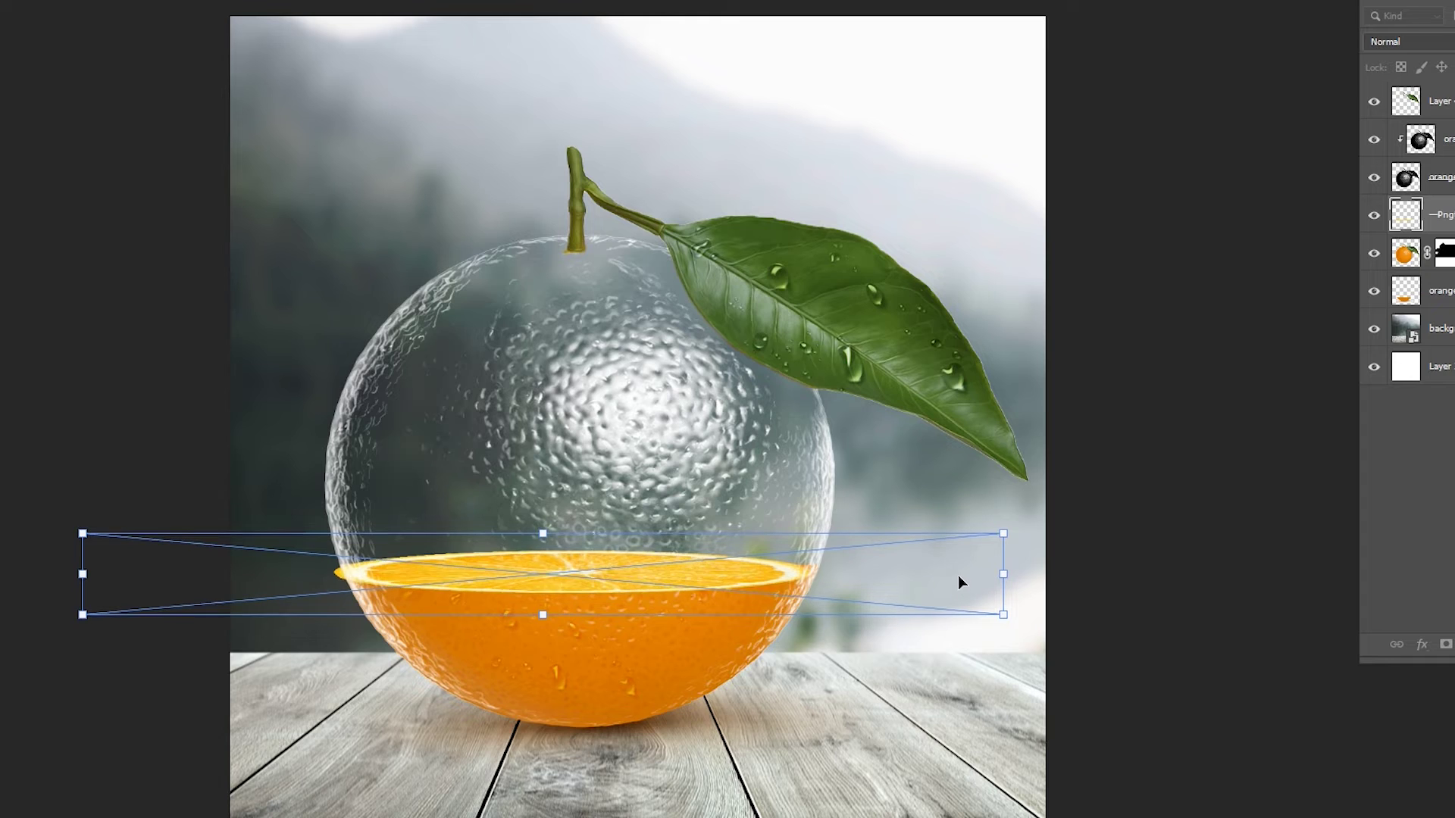
key(Up)
key(Up)
key(Up)
key(Up)
key(Up)
key(Right)
key(Right)
key(Right)
key(Right)
key(Right)
key(Right)
key(Right)
key(Right)
key(Right)
key(Right)
key(Right)
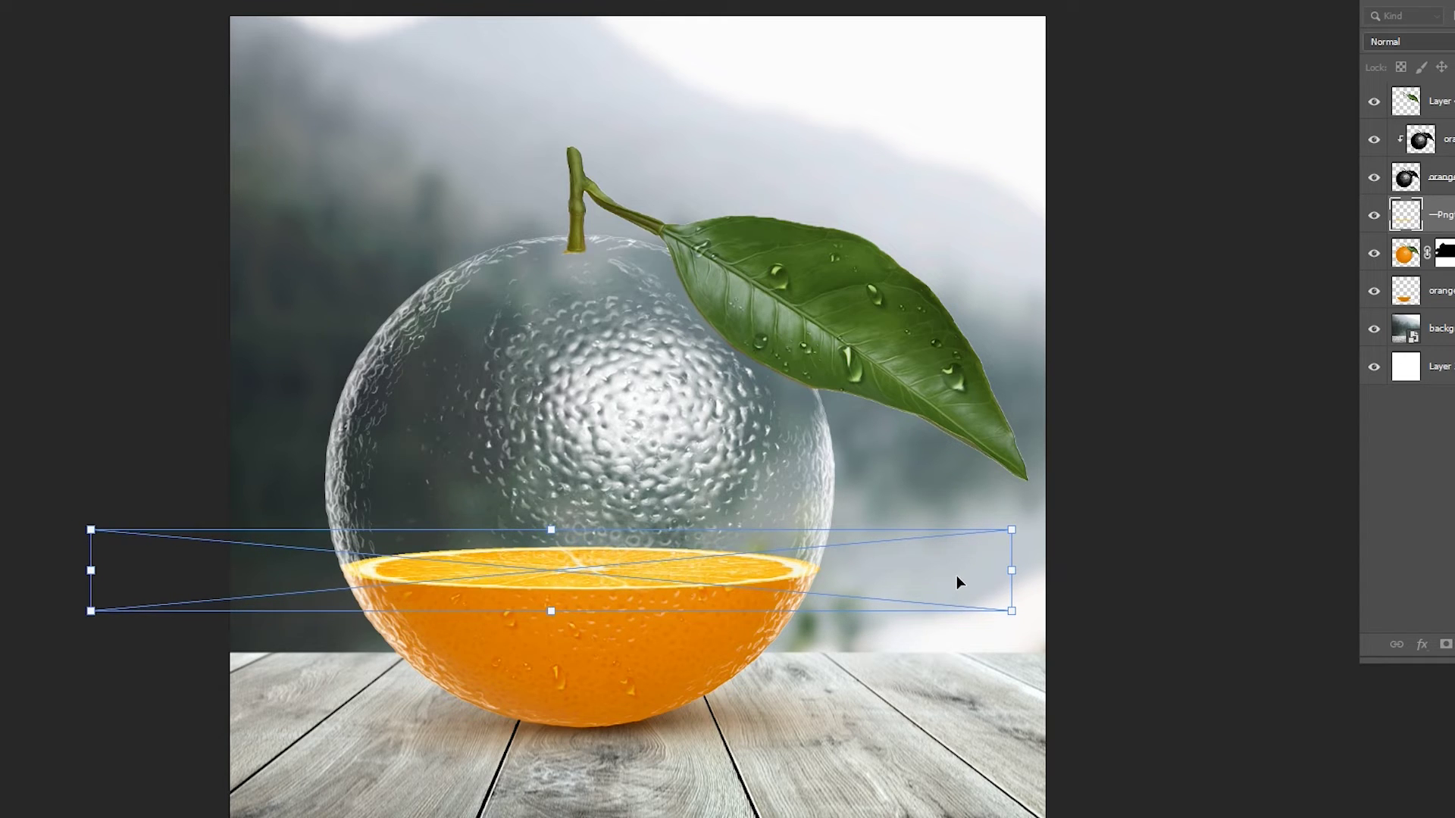
key(Up)
key(Left)
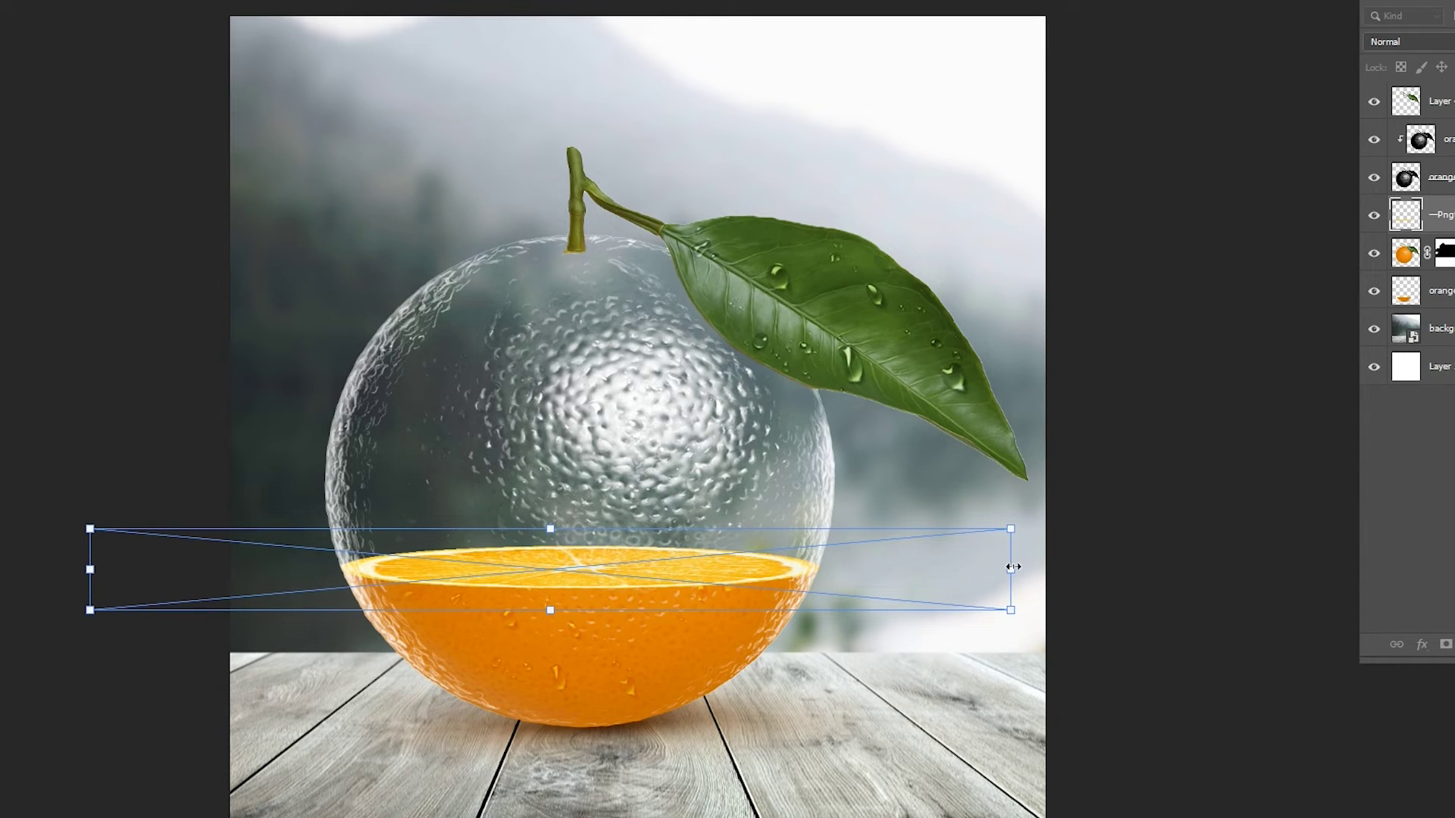
key(Return)
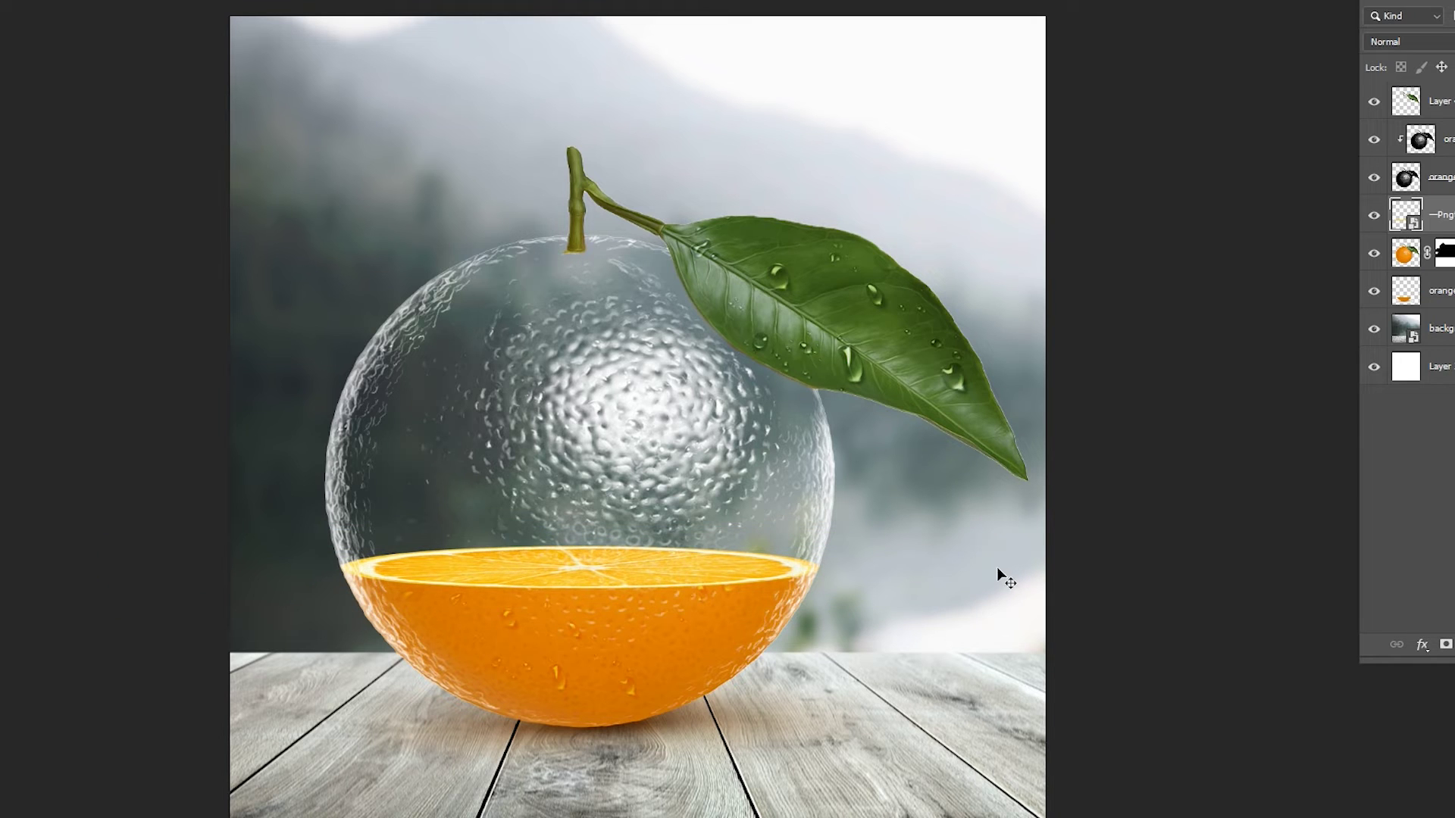
key(alt+bracketright)
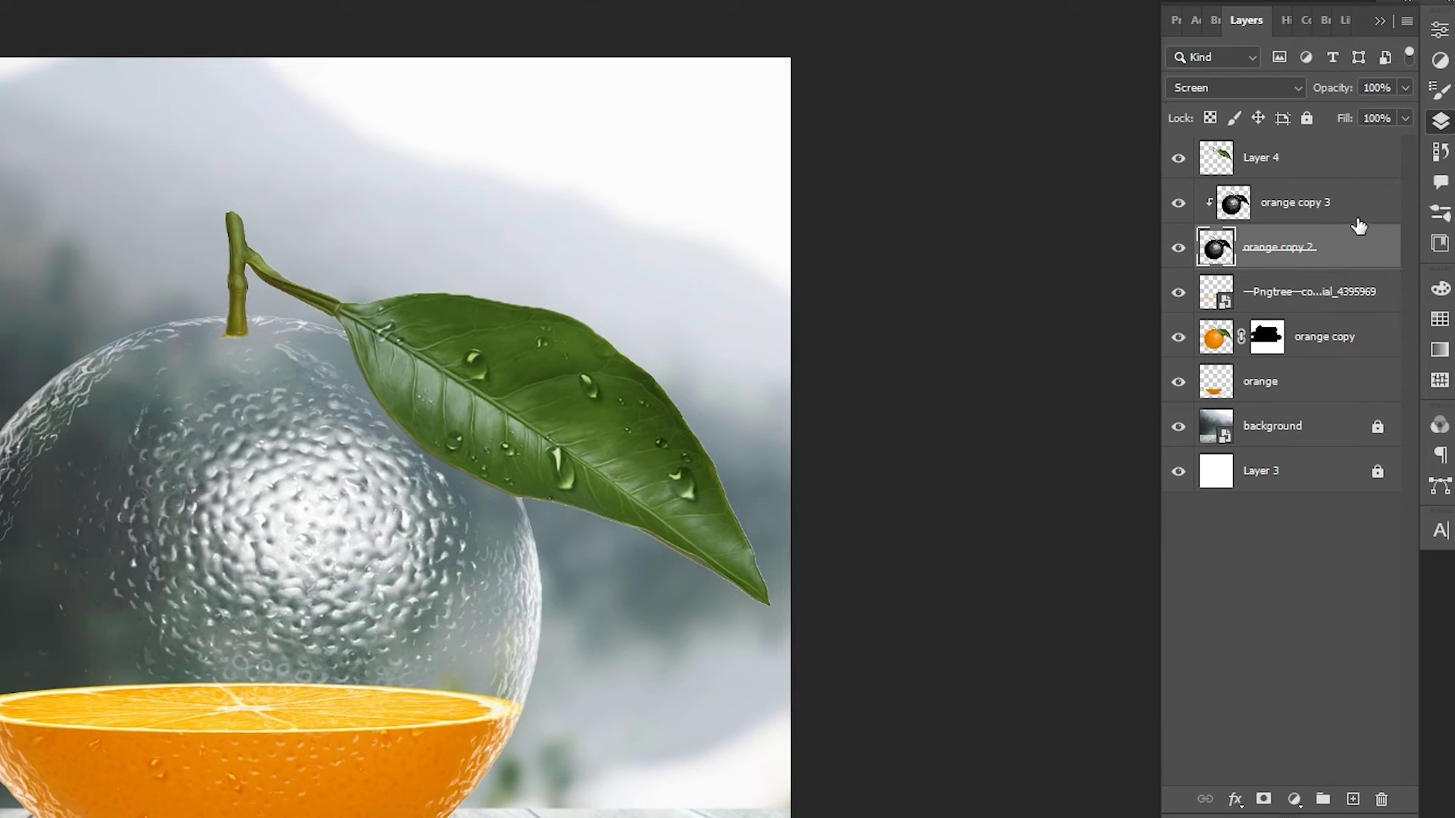
Step: Add a layer mask to the orange copy 2 glass layer
shift+click(1360, 222)
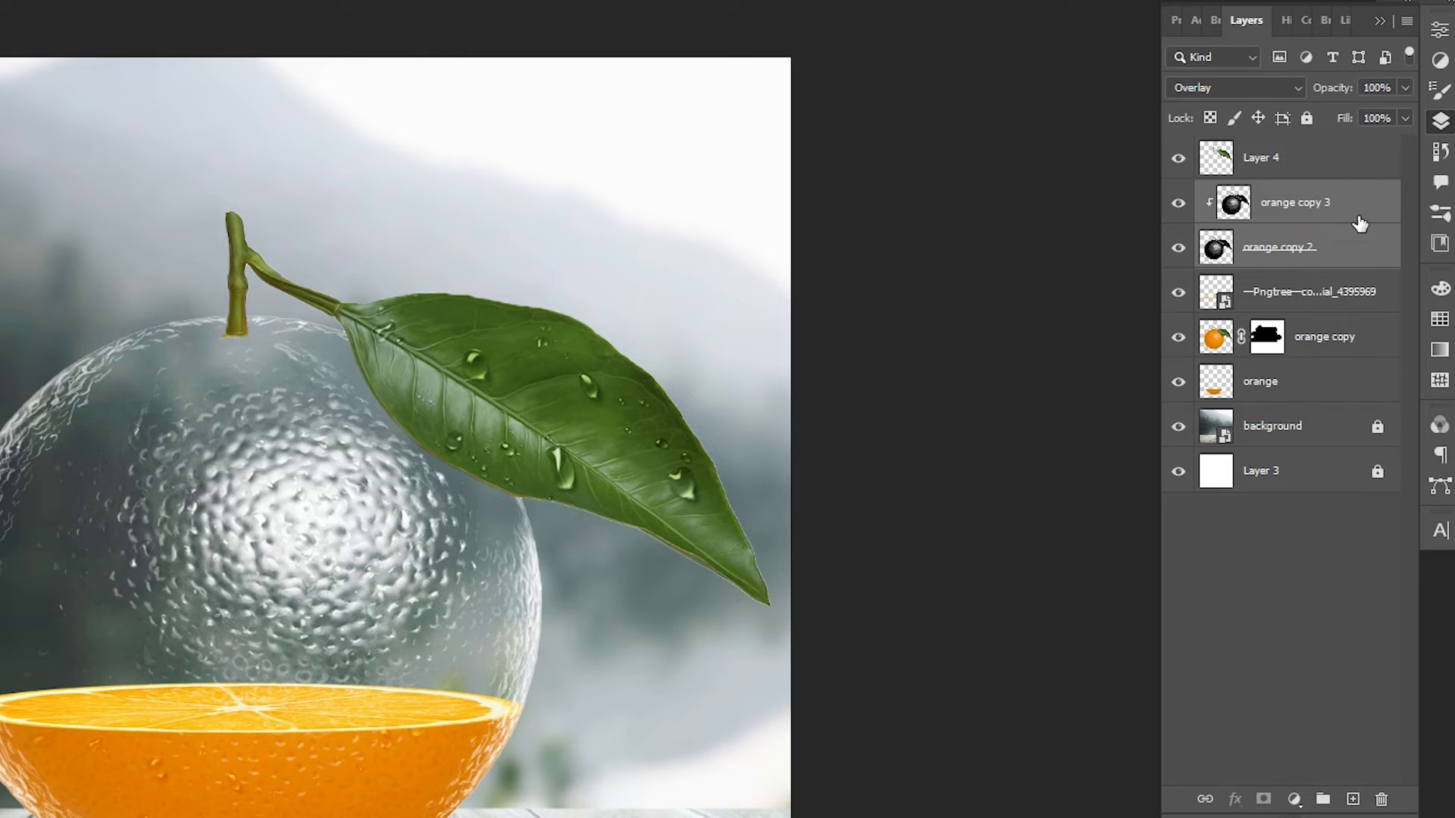
click(1360, 250)
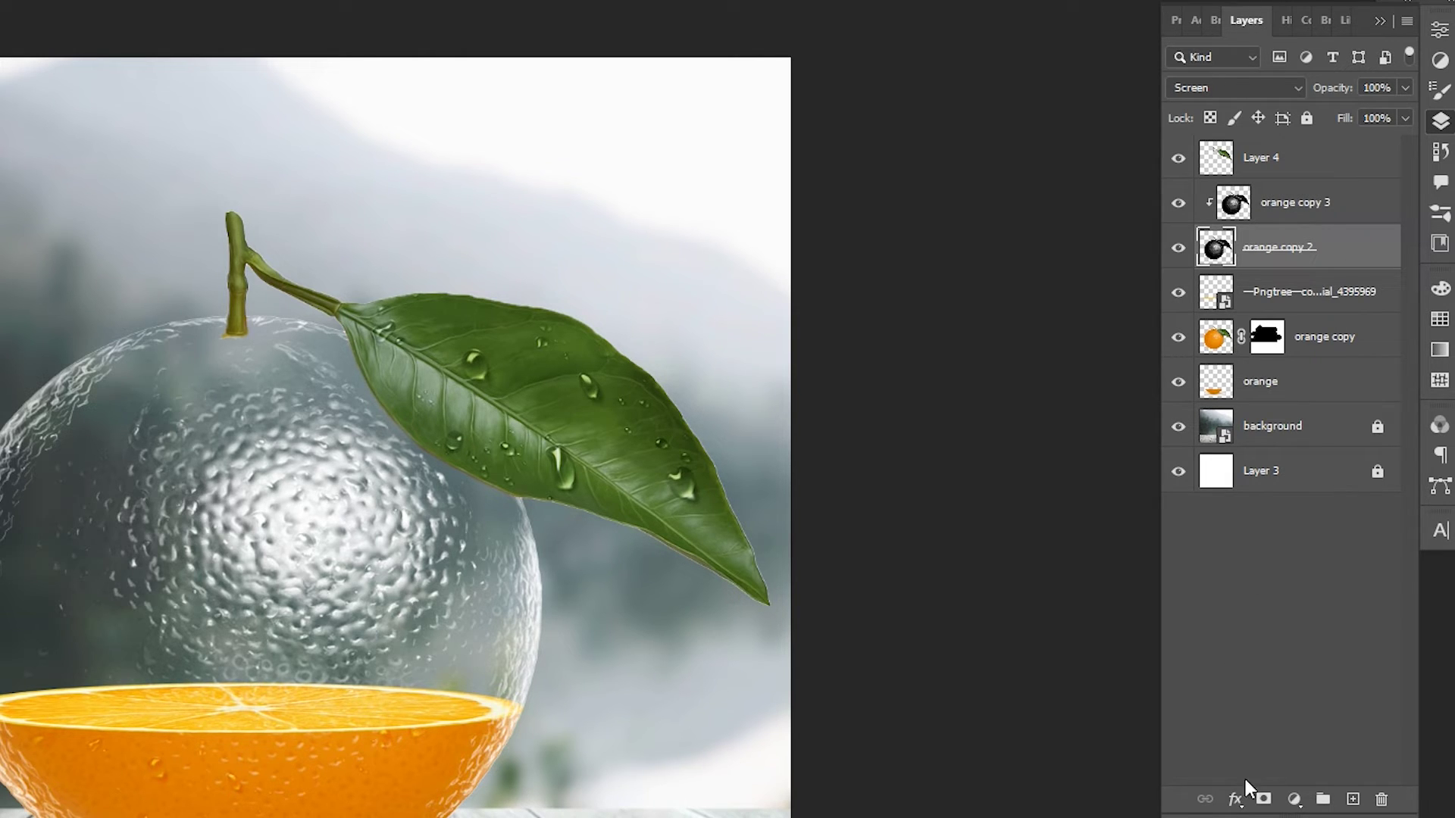
click(1263, 800)
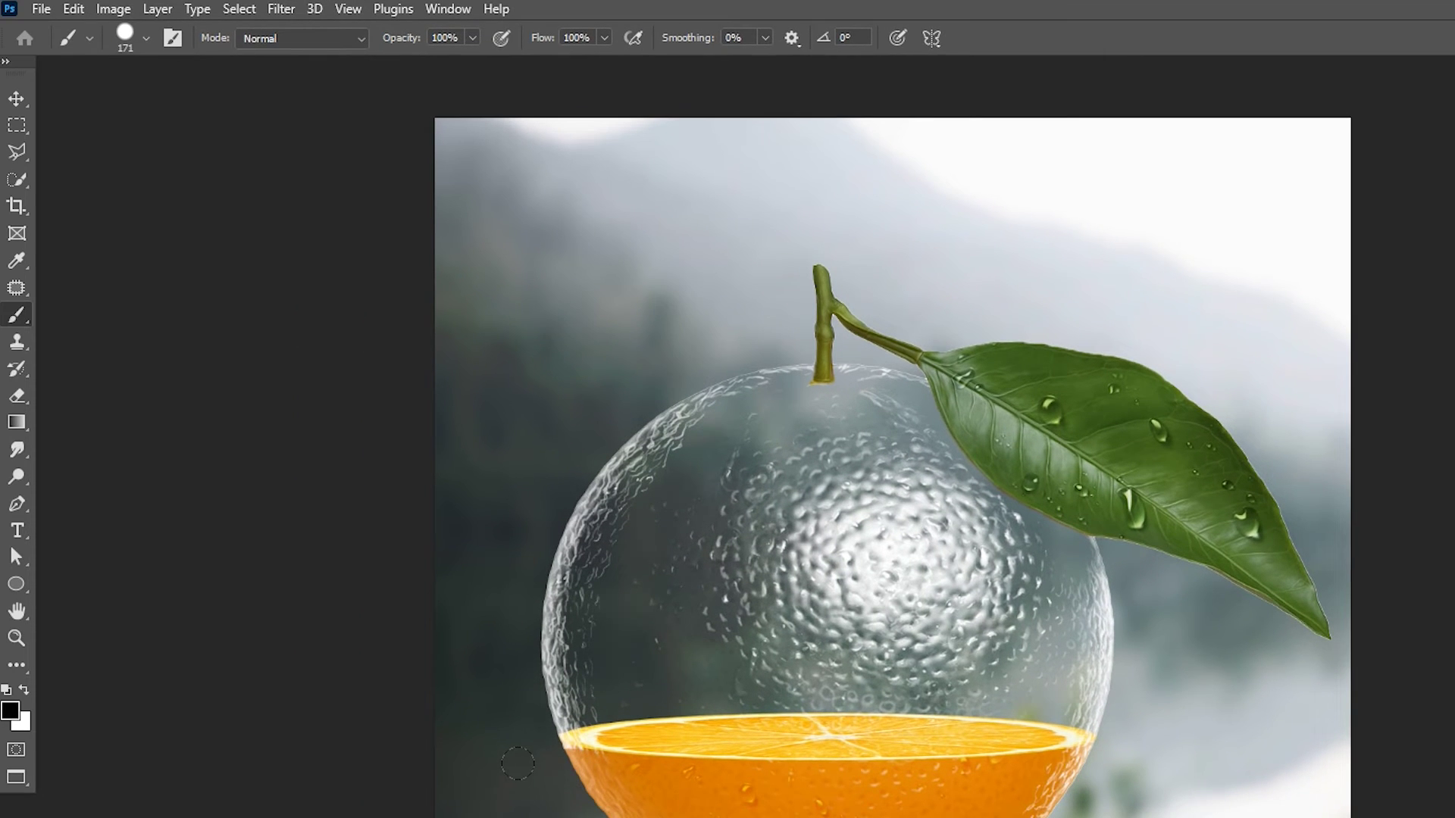
Step: With a 0% hardness soft brush, mask out the glass over the orange's bottom and left rim
click(147, 38)
drag(236, 145, 105, 159)
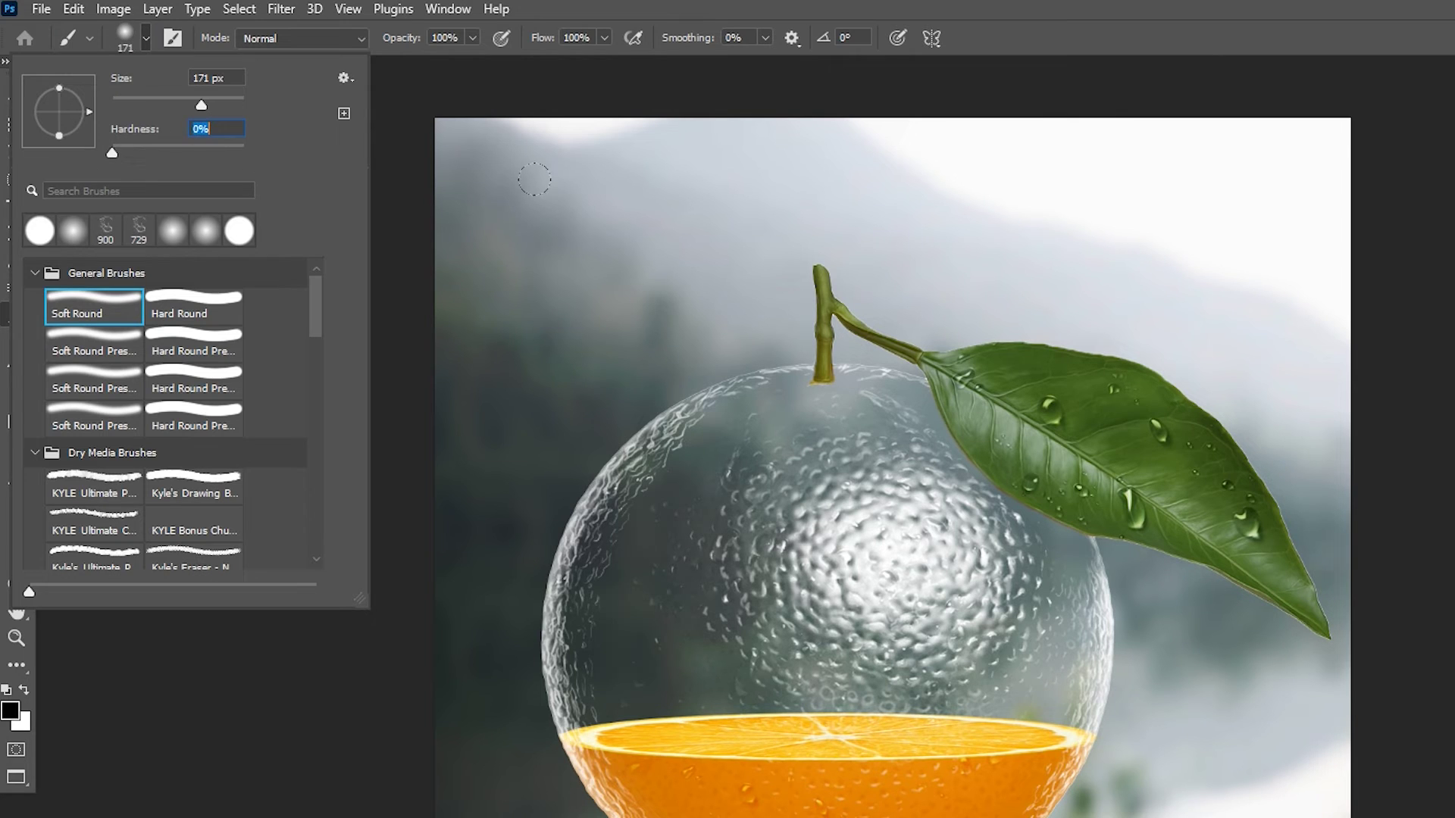
key(Return)
drag(370, 663, 734, 672)
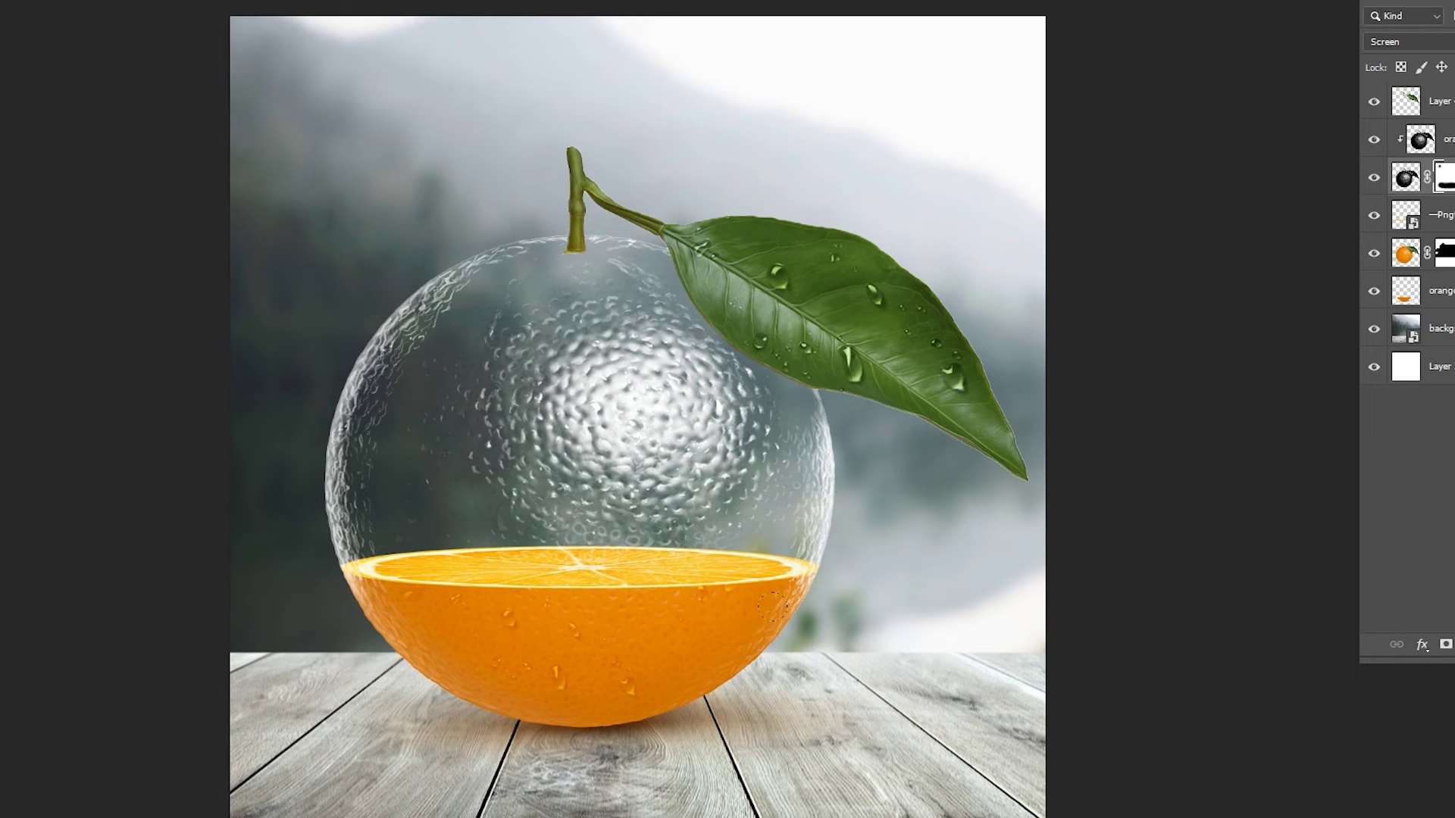
drag(344, 586, 471, 587)
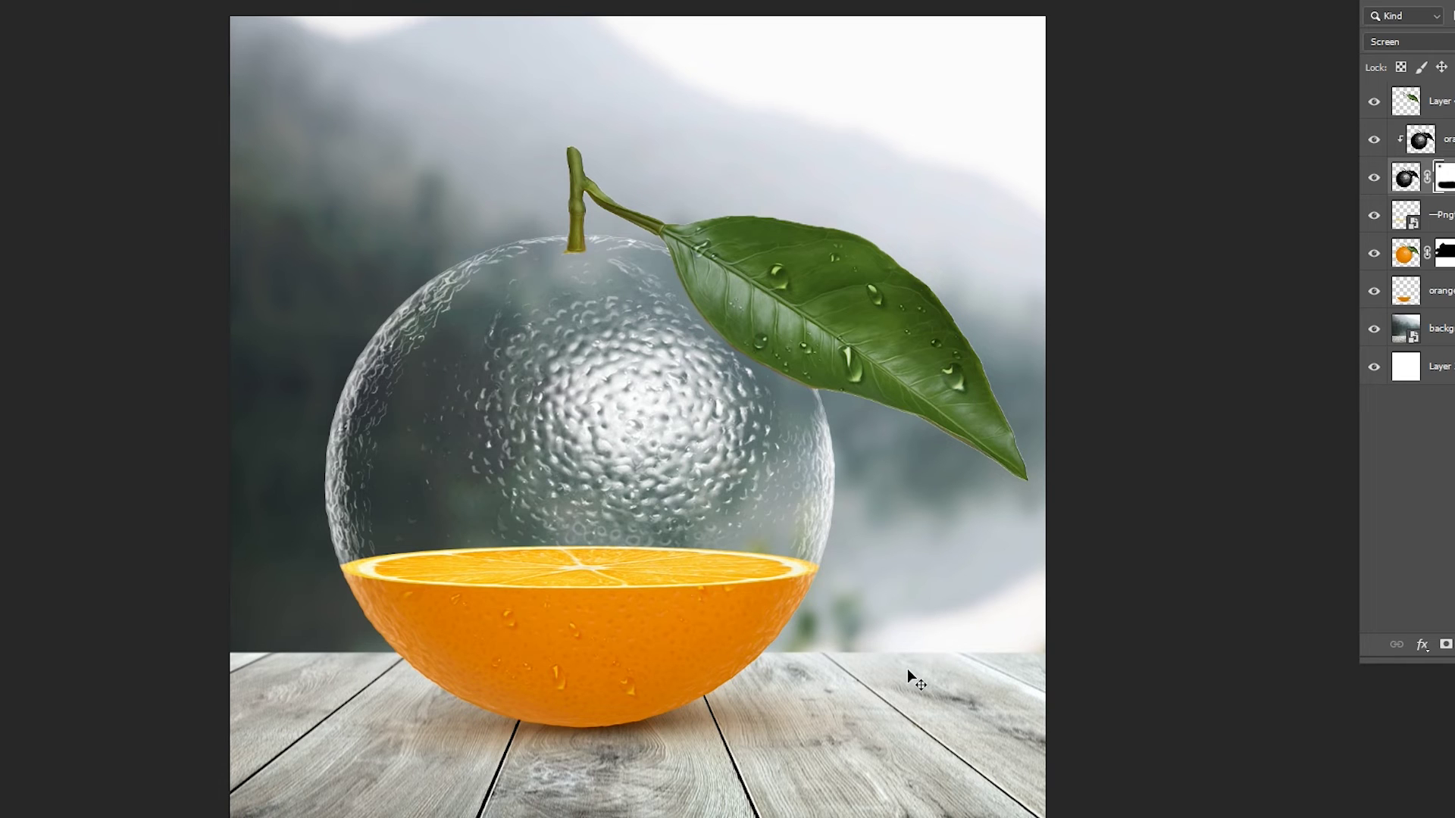
click(1425, 101)
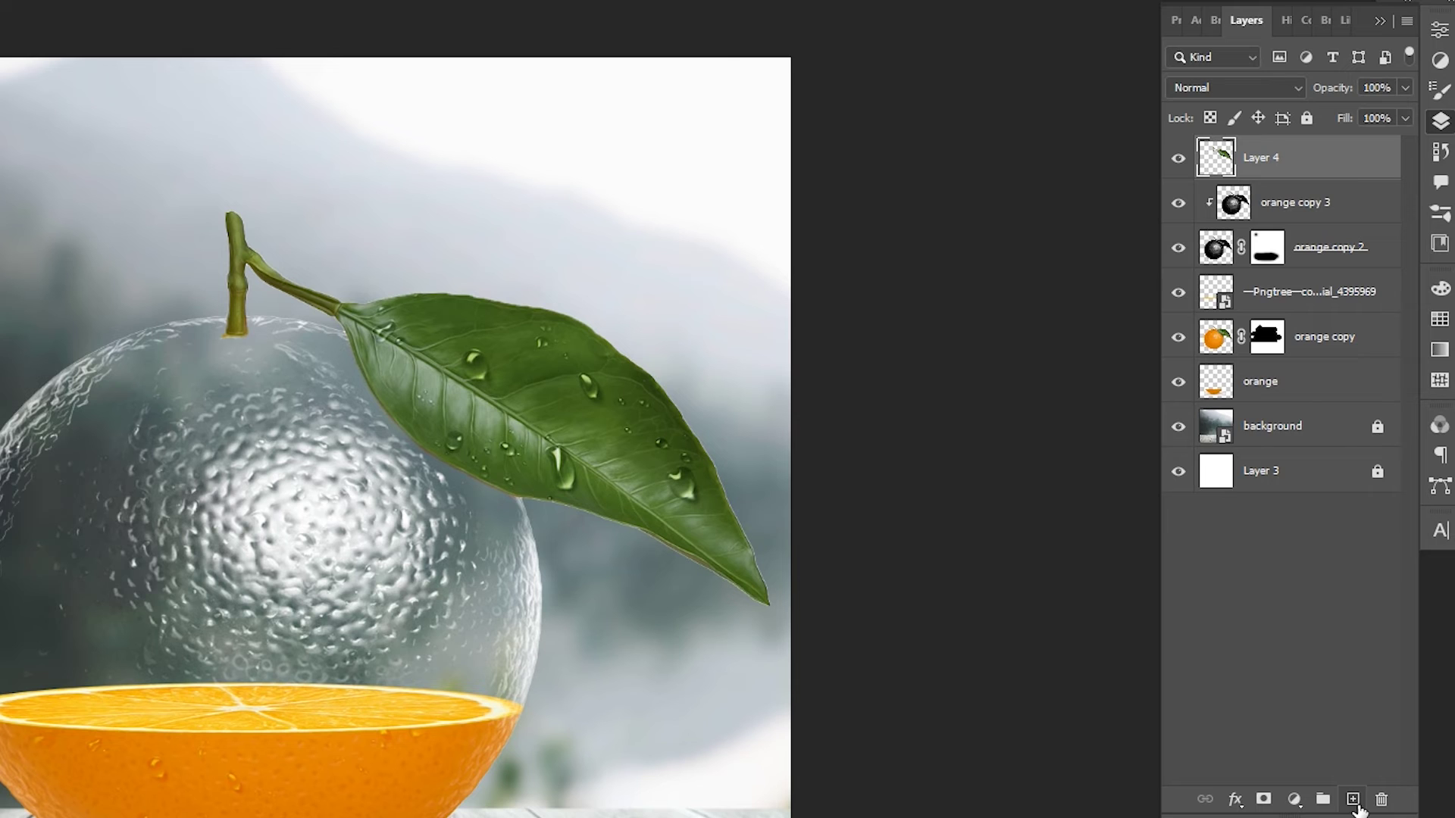
Step: On a new layer, load the Water Splash set's water8 brush rotated to 68°
click(1354, 801)
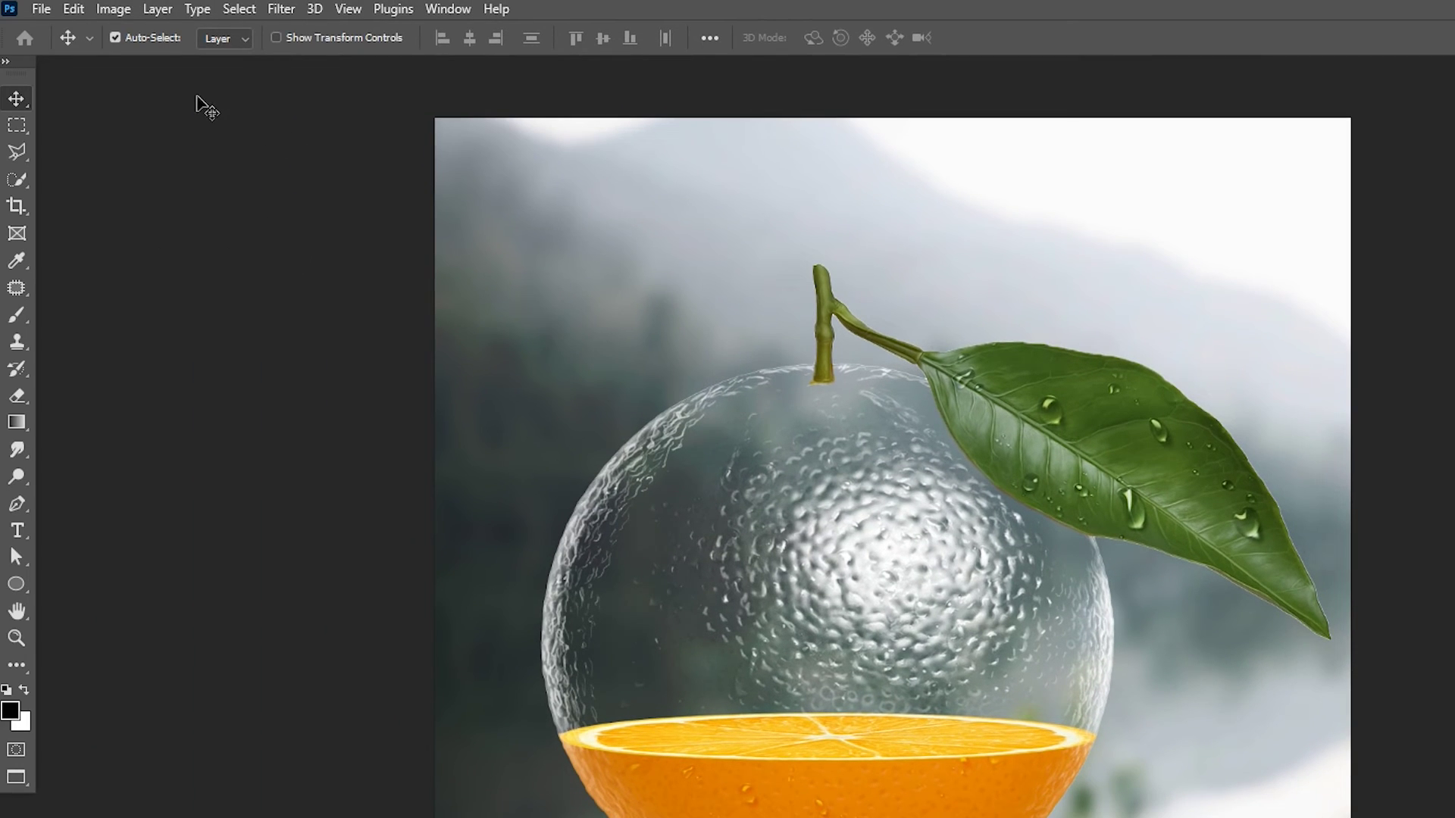
click(17, 314)
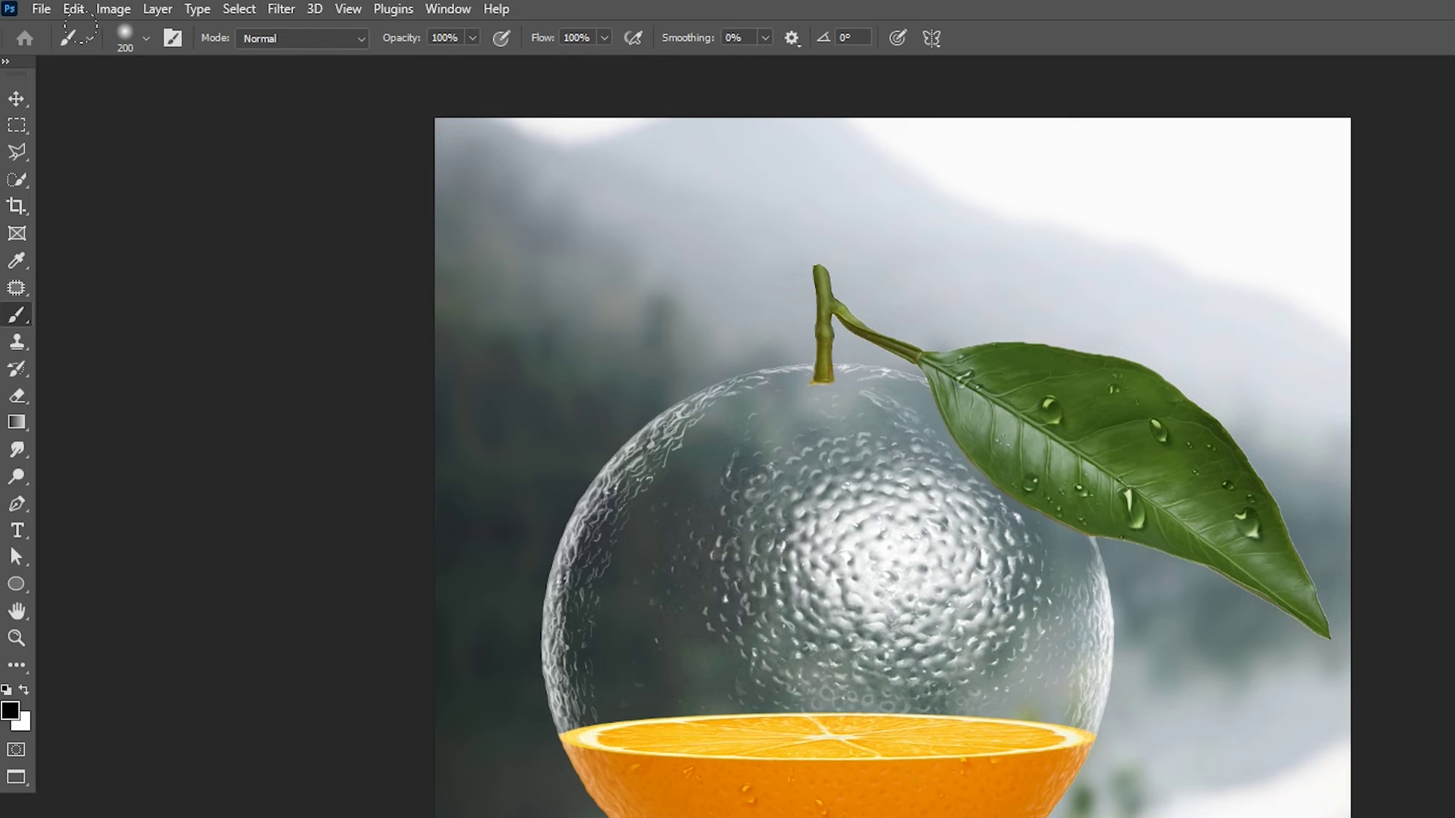
click(144, 38)
drag(318, 303, 312, 468)
click(193, 343)
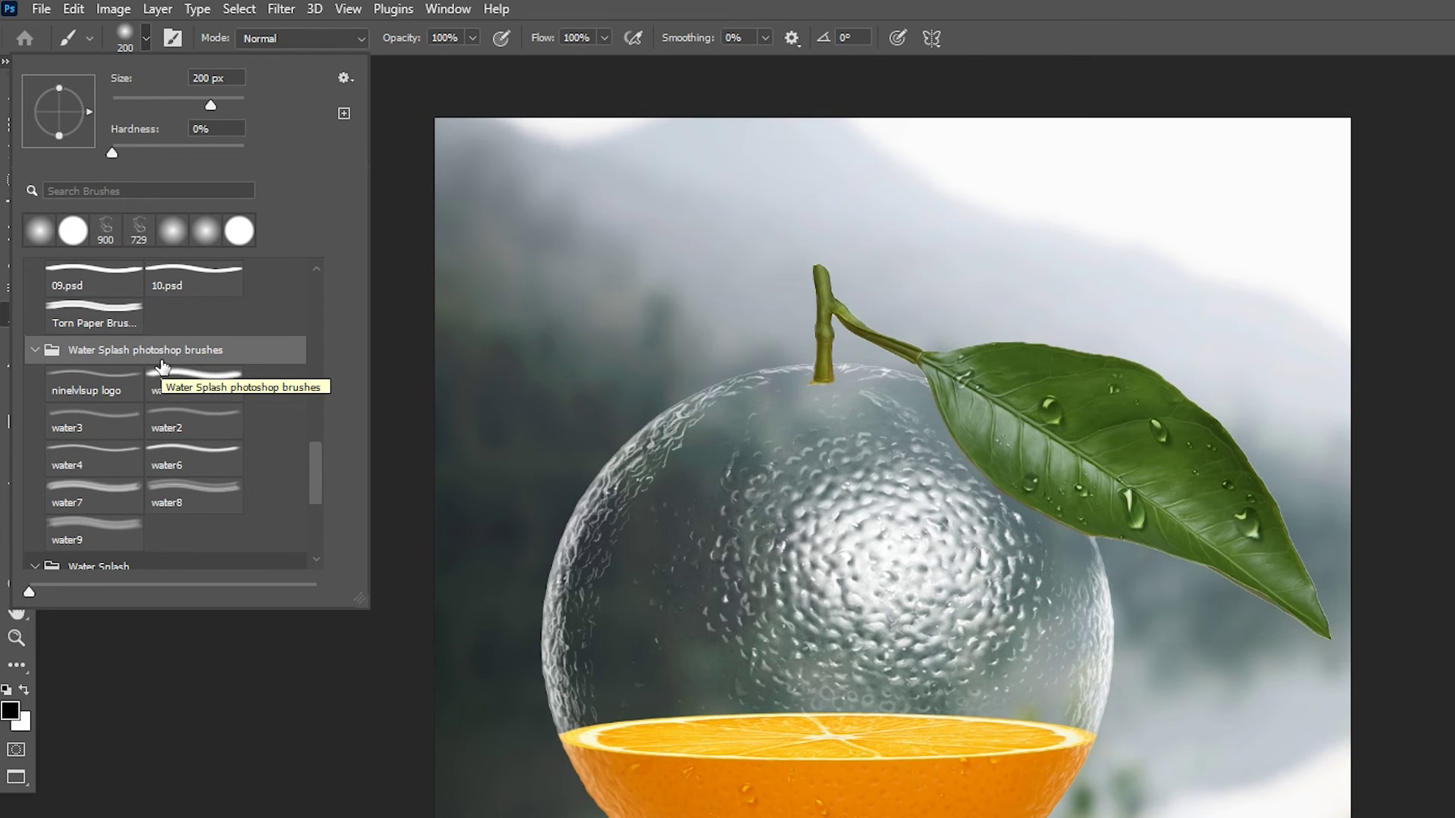
click(190, 499)
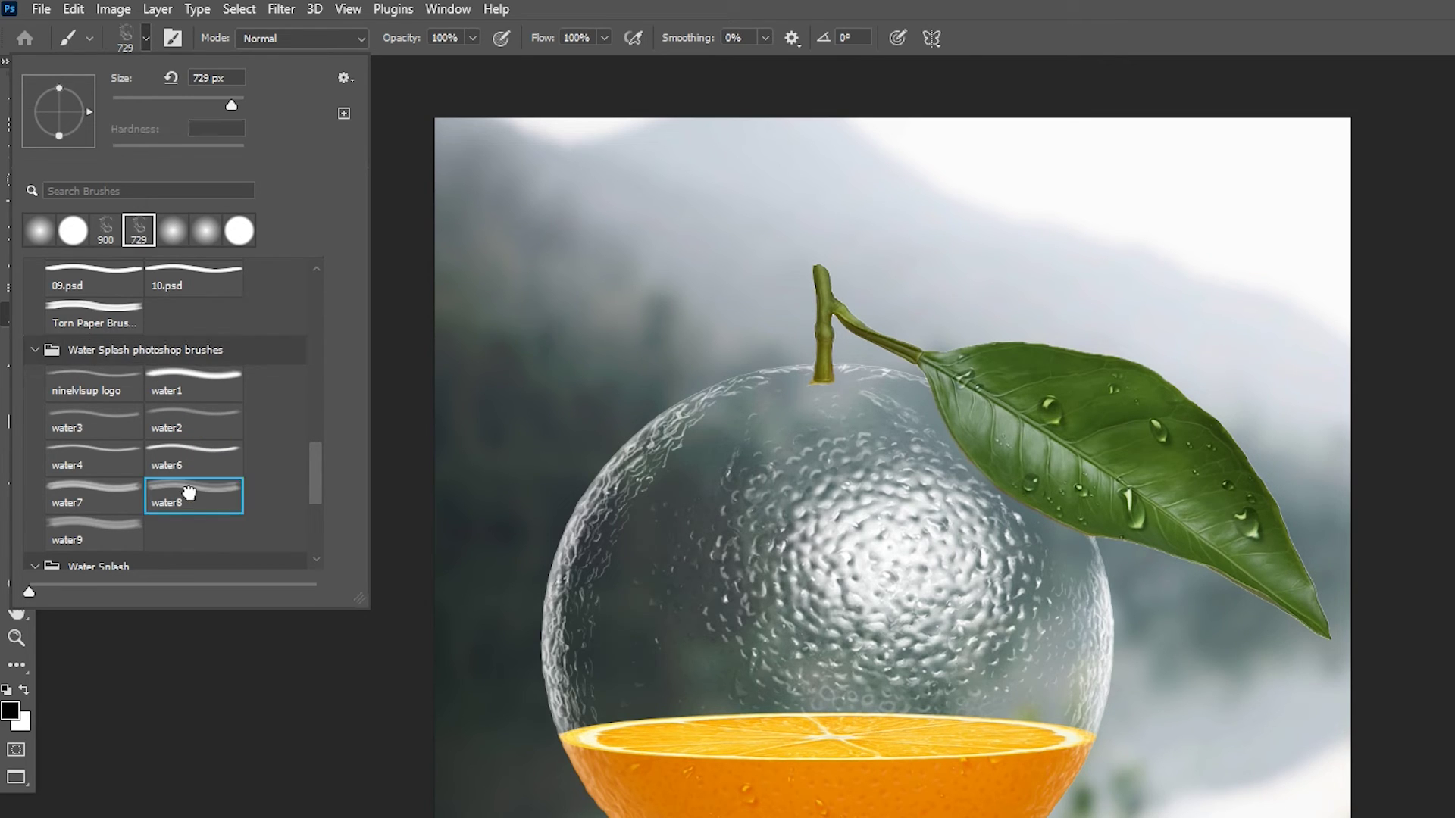
click(72, 80)
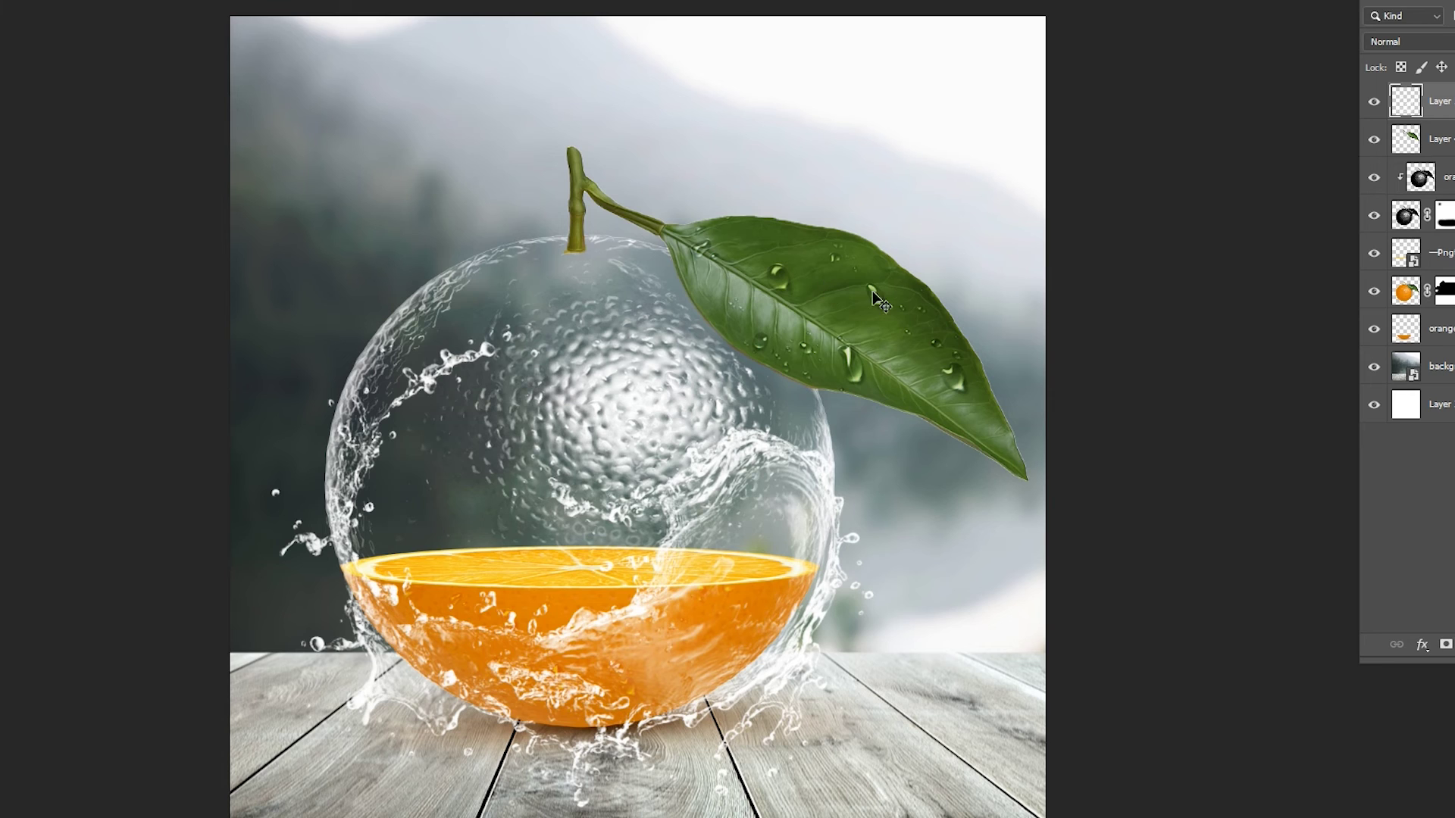
Step: Nudge the splash slightly down and duplicate the orange Multiply layer with Ctrl+J
drag(742, 527, 748, 533)
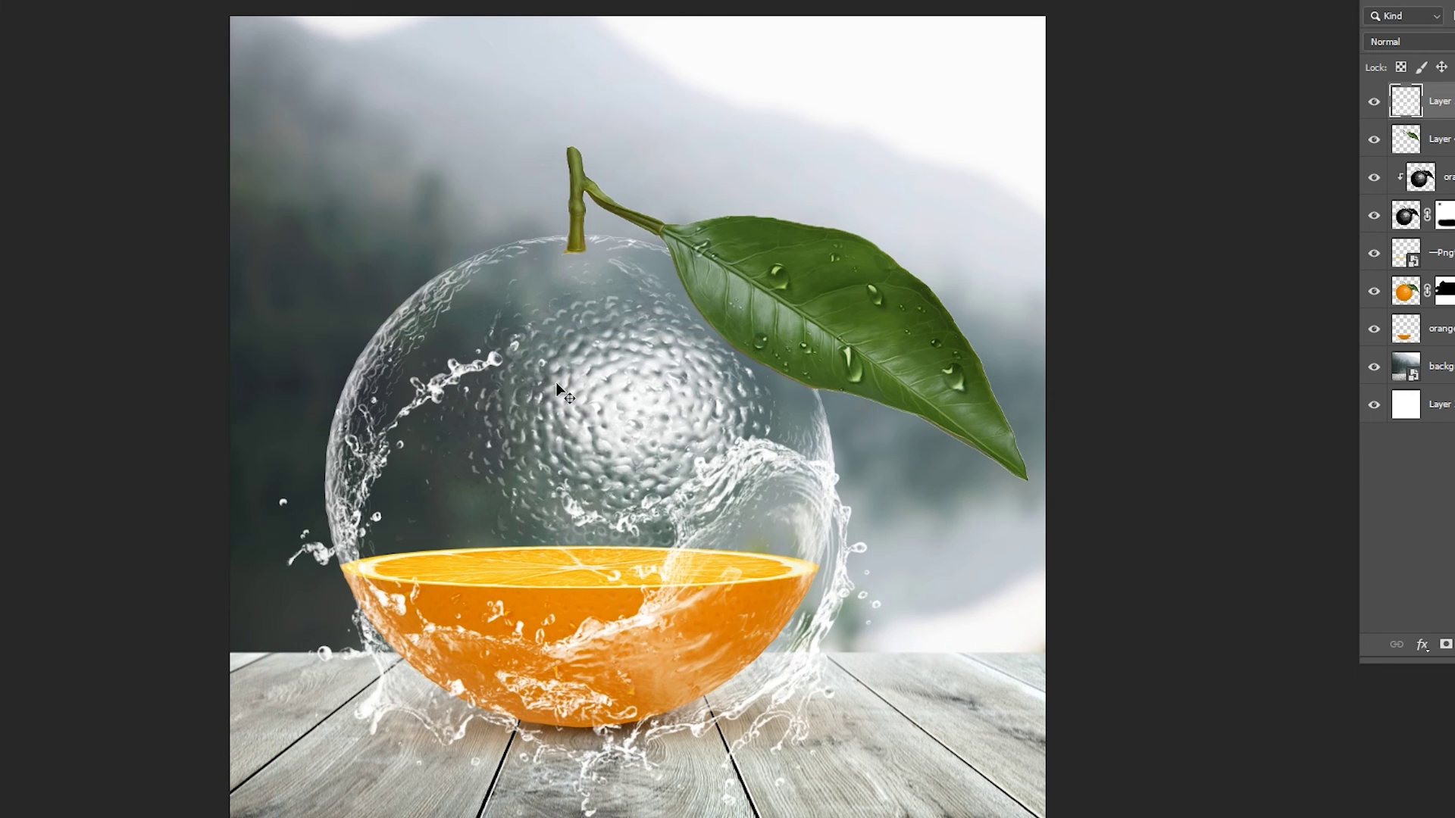
click(1425, 328)
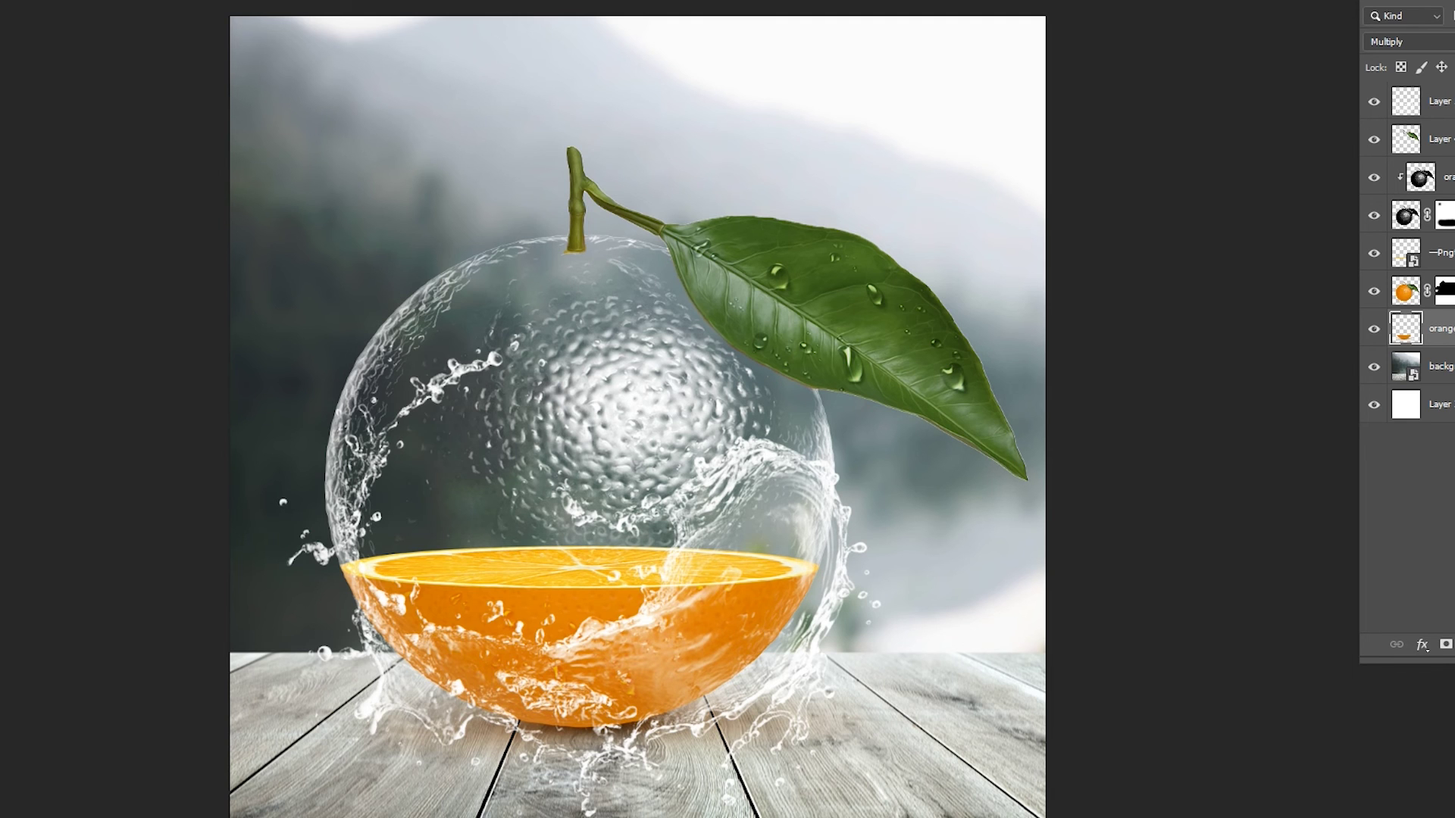
key(ctrl+j)
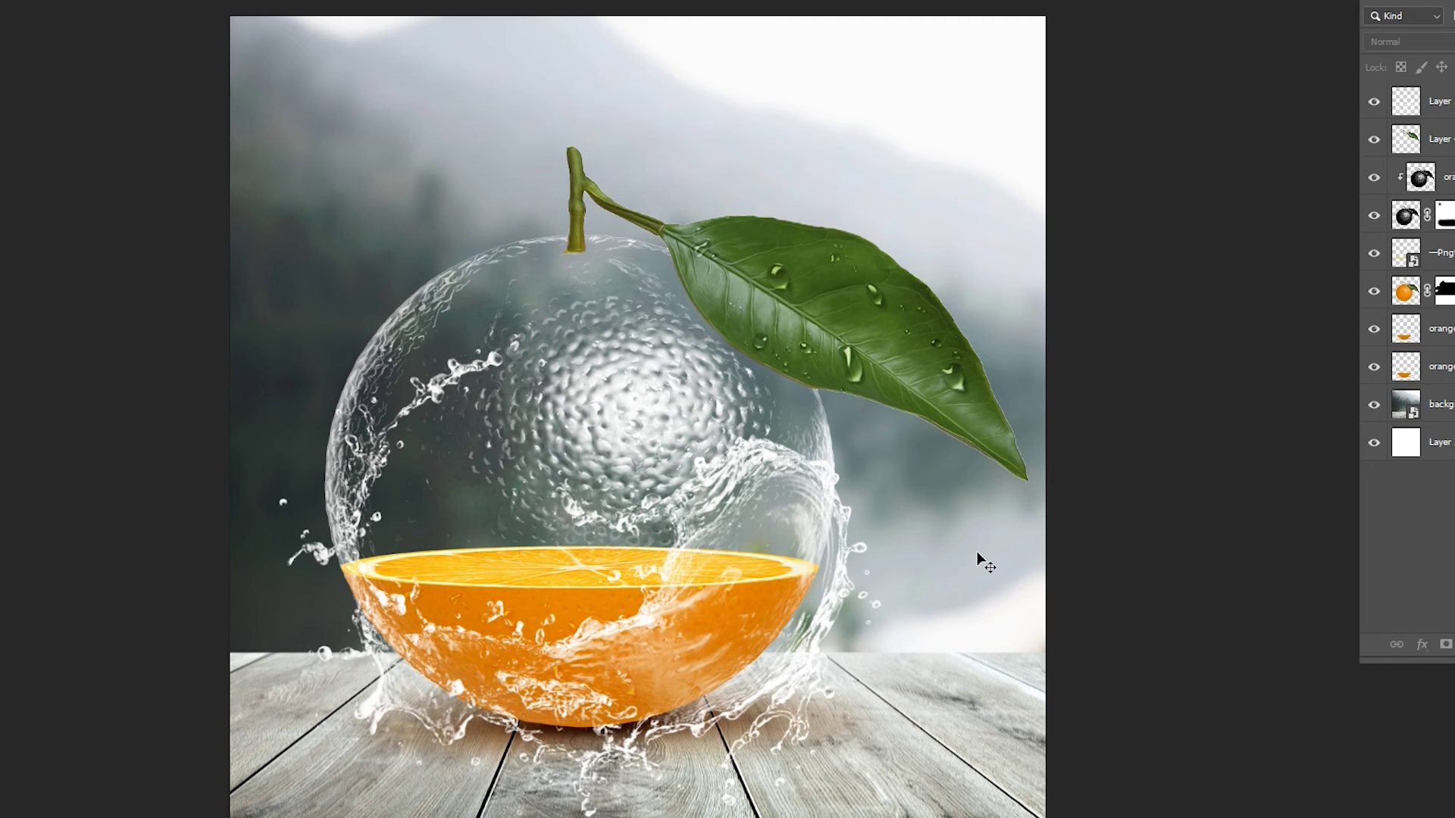